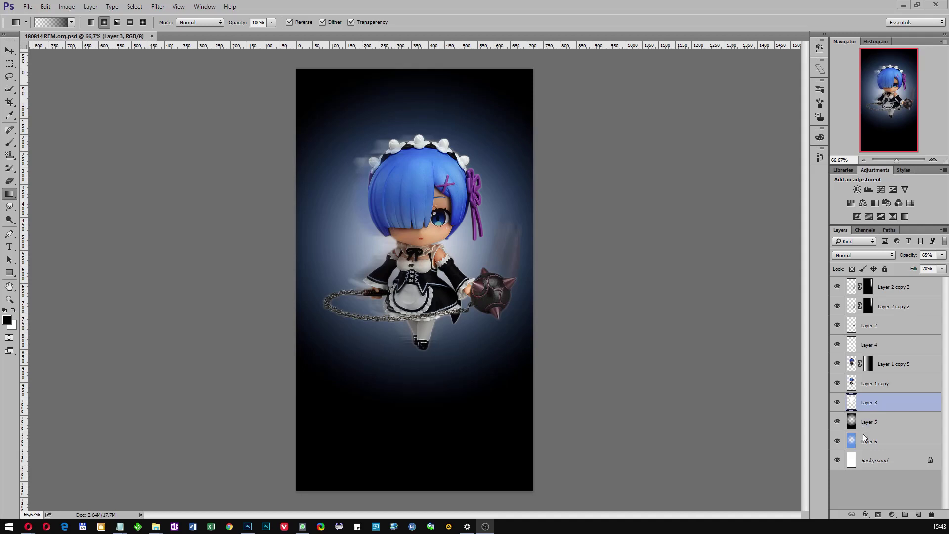
- Convert the locked Background into an editable Layer 0
shift+click(874, 465)
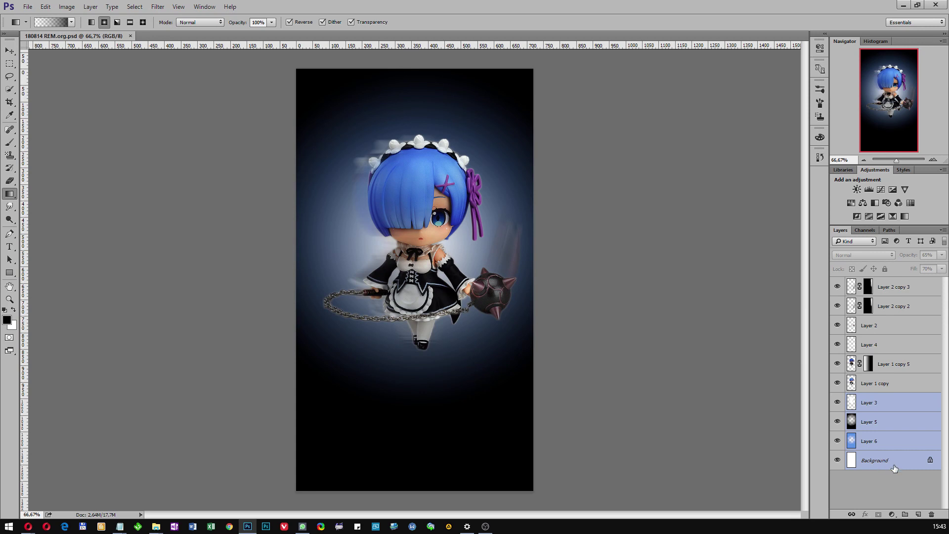
double_click(895, 467)
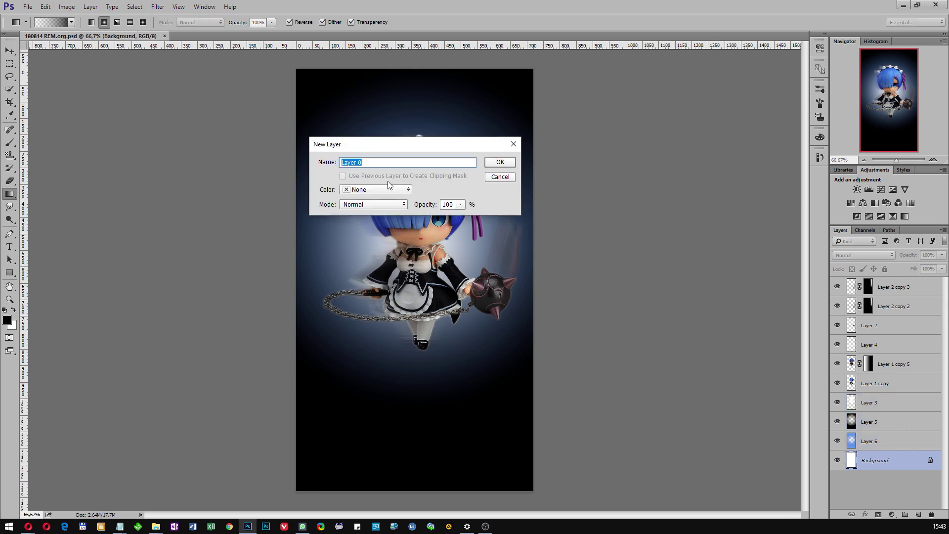
click(500, 163)
- Group Layer 5, Layer 6 and Layer 0 into a group named 'Achtergrond 1'
click(880, 423)
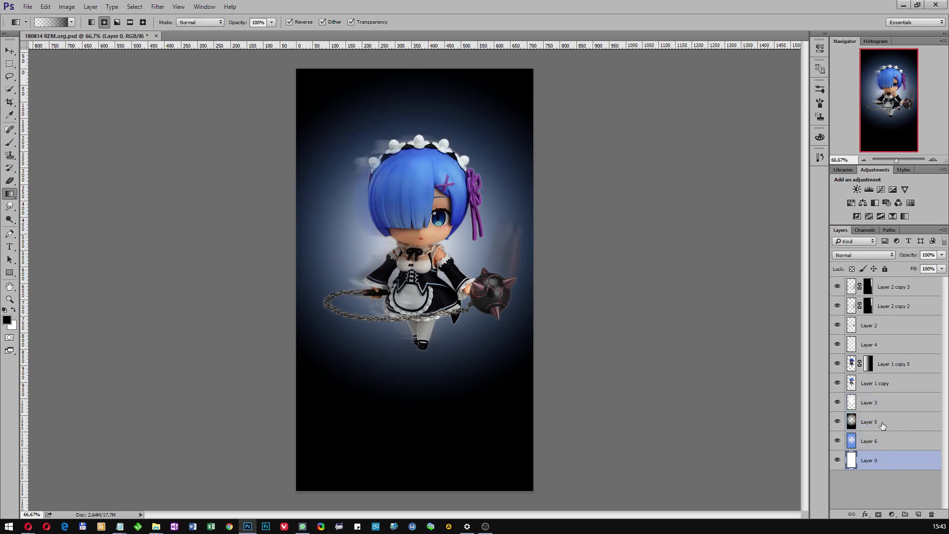
shift+click(883, 464)
right_click(883, 464)
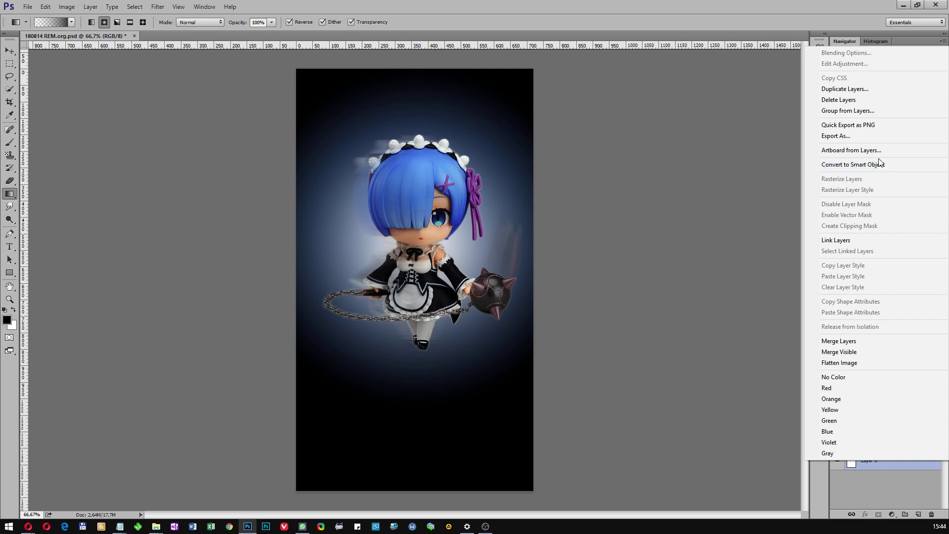
click(868, 112)
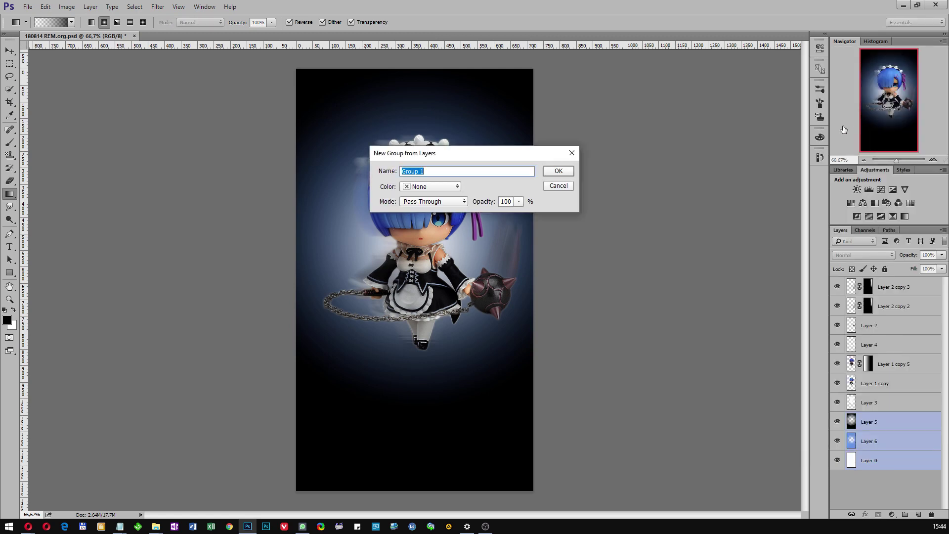
text(Achter)
text(grond )
text(1)
key(Return)
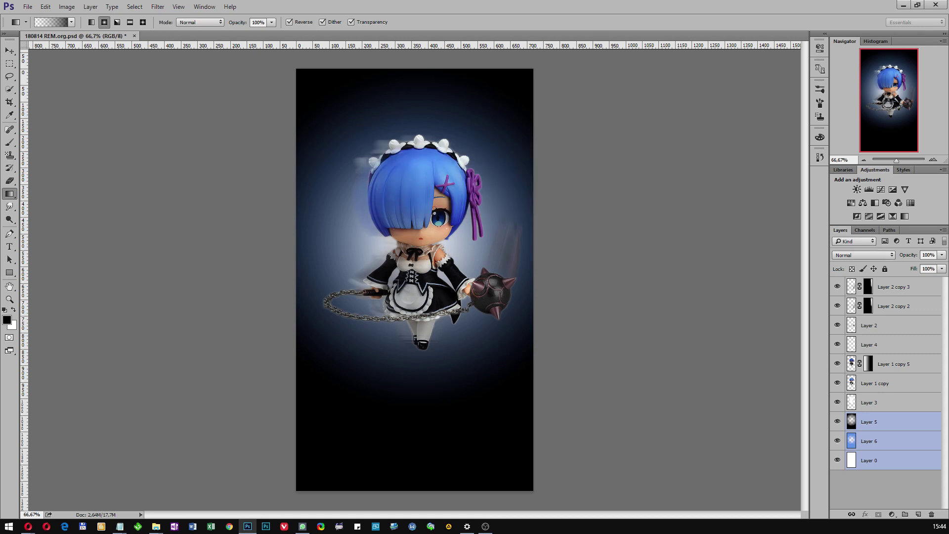
- Group the figurine layers, Layer 3 through Layer 1 copy 5, as 'Rem'
click(881, 406)
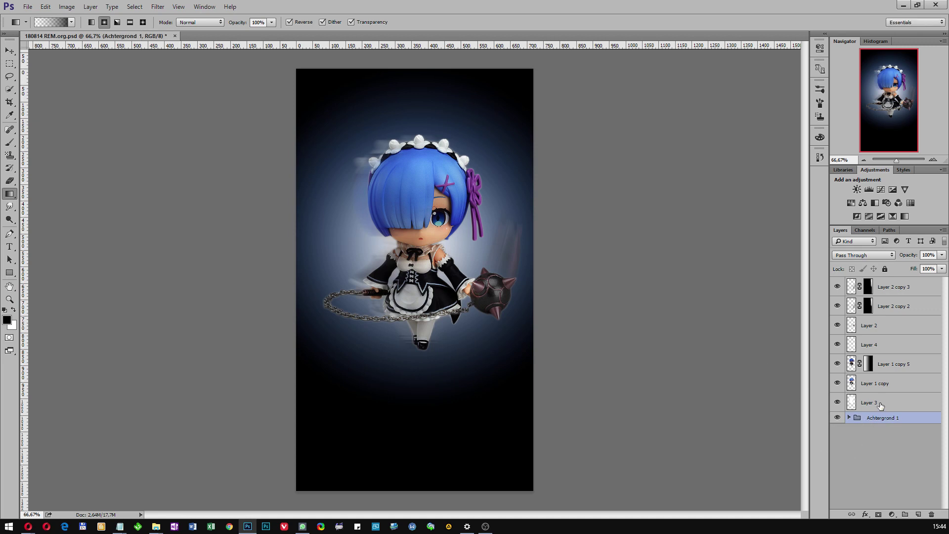
shift+click(894, 366)
right_click(893, 365)
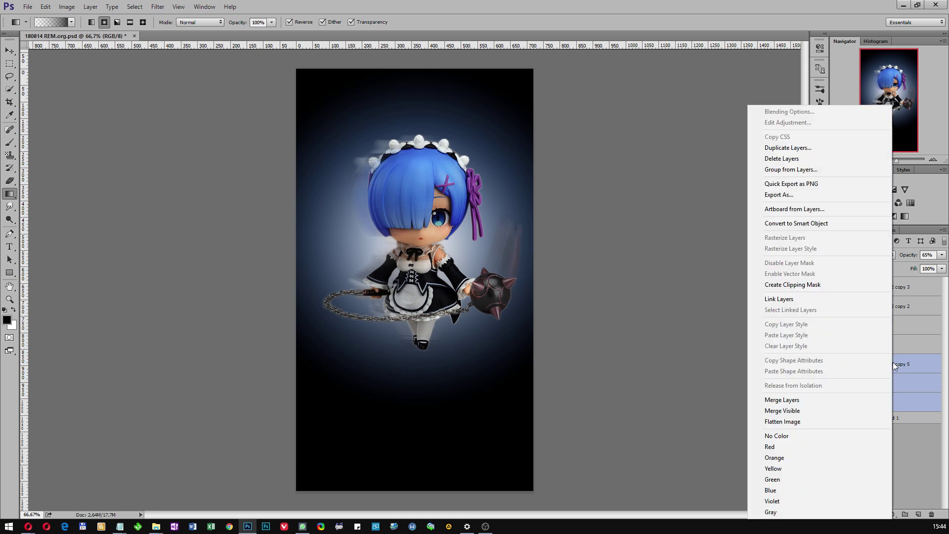
click(811, 170)
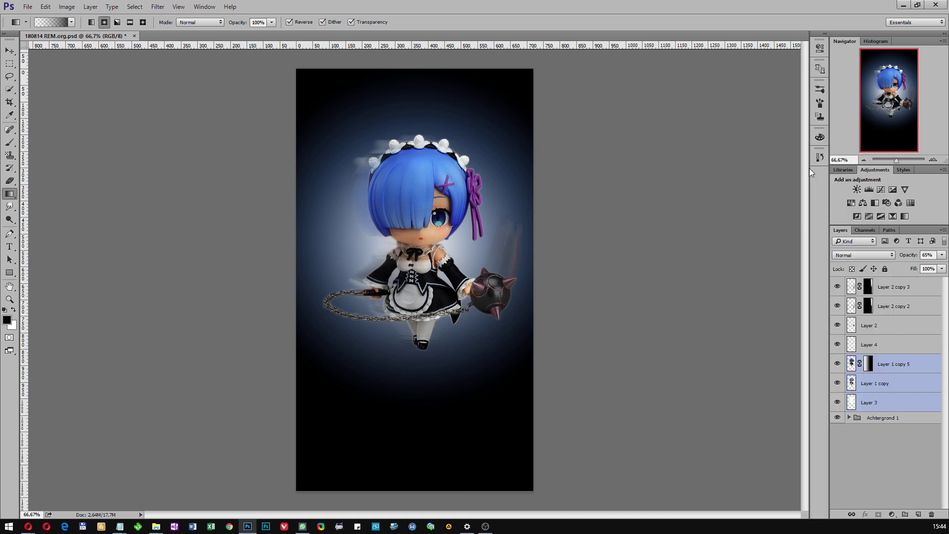
text(r)
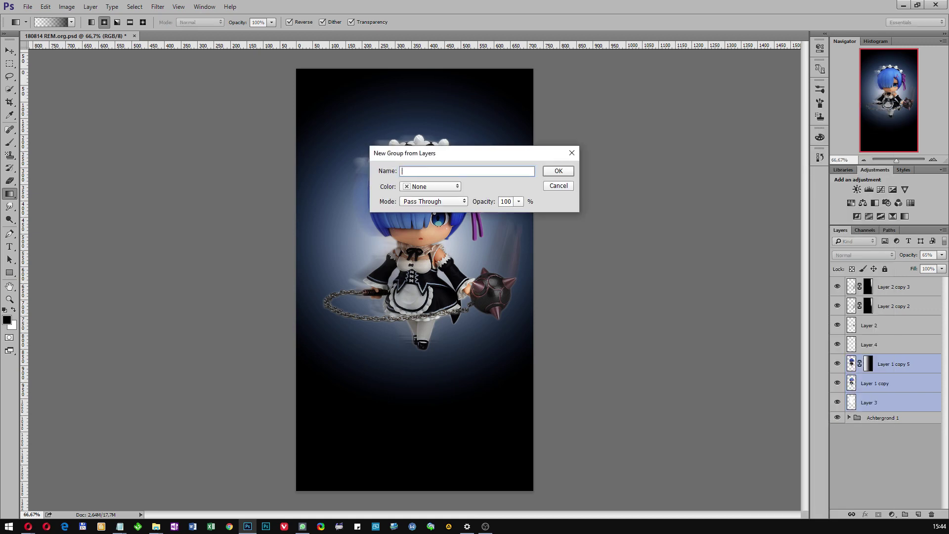
text(Rem)
key(Return)
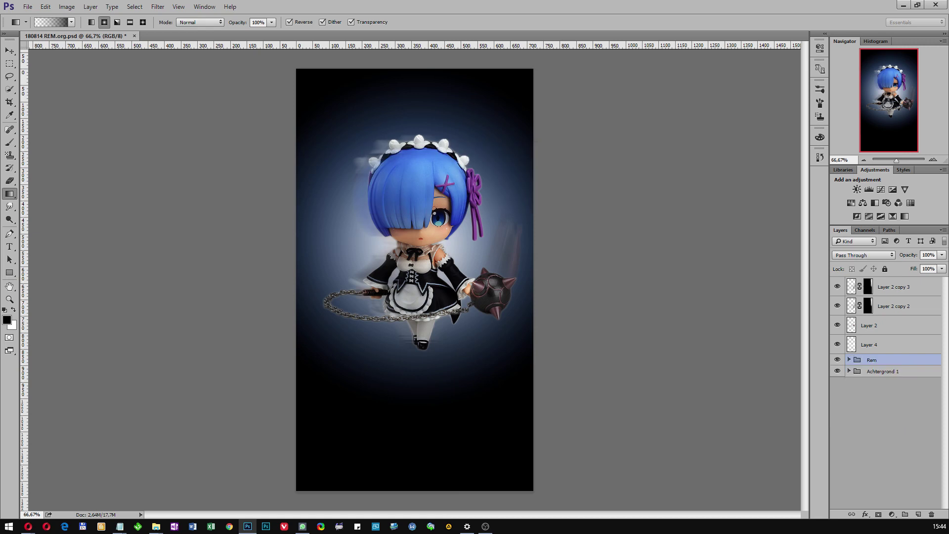
- Group the ball-and-chain layers, Layer 4 through Layer 2 copy 3, as 'Bal en Ketting'
click(894, 345)
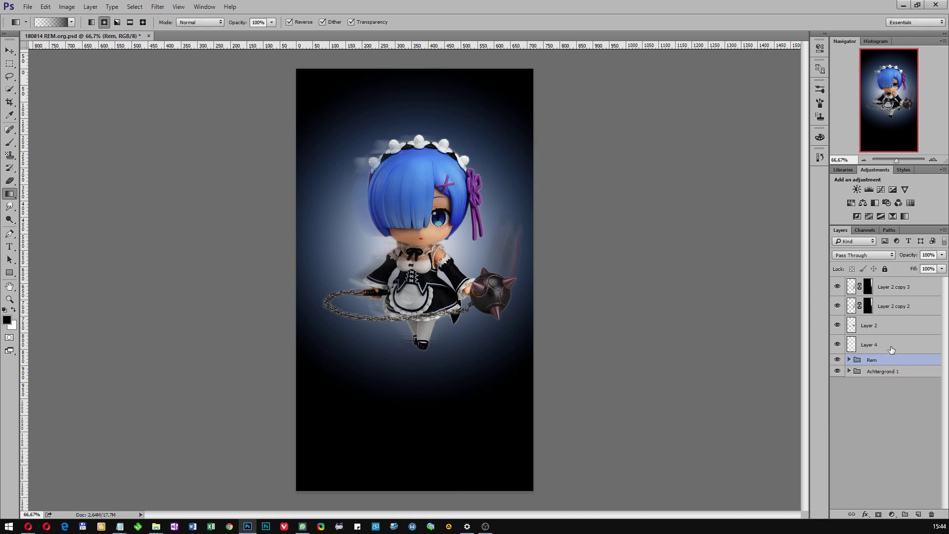
shift+click(895, 291)
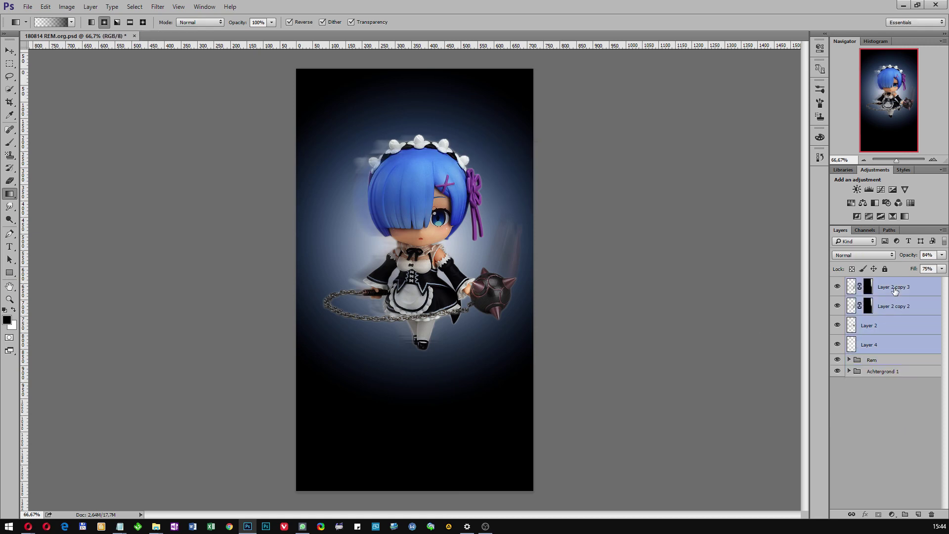
right_click(895, 290)
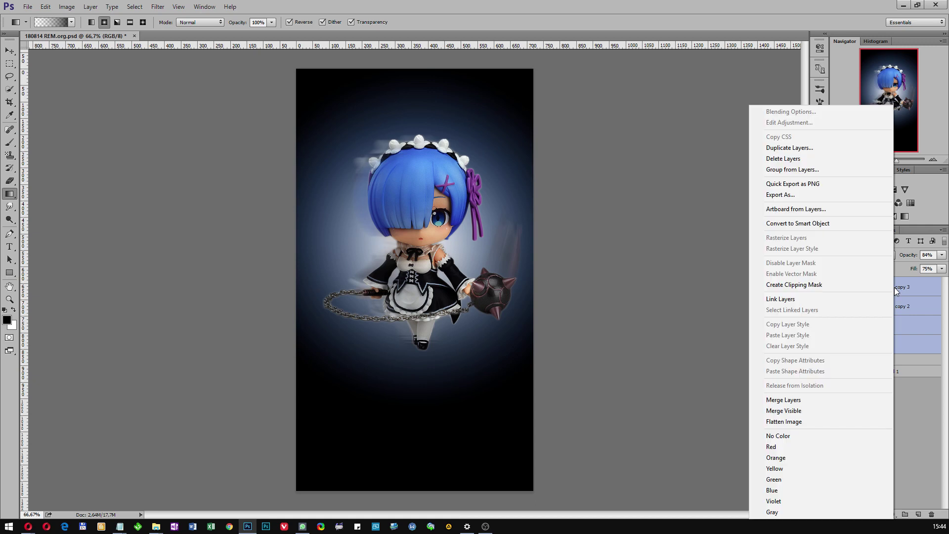
click(816, 170)
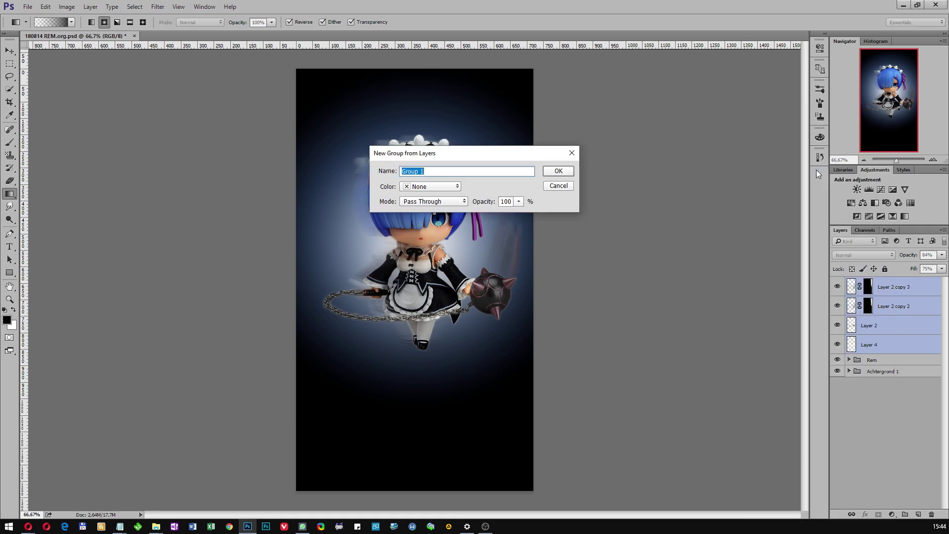
text(Bal en Ketting)
key(Return)
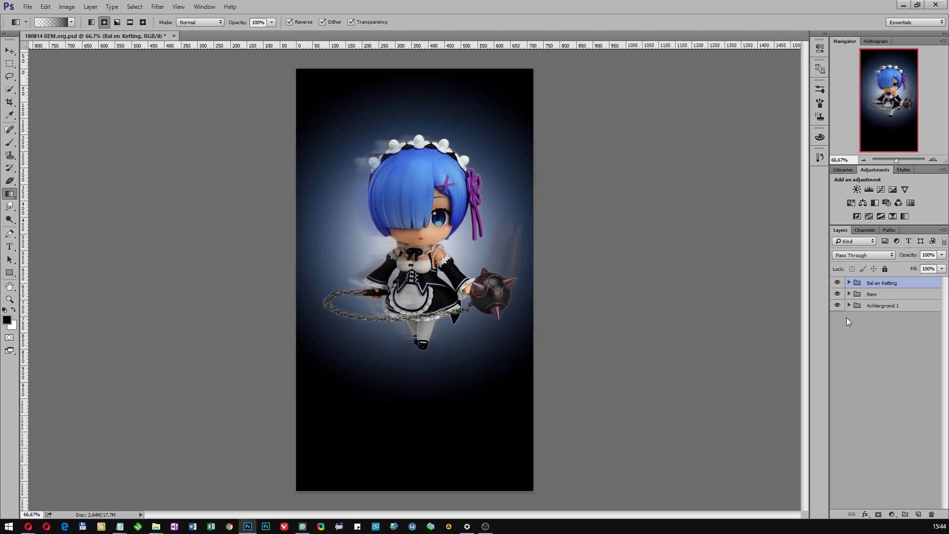
- Hide Achtergrond 1 and add a new group above it named 'Achtergrond 2'
click(837, 305)
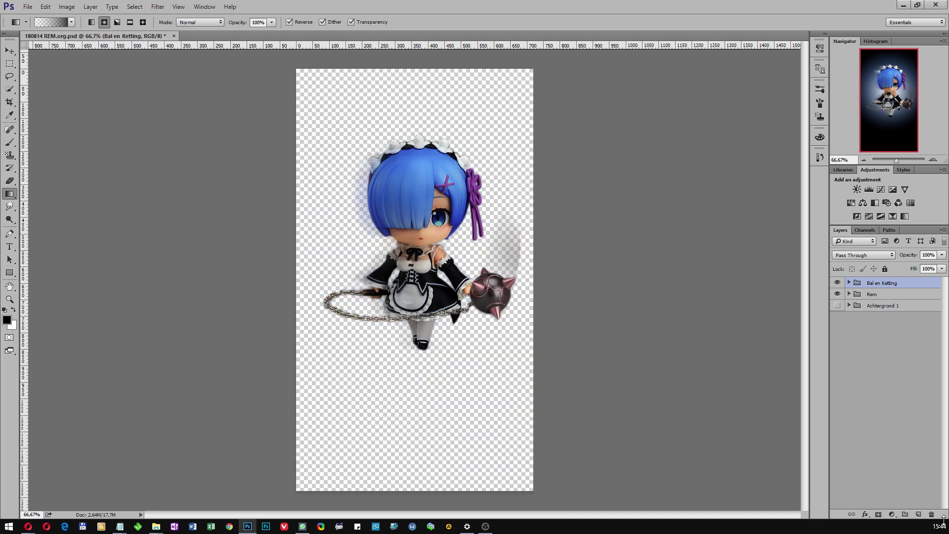
click(904, 515)
drag(904, 286, 899, 314)
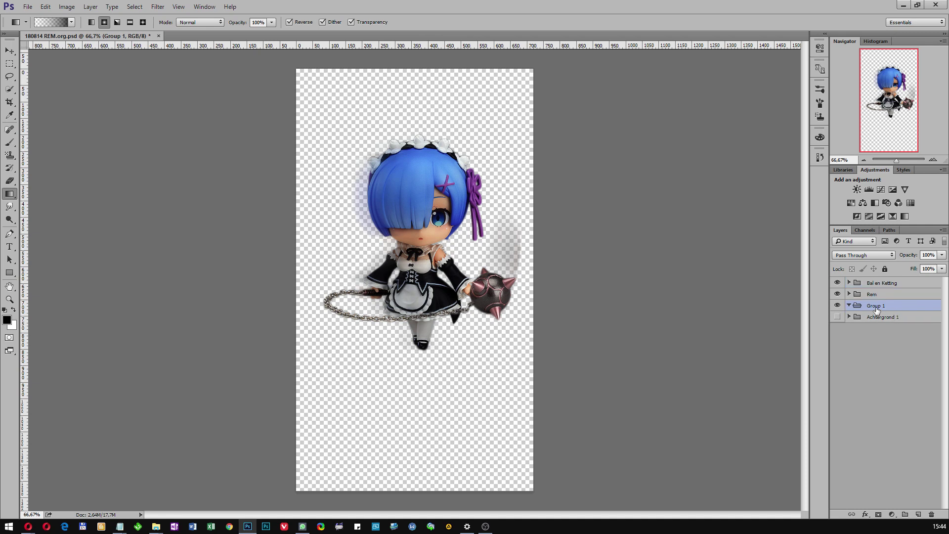
double_click(877, 306)
text(Achtergrond 2)
key(Return)
- Hide shadow layers Layer 2 copy 2 and copy 3, then add empty Layer 7 in Achtergrond 2
click(849, 283)
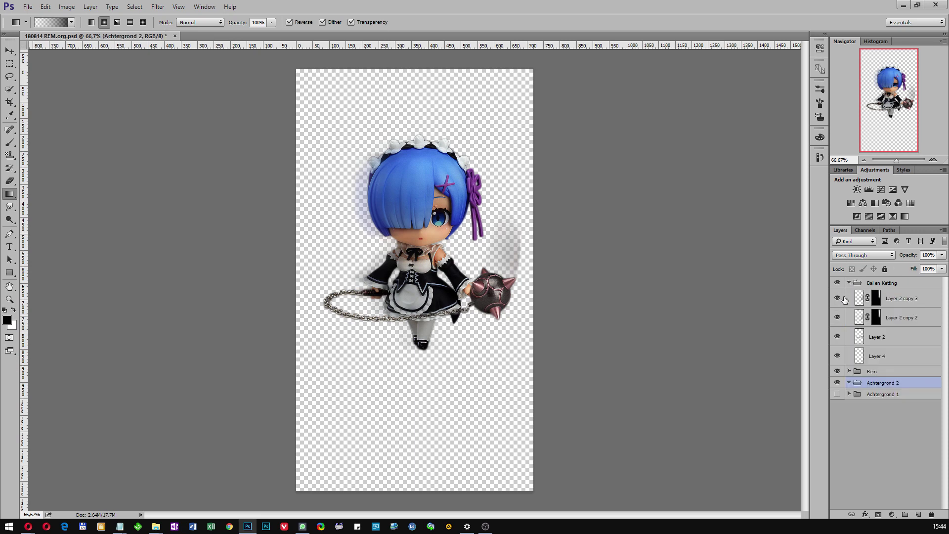
click(837, 298)
click(837, 317)
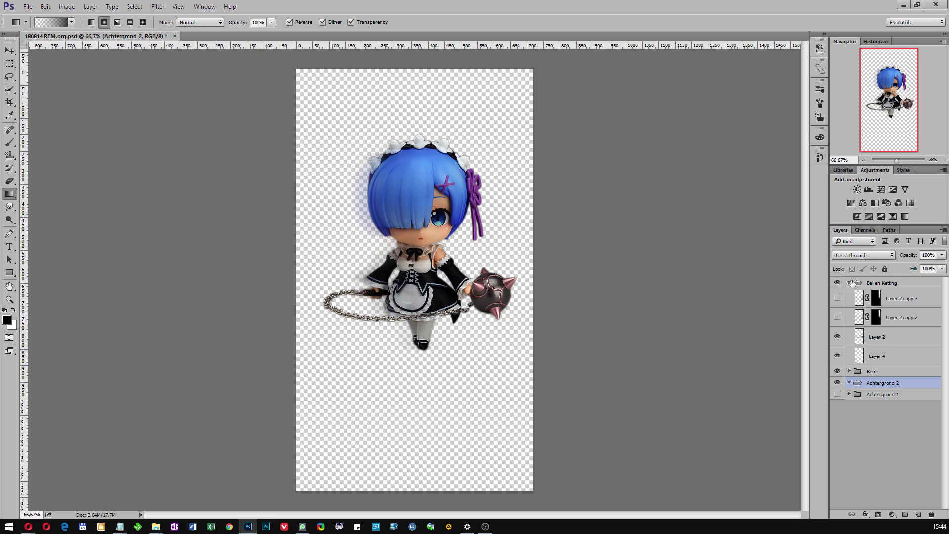
click(850, 283)
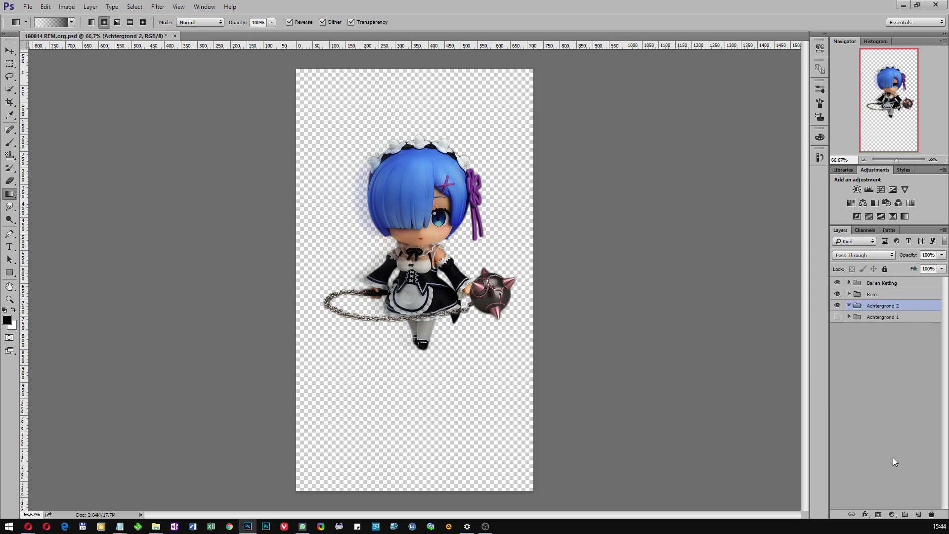
click(918, 514)
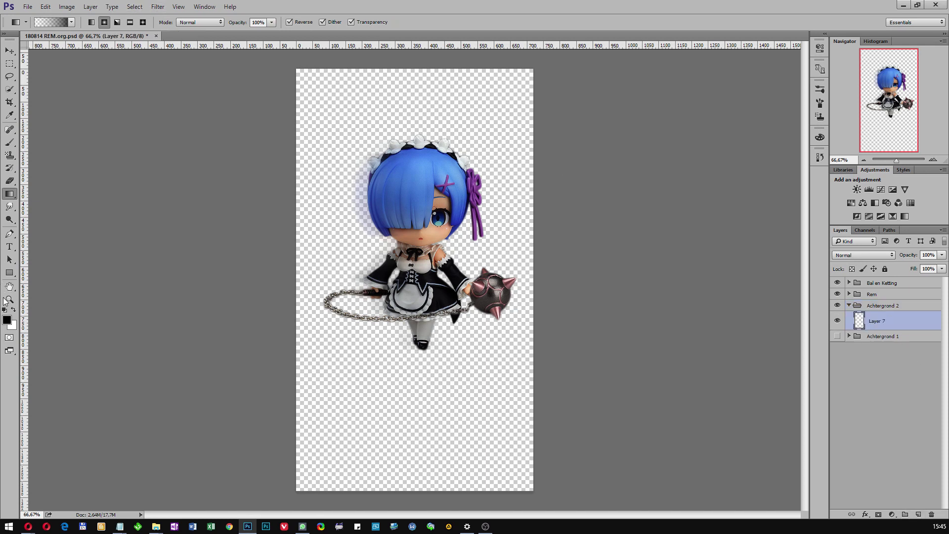
- Fill Layer 7 with grey-and-white Render Clouds
click(159, 7)
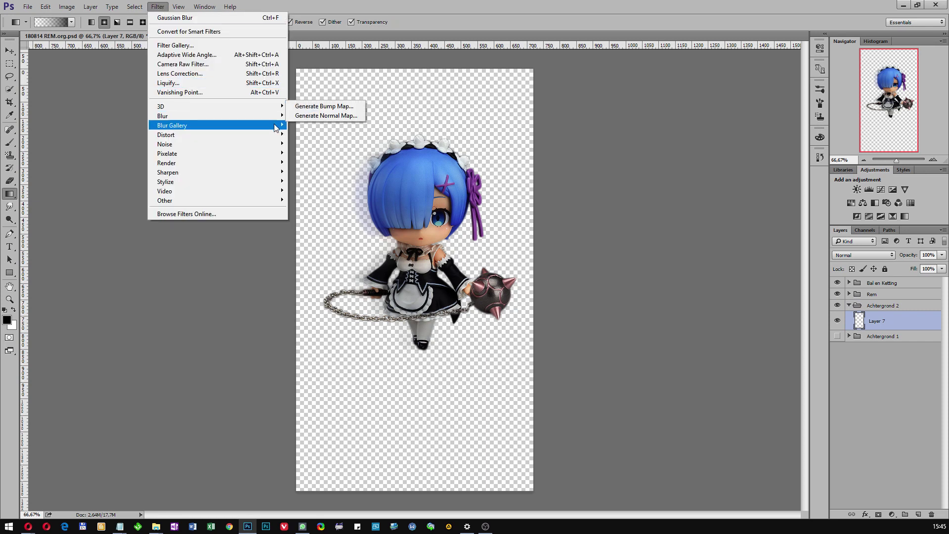
mouse_move(193, 162)
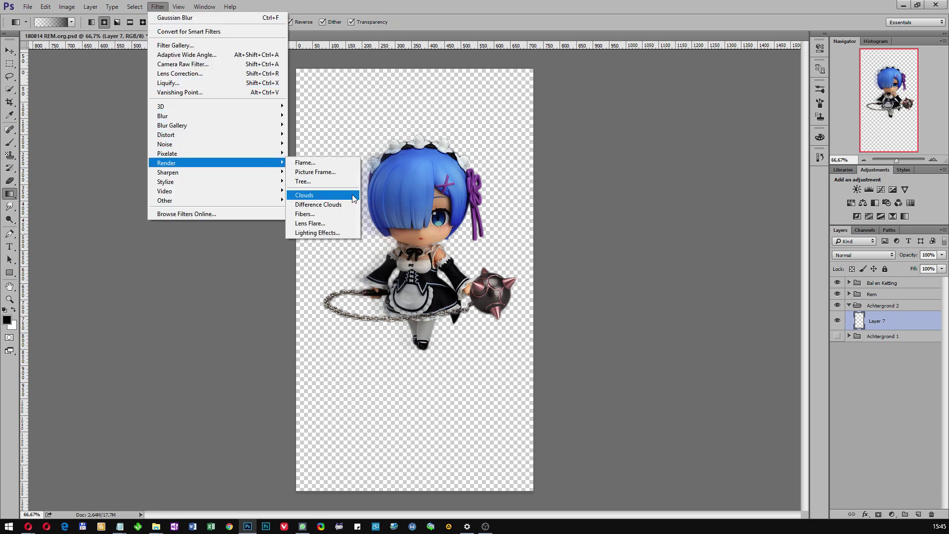
click(325, 198)
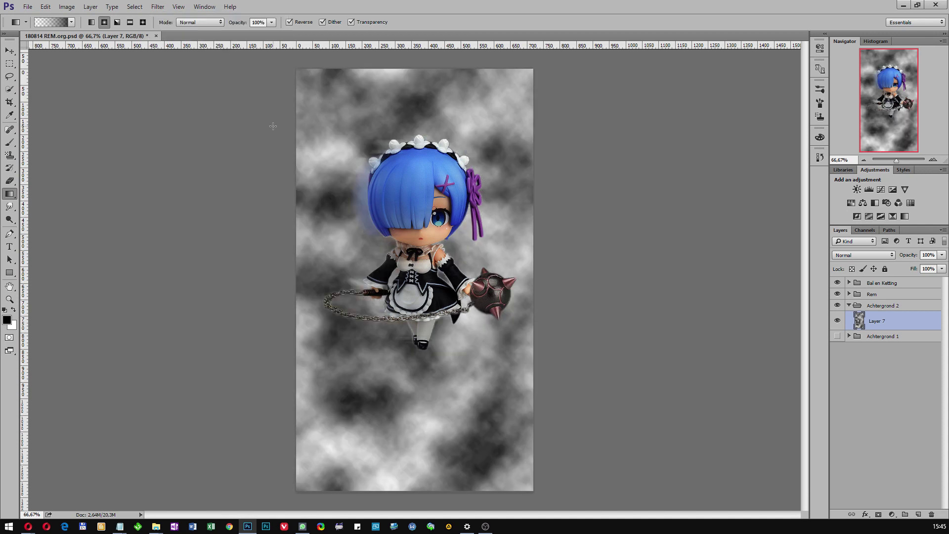
click(161, 8)
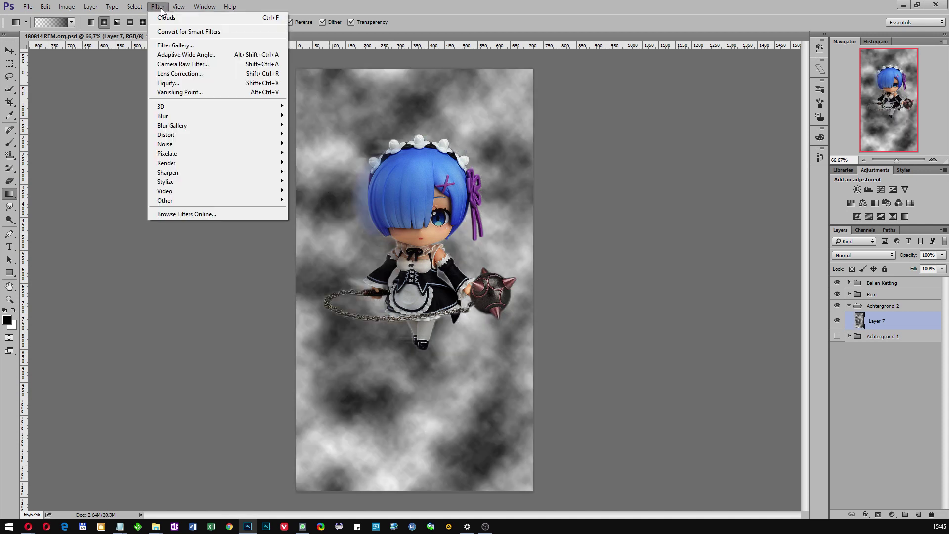
mouse_move(162, 116)
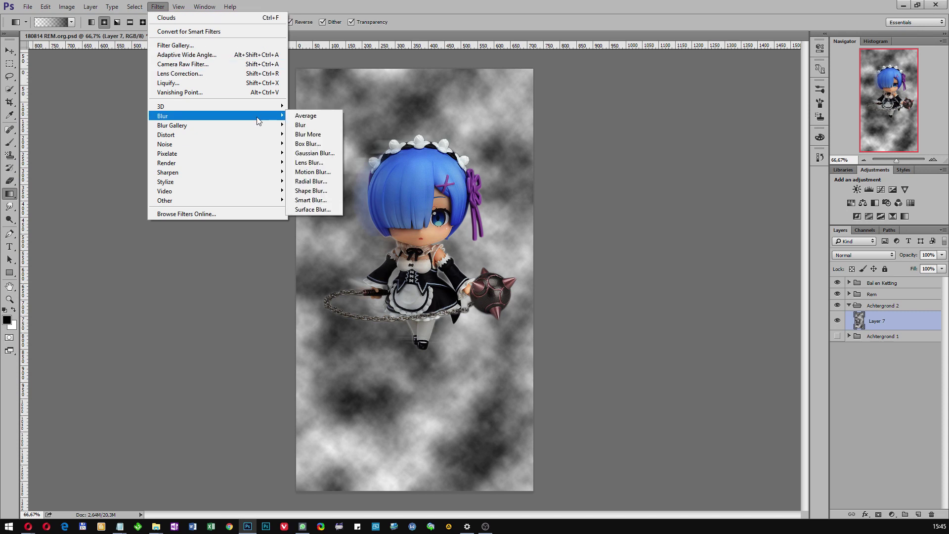
- Swirl the clouds with a spin Radial Blur, after discarding a Motion Blur attempt
click(321, 174)
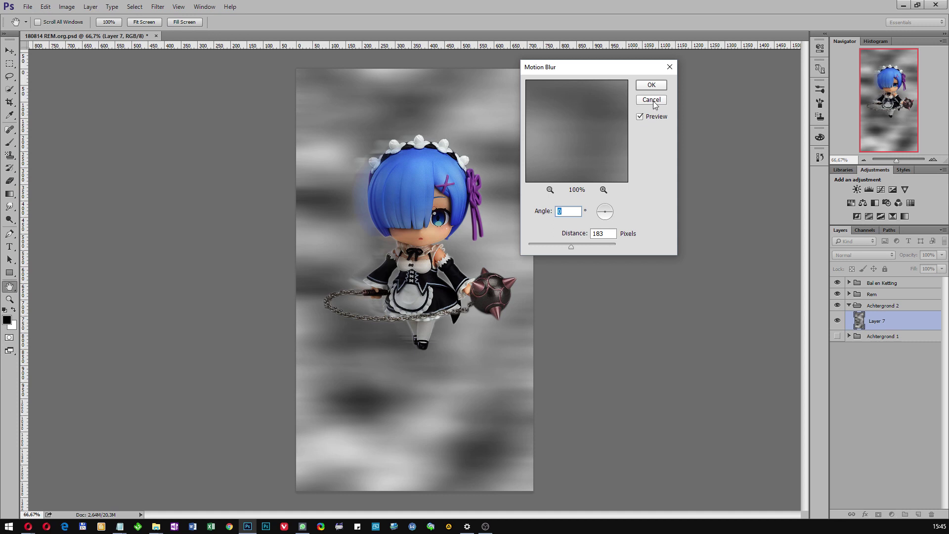
click(653, 100)
click(157, 6)
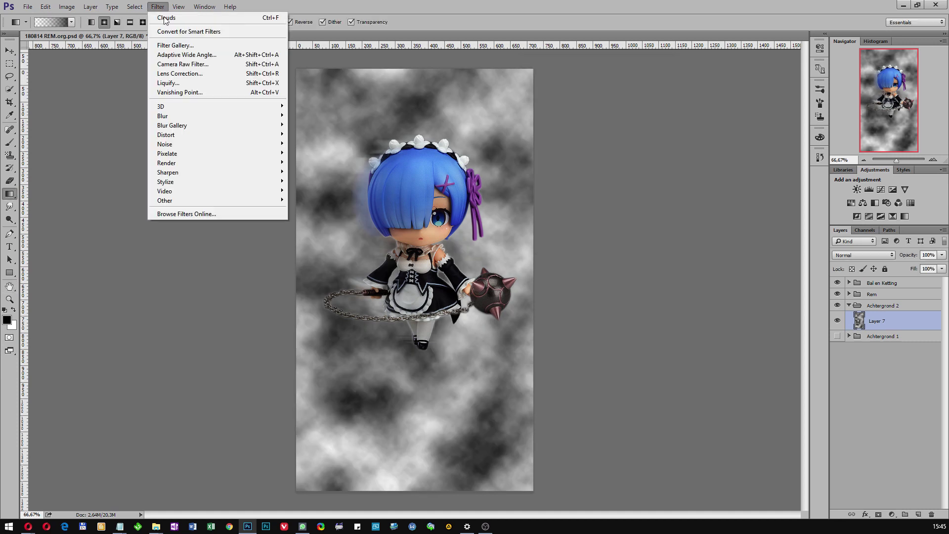
mouse_move(163, 116)
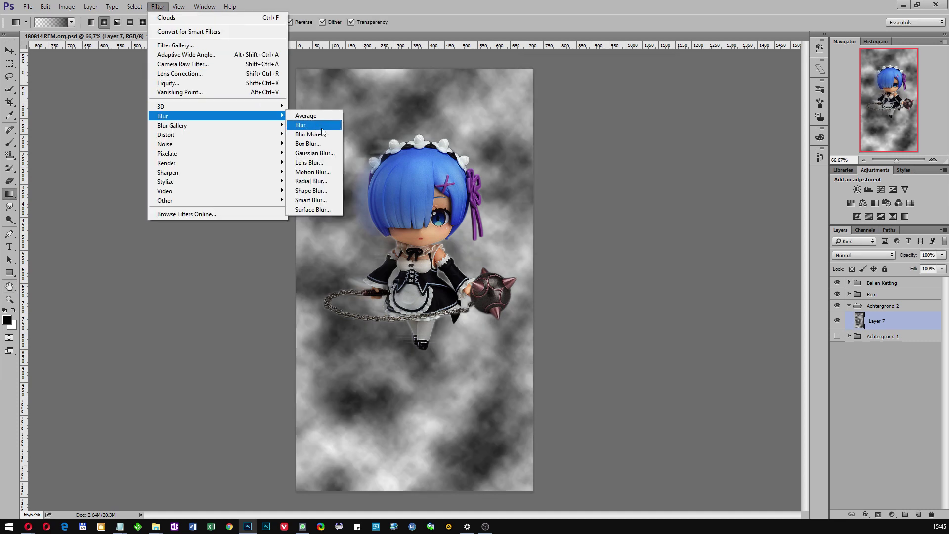
click(321, 182)
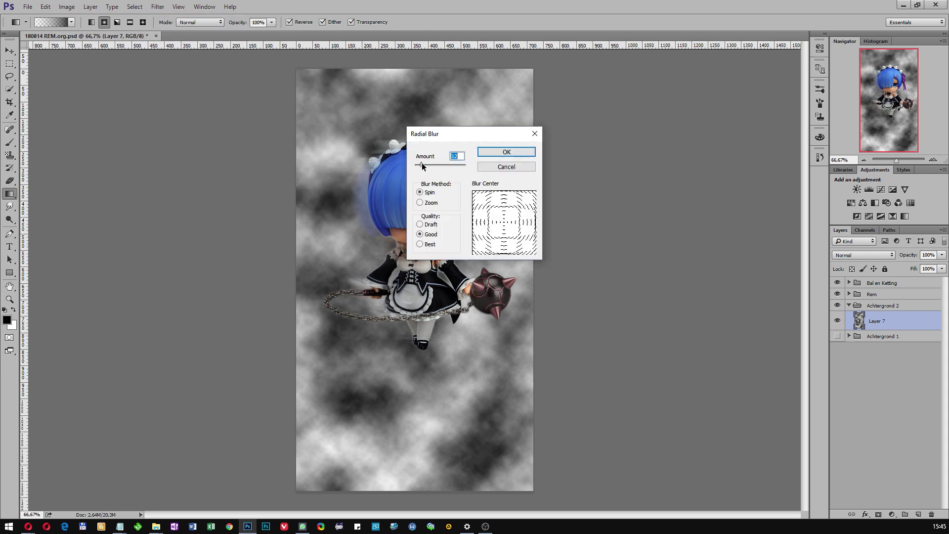
click(486, 153)
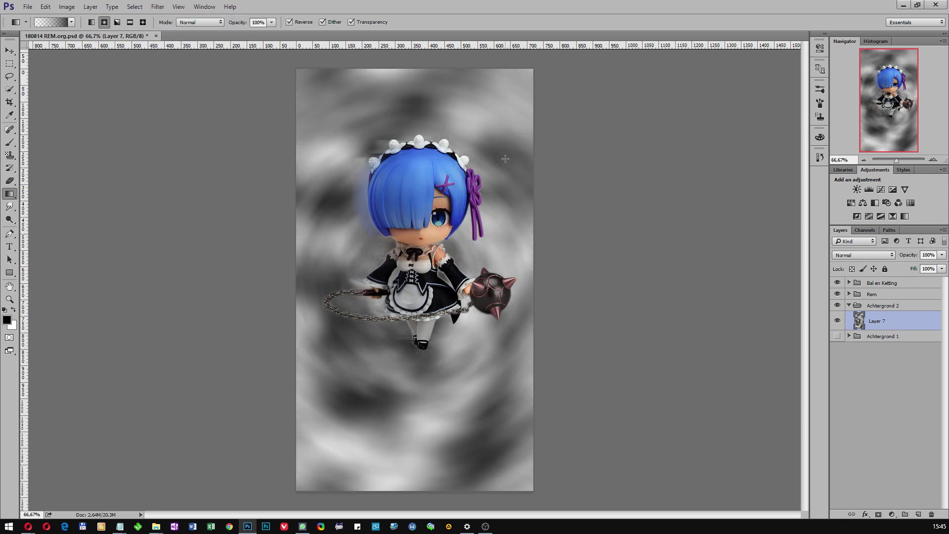
- Soften the swirled clouds with a Gaussian Blur of radius 3.3 pixels
click(158, 7)
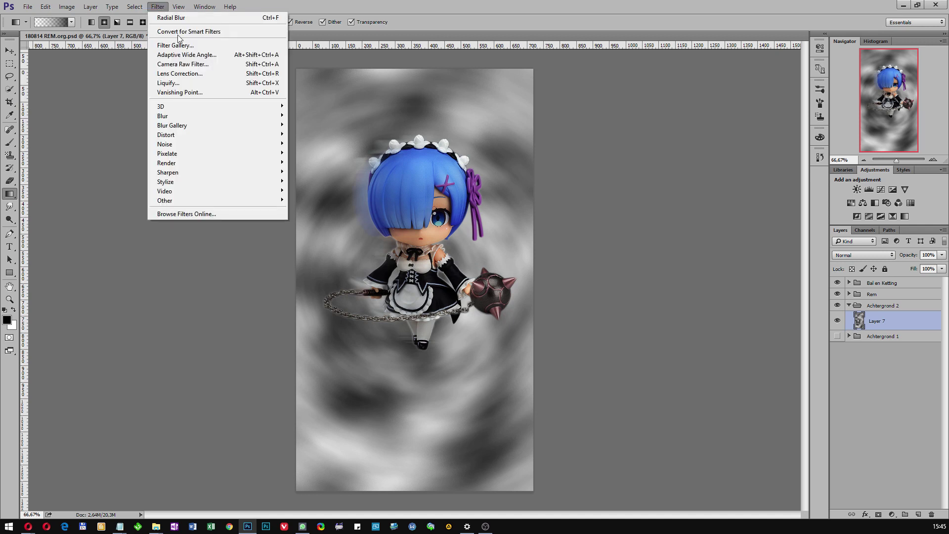
mouse_move(163, 116)
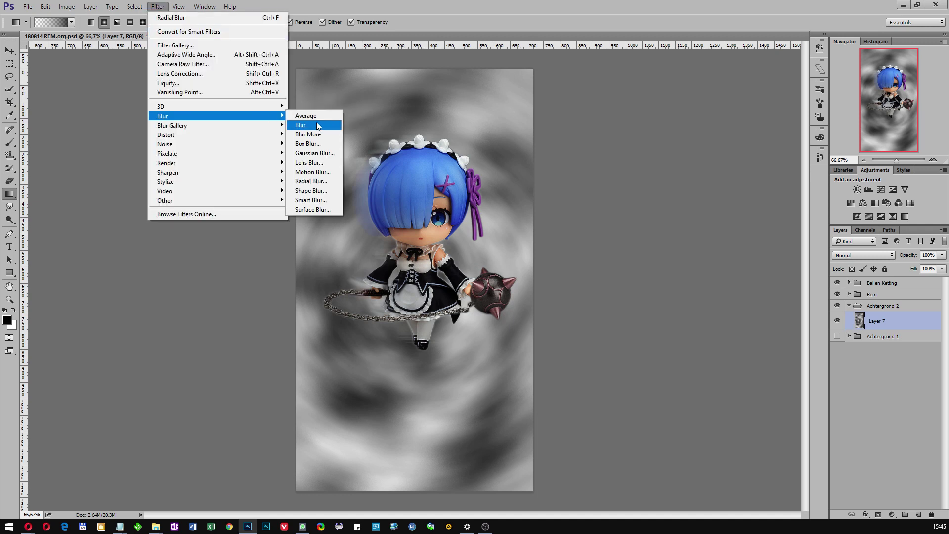
click(325, 154)
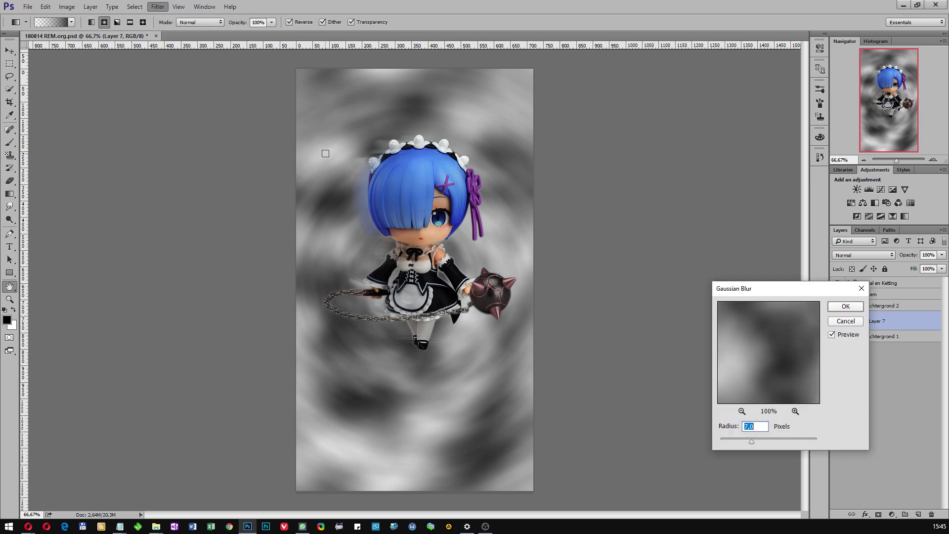
drag(752, 444, 741, 443)
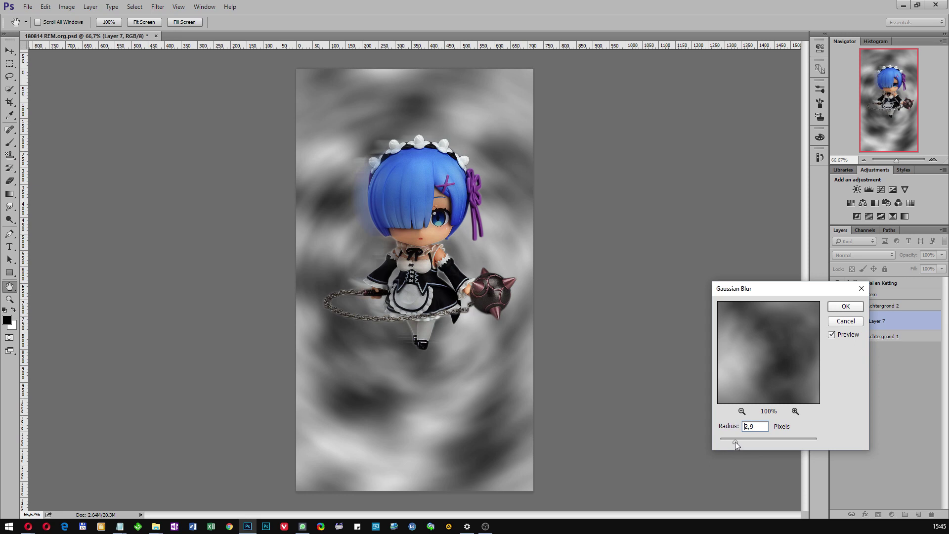
drag(735, 441, 735, 442)
drag(737, 441, 738, 441)
click(843, 306)
key(g)
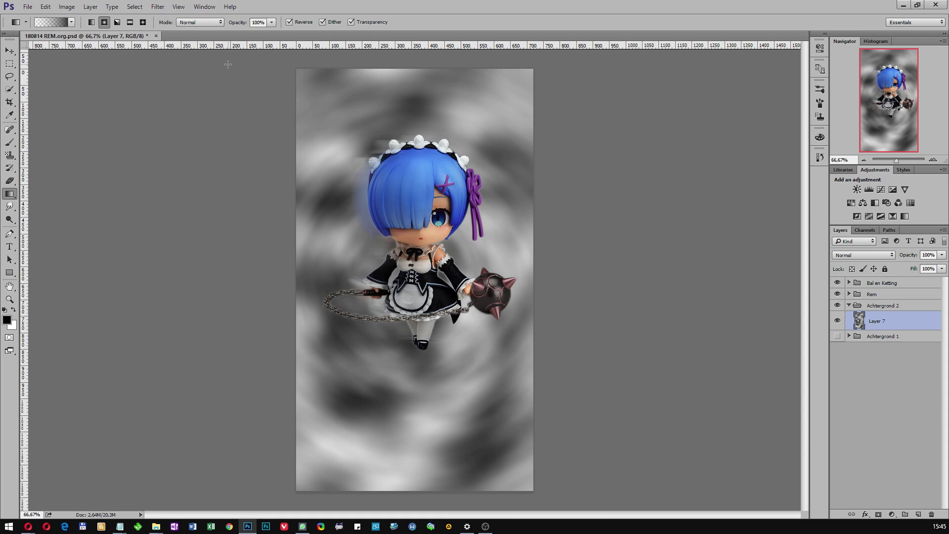
- In the Filter Gallery, apply Bas Relief with smoothness 12
click(157, 7)
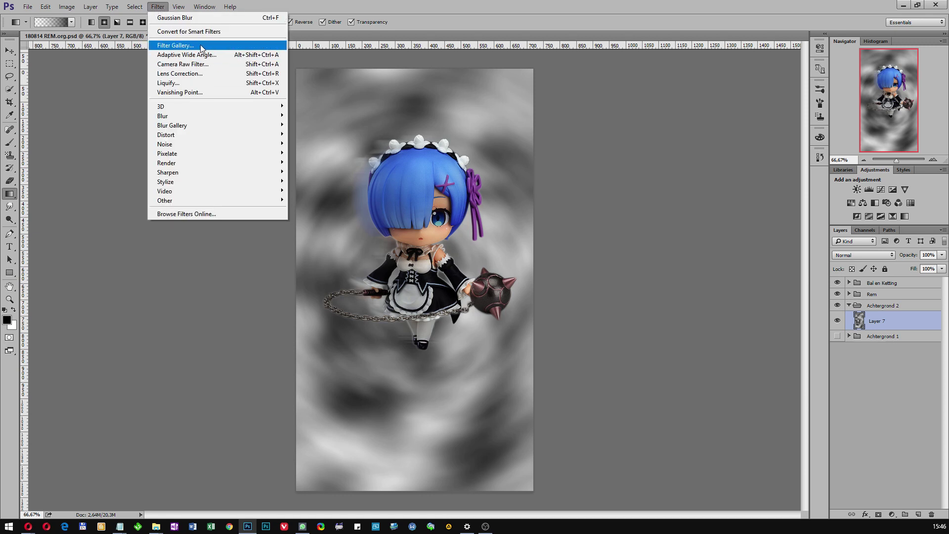
click(201, 46)
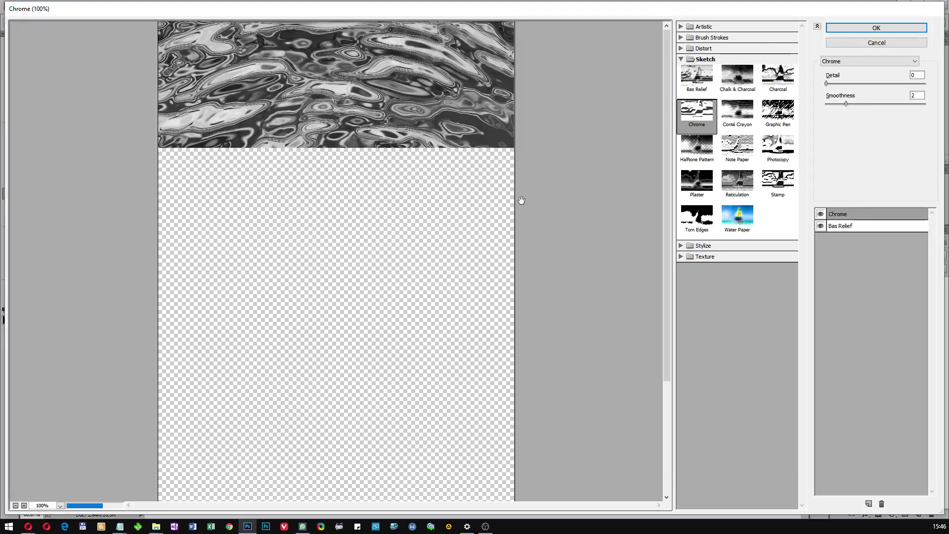
click(847, 225)
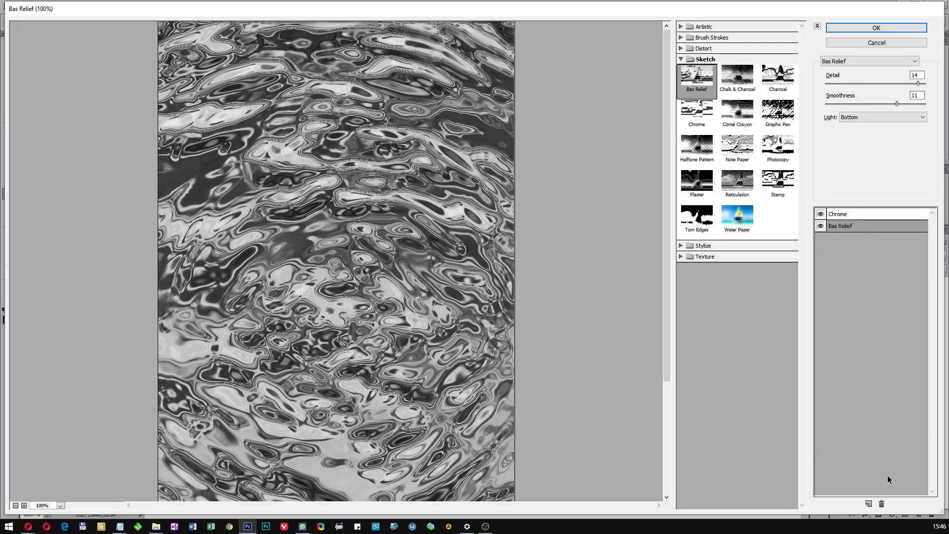
click(881, 503)
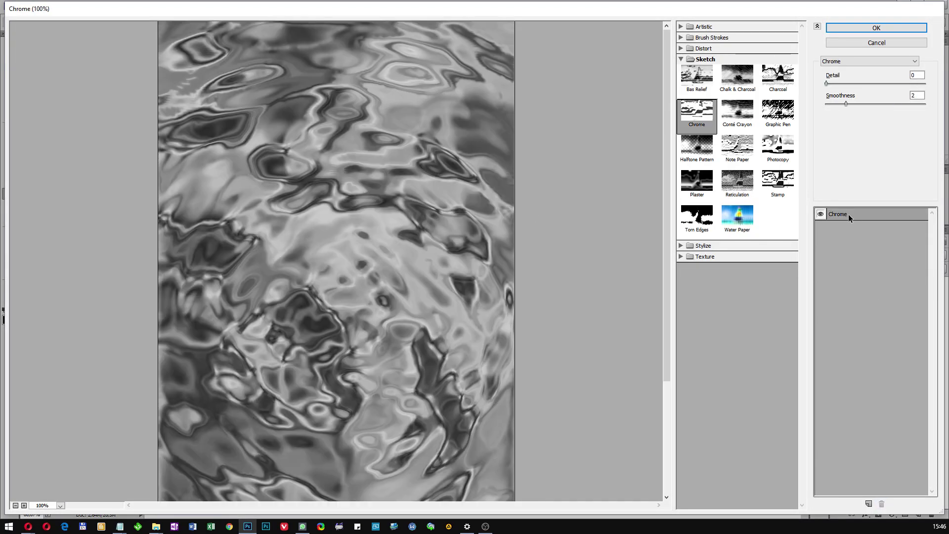
click(698, 79)
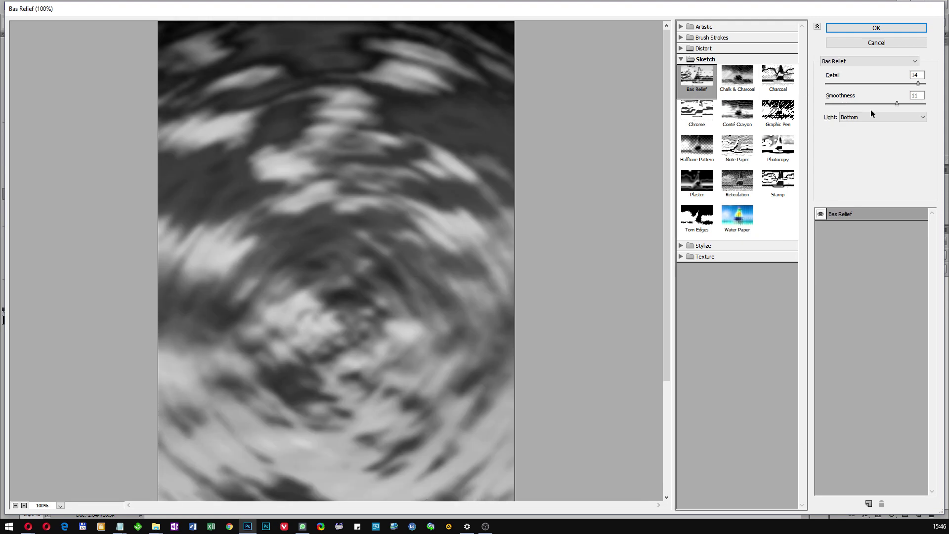
drag(897, 103, 902, 103)
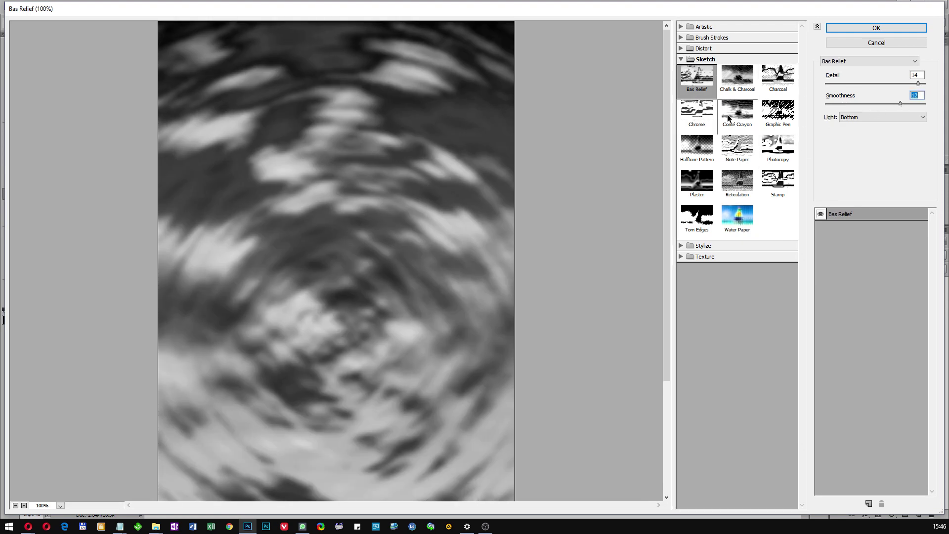
- Stack a Chrome effect on top with smoothness 7 and detail 5
click(869, 504)
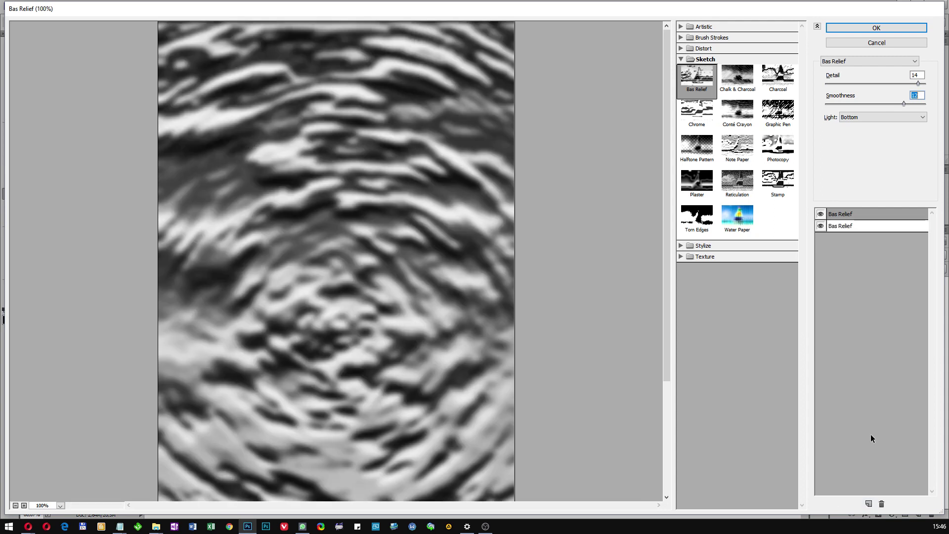
click(862, 227)
click(696, 118)
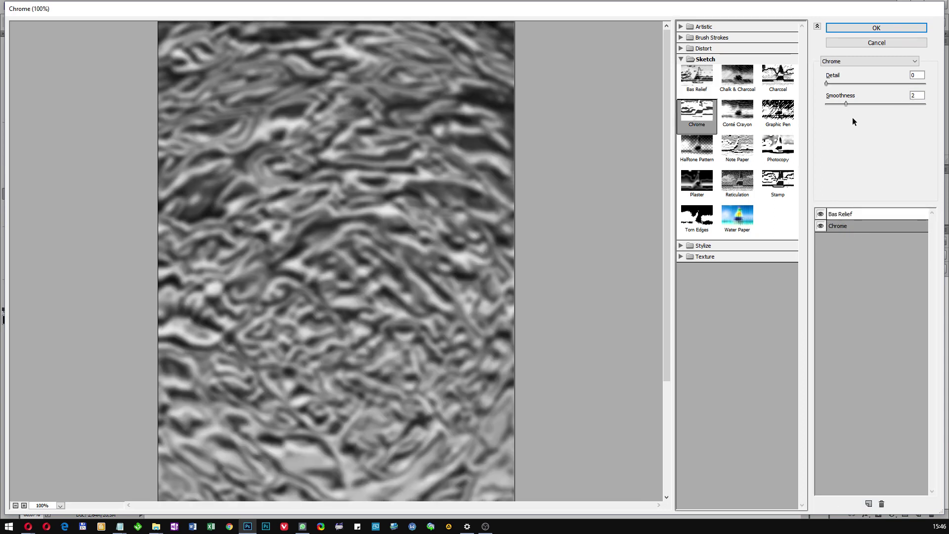
drag(847, 102, 887, 106)
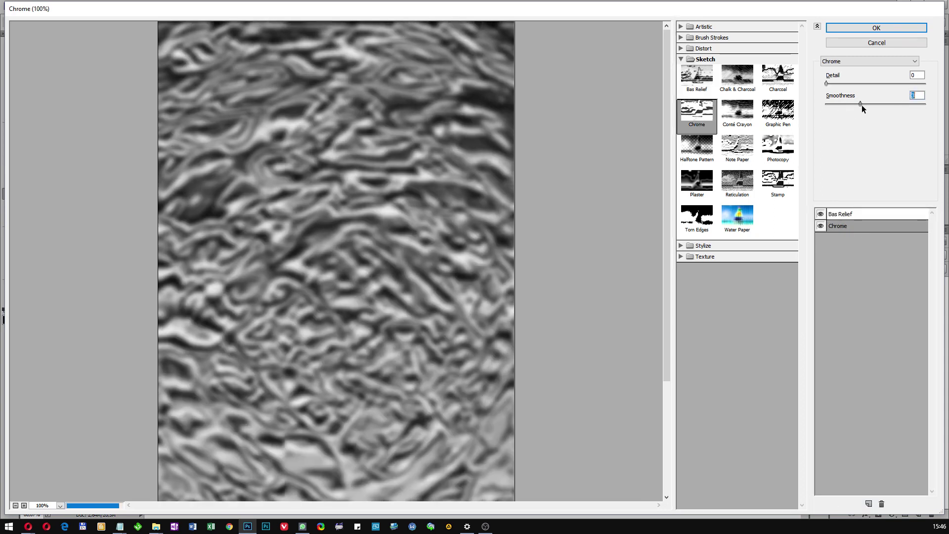
click(891, 104)
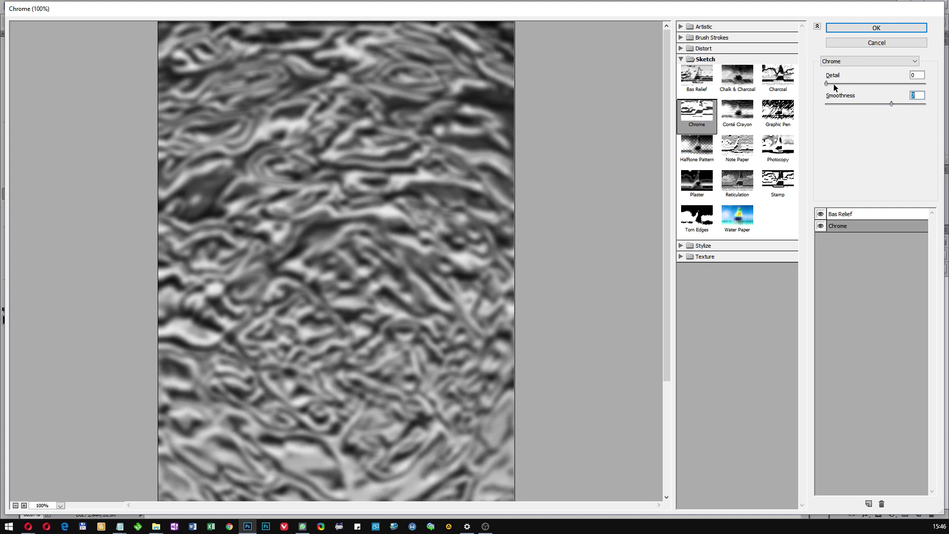
mouse_move(827, 83)
mouse_down()
mouse_move(881, 83)
mouse_move(827, 83)
mouse_up()
- Set Bas Relief detail about 5 and smoothness 7, fine-tune Chrome, and apply
click(851, 214)
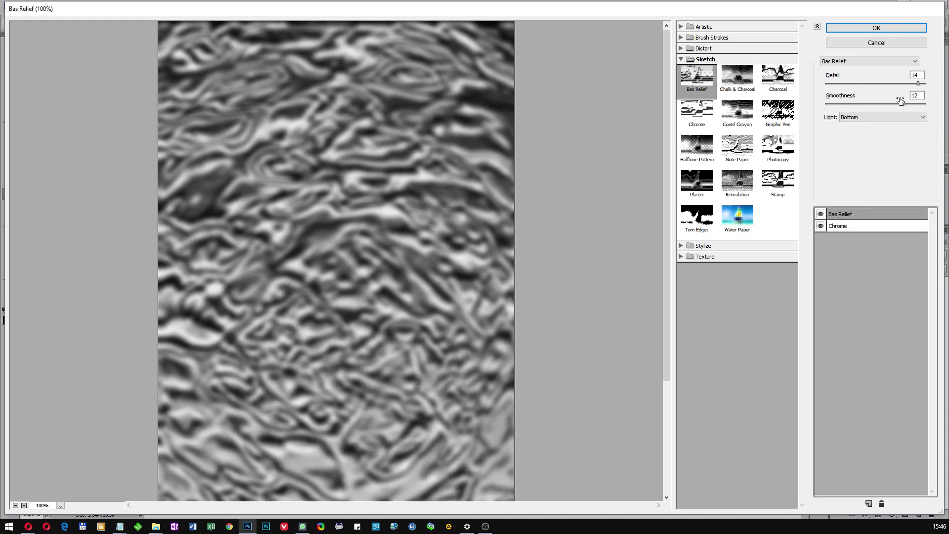
mouse_move(917, 84)
mouse_down()
mouse_move(835, 87)
mouse_move(845, 88)
mouse_up()
drag(904, 103, 867, 107)
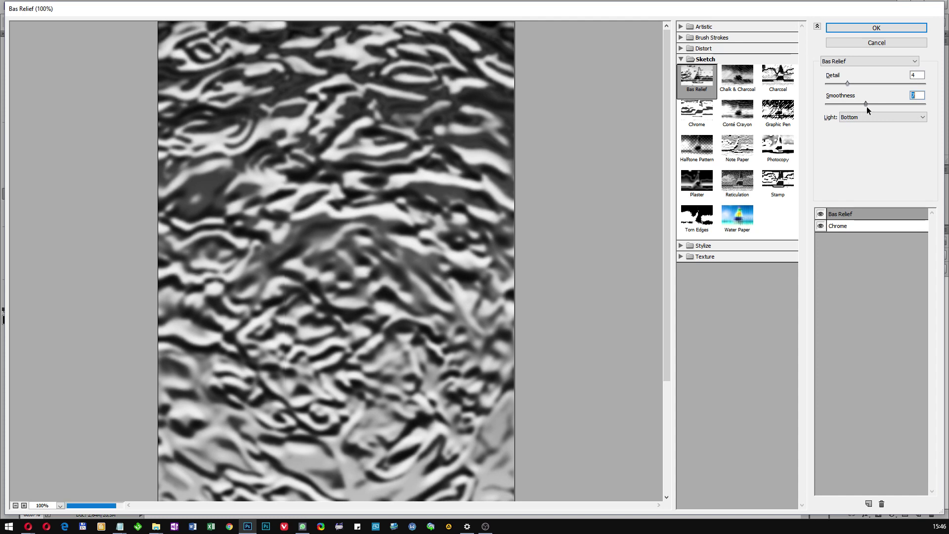
click(851, 225)
drag(825, 84, 836, 85)
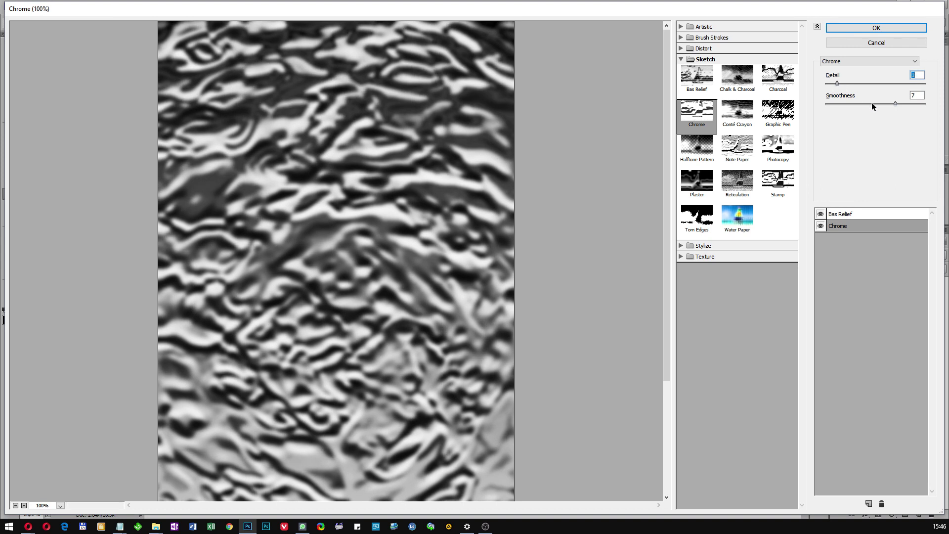
drag(896, 101, 909, 102)
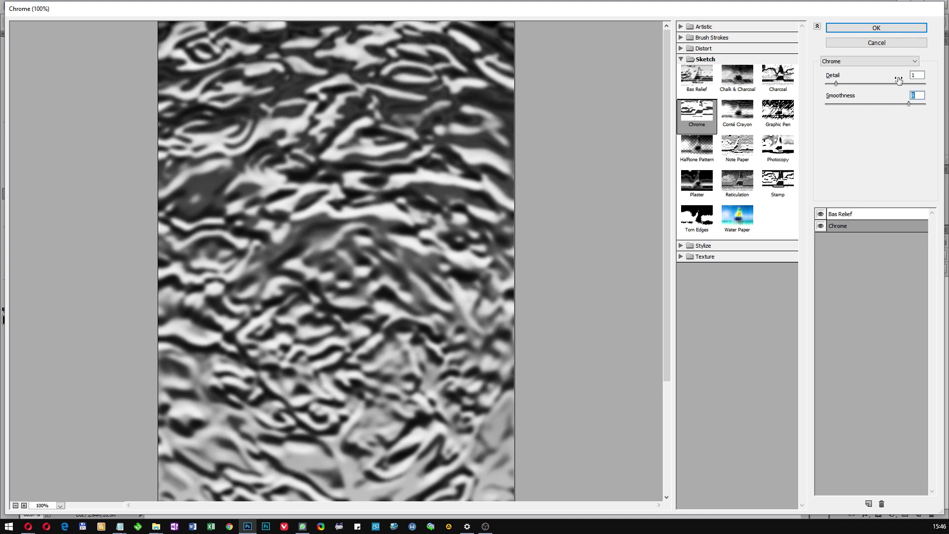
click(897, 28)
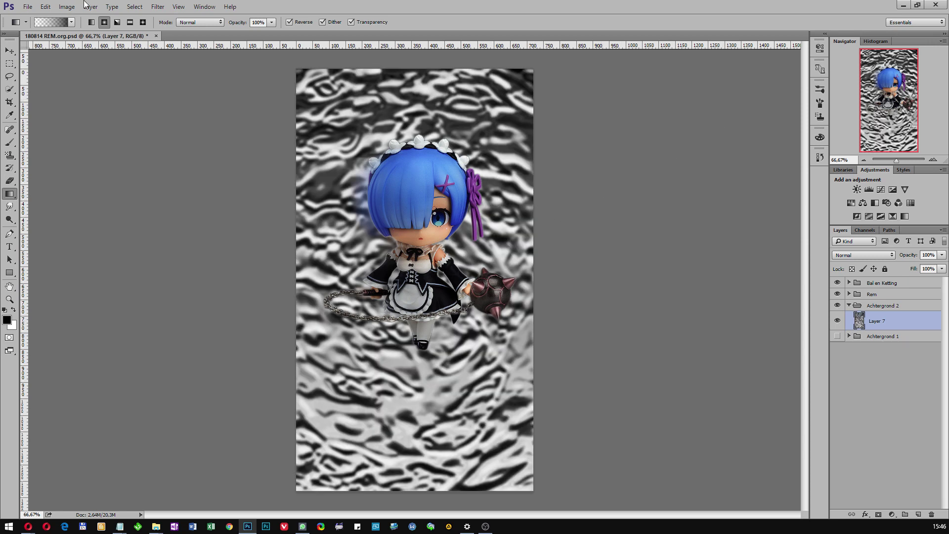
- Squash the texture layer with Free Transform into the lower half of the canvas
click(45, 7)
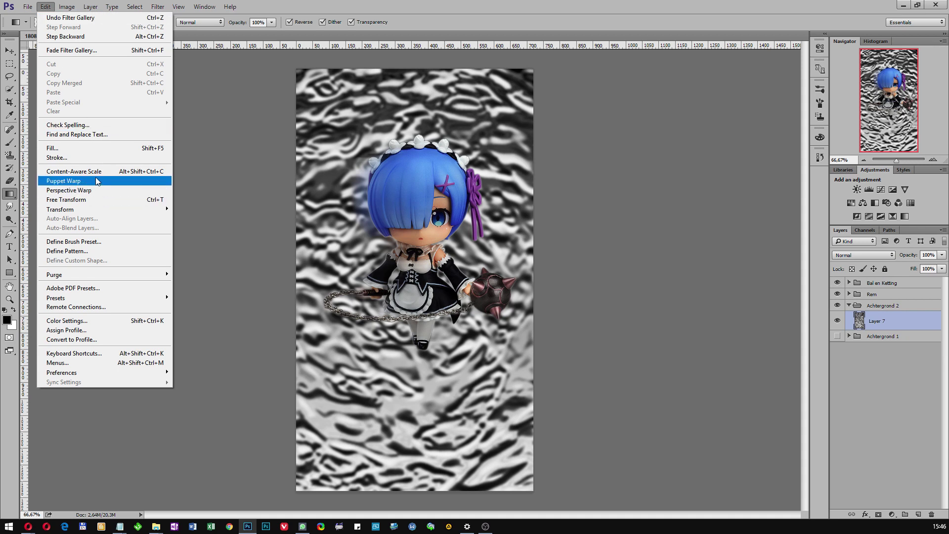
click(97, 201)
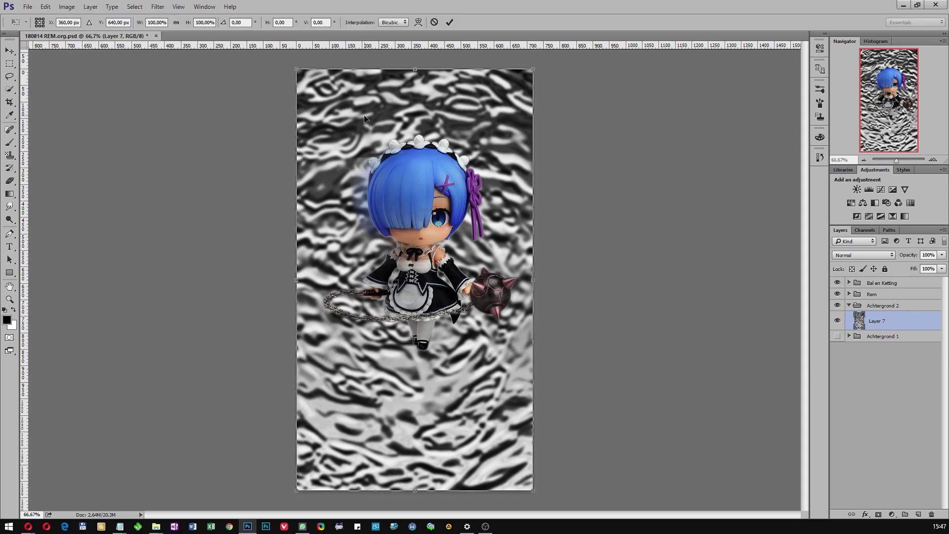
drag(416, 69, 360, 315)
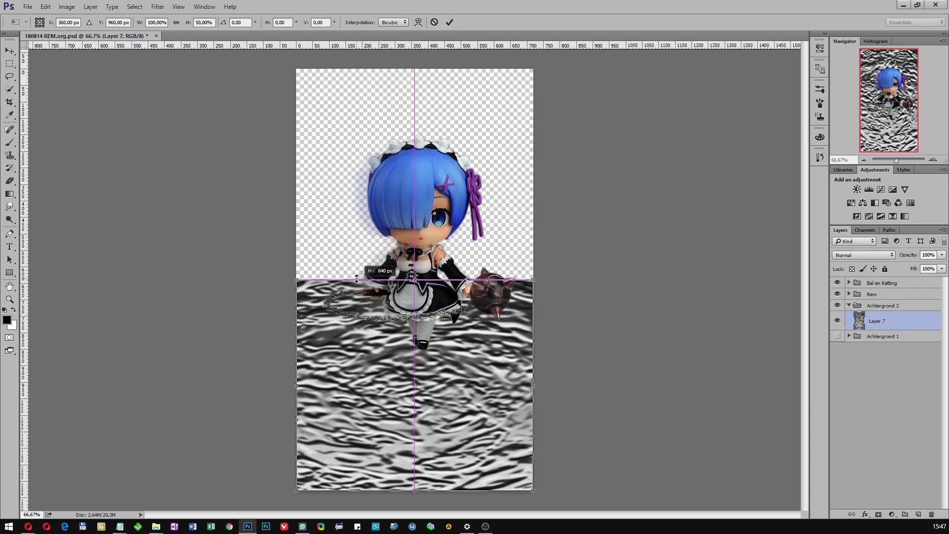
drag(356, 278, 356, 280)
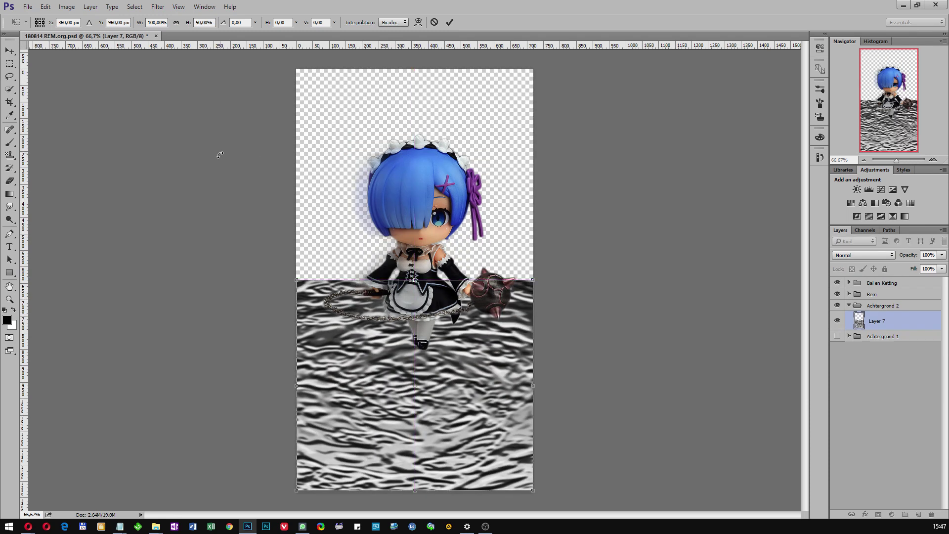
key(g)
key(Return)
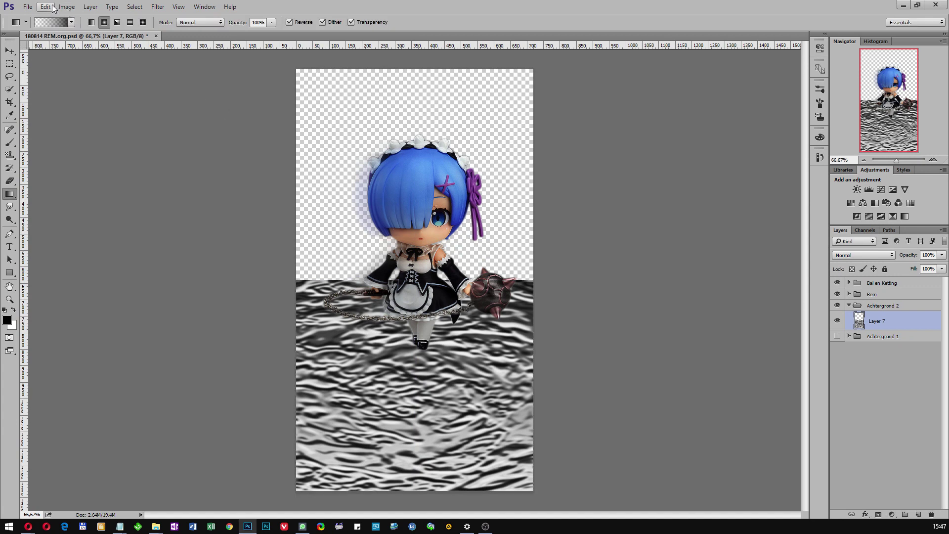
- Widen the texture's bottom edge with a Perspective transform into a receding floor
click(46, 7)
mouse_move(61, 209)
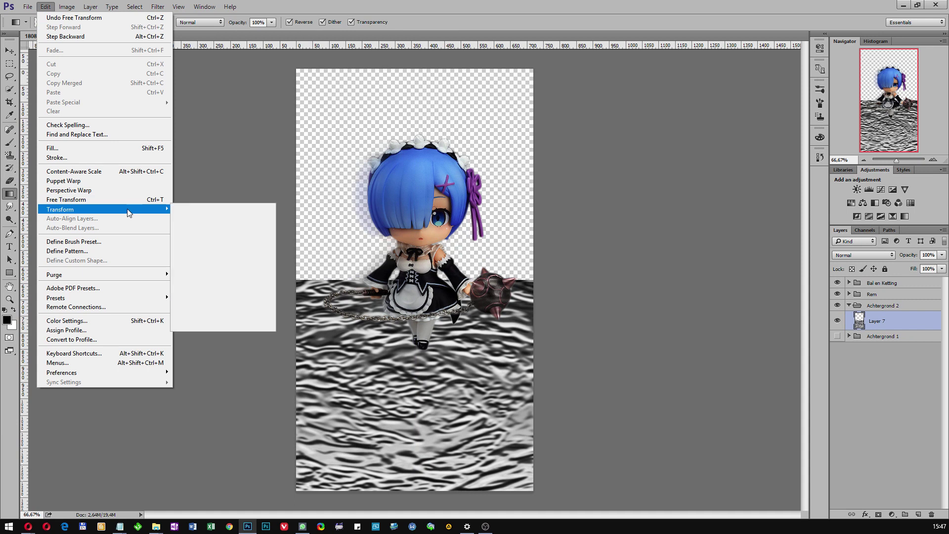
click(218, 260)
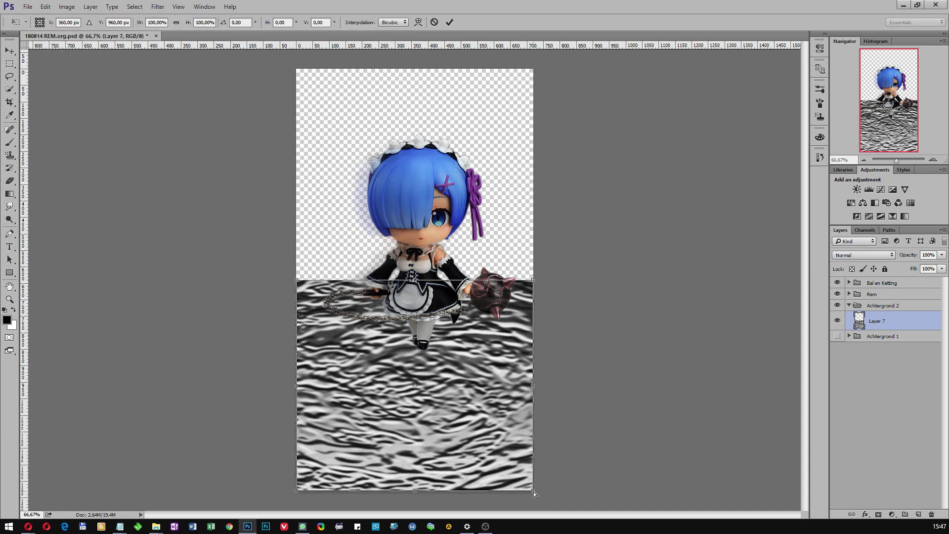
drag(533, 492, 656, 484)
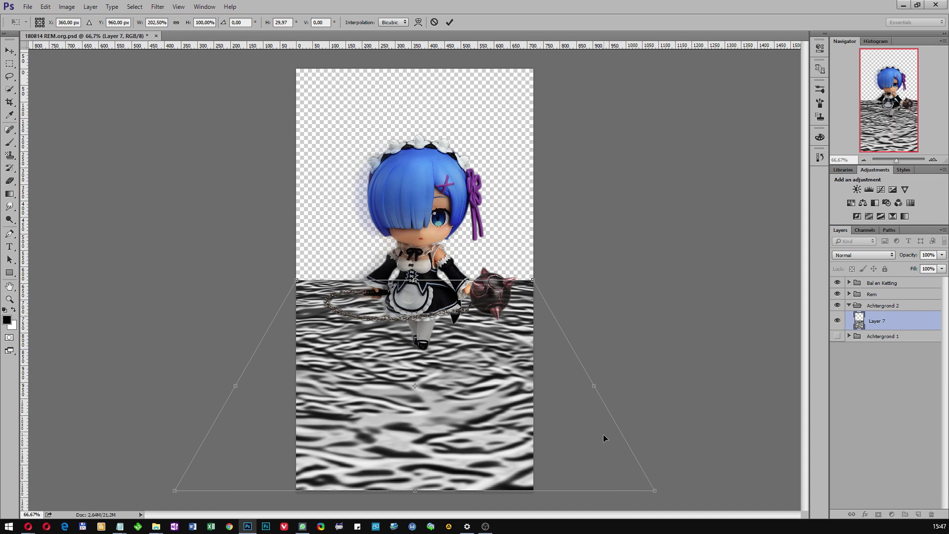
key(g)
key(Return)
- Duplicate Layer 7, flip the copy vertically, and move it into the upper half
right_click(883, 322)
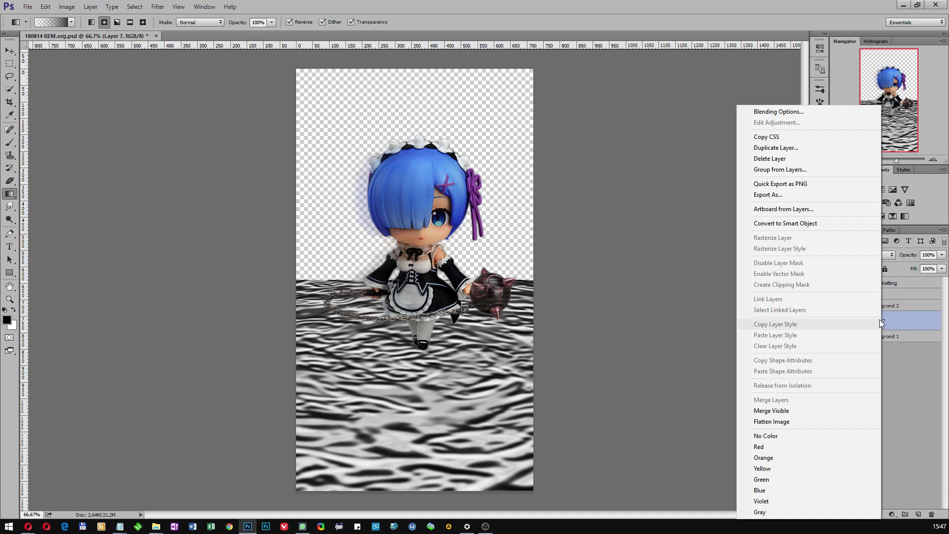
click(793, 149)
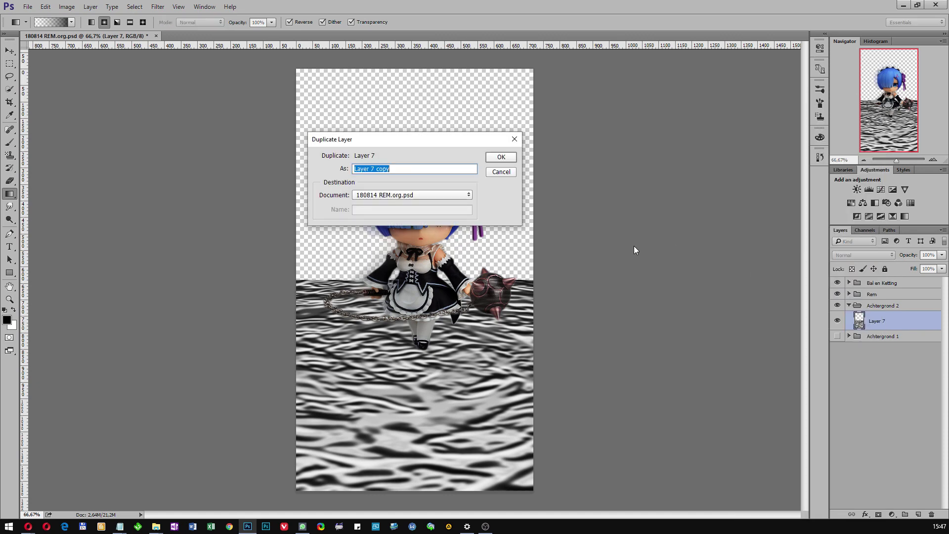
click(501, 158)
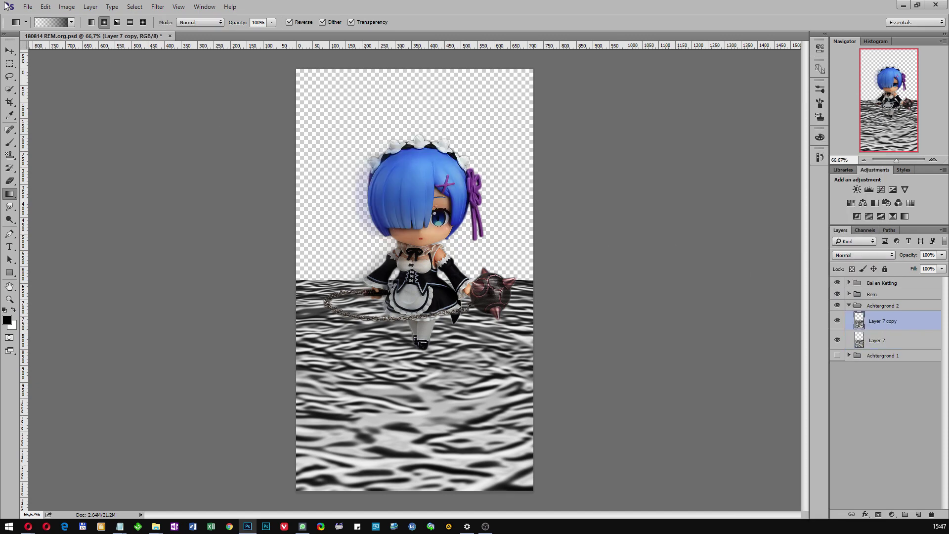
click(46, 8)
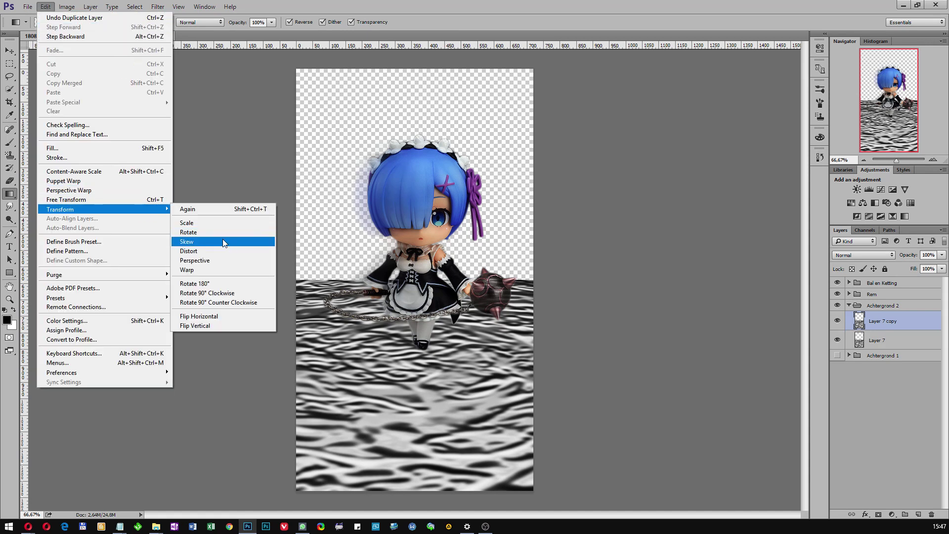
mouse_move(60, 209)
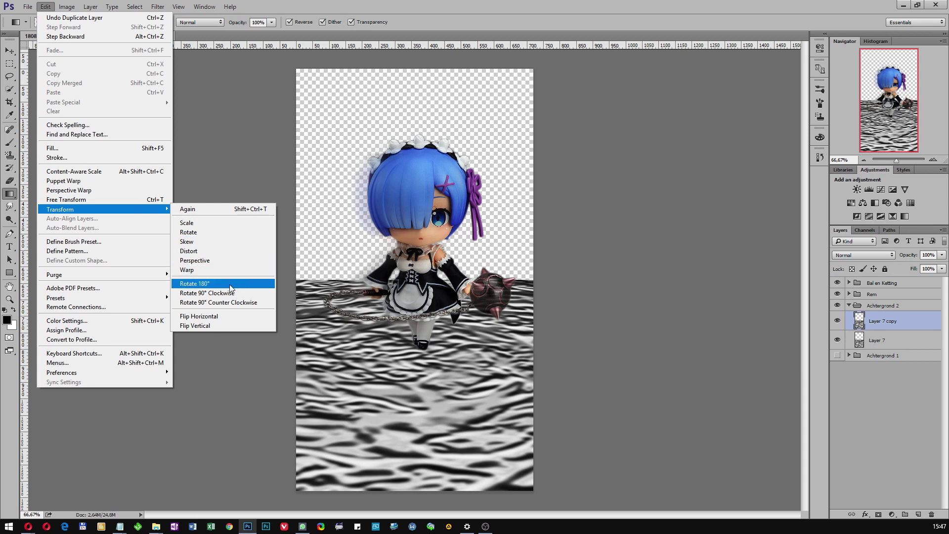
click(230, 286)
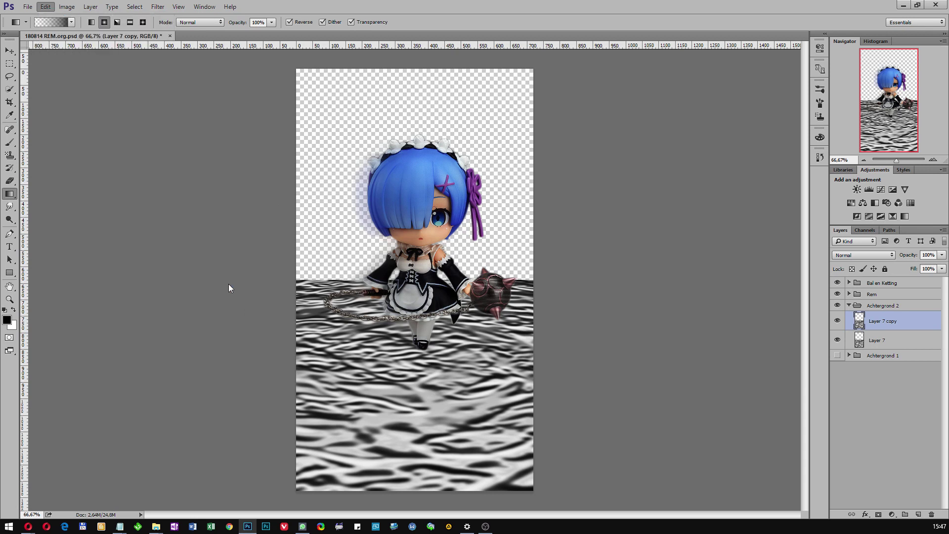
click(9, 50)
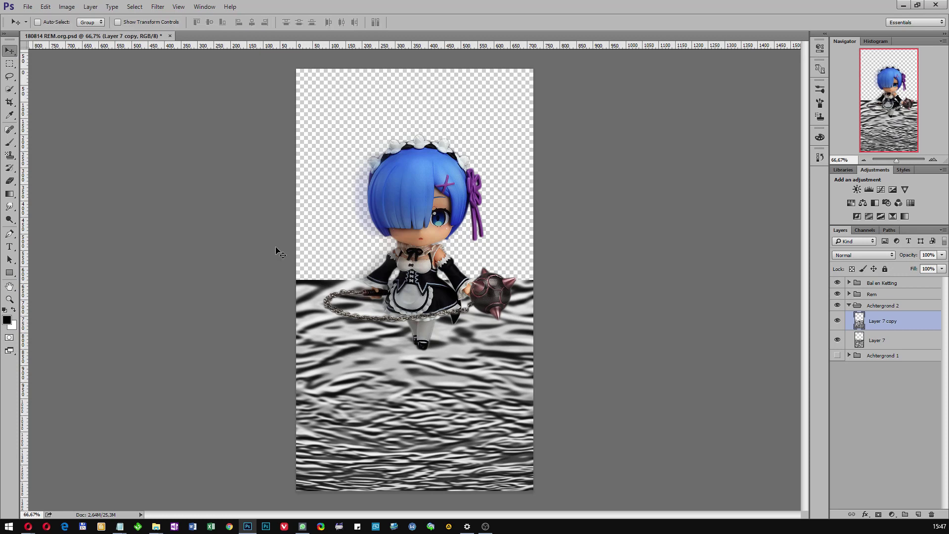
drag(455, 391, 460, 189)
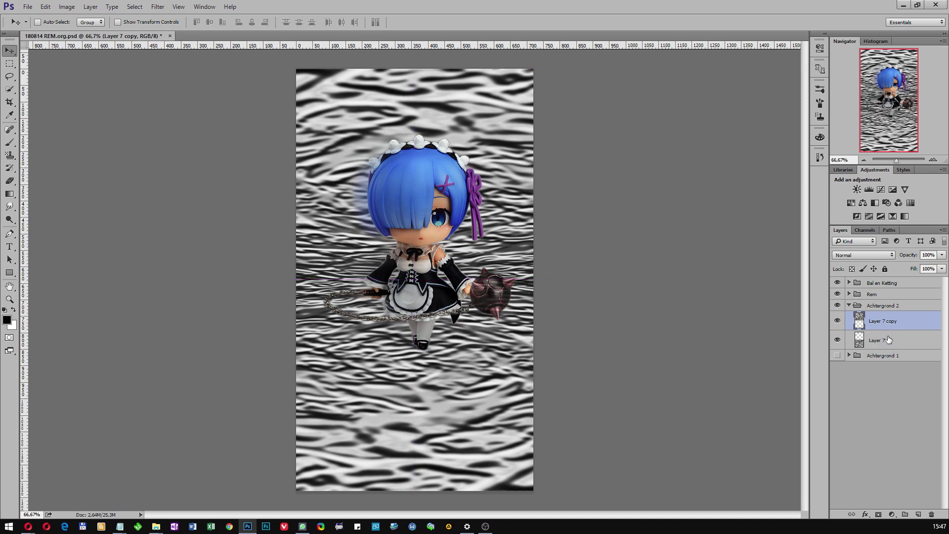
- Convert Layer 7 and Layer 7 copy together into one smart object
shift+click(886, 342)
right_click(886, 344)
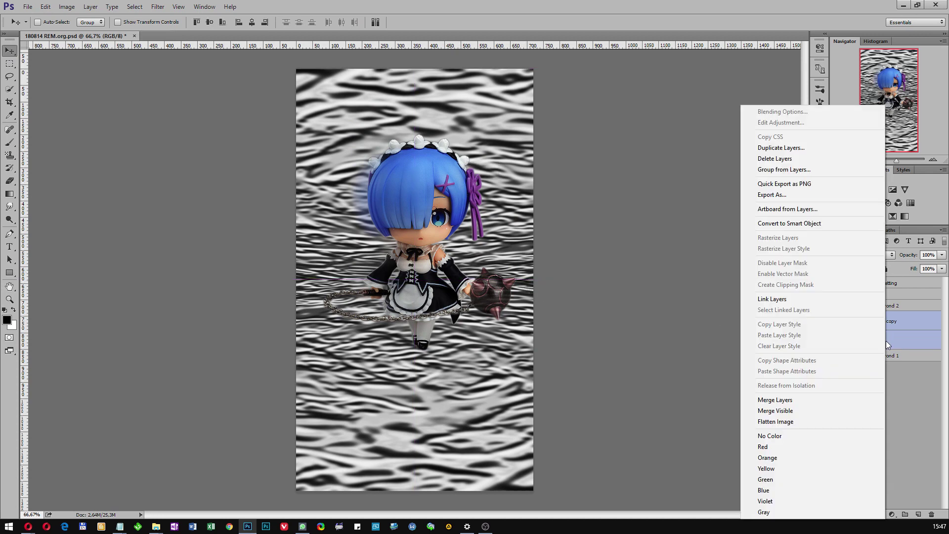
click(817, 225)
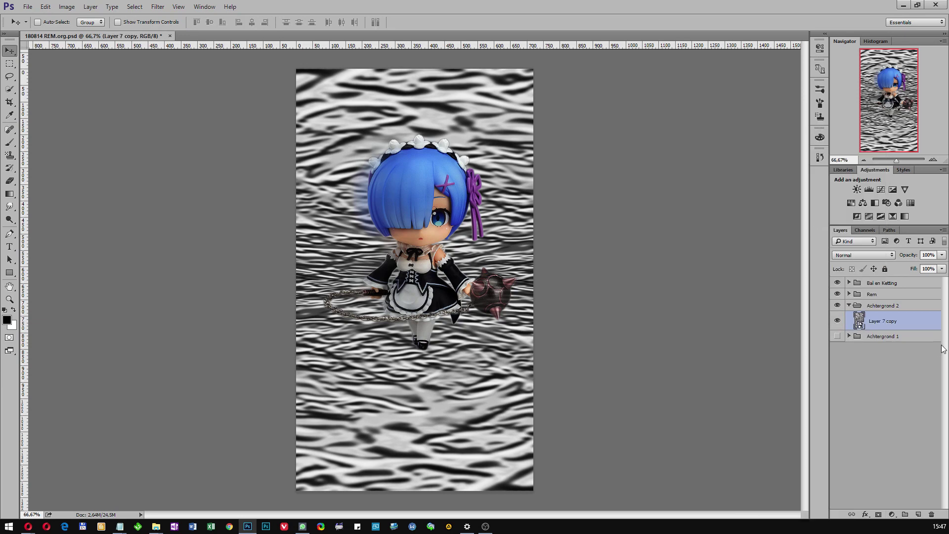
- Apply a roughly 17 px Tilt-Shift blur with the sharp band lowered to Rem's feet
click(156, 7)
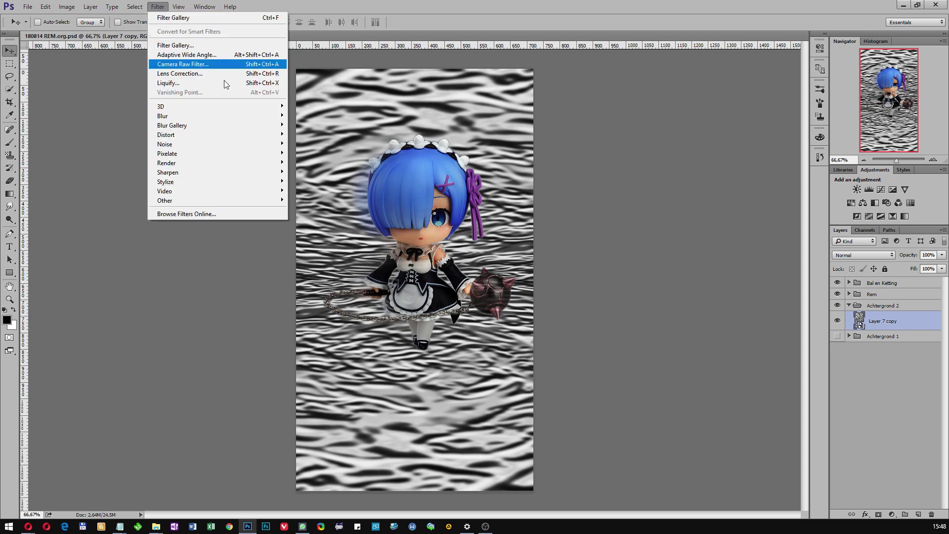
mouse_move(172, 125)
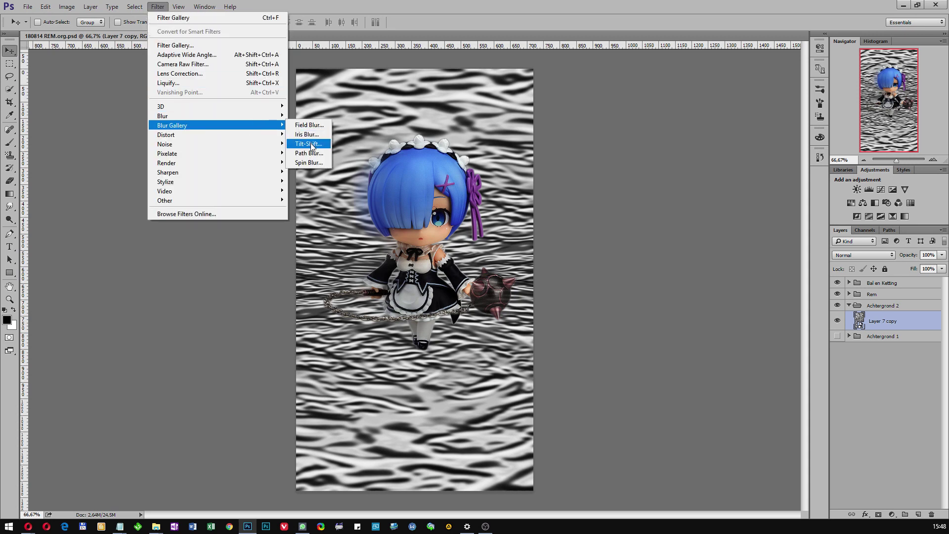
click(314, 142)
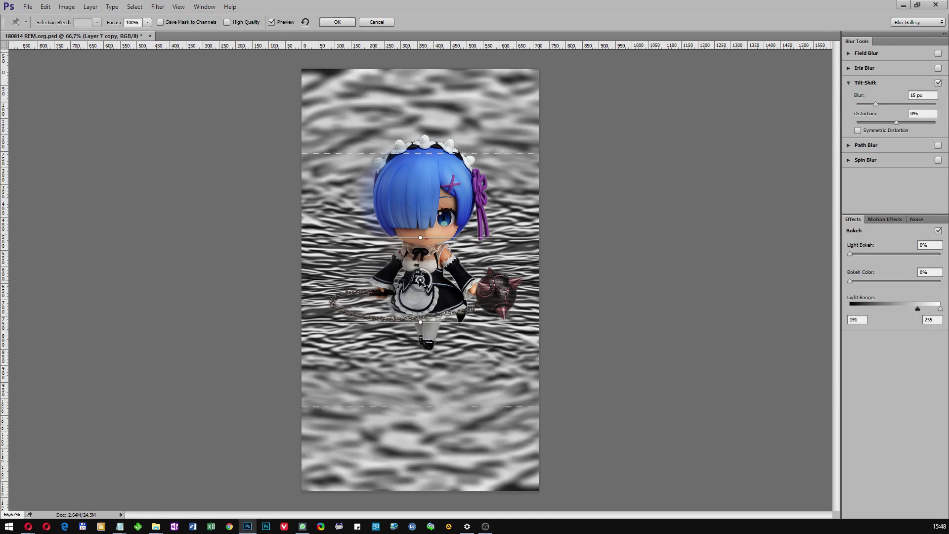
drag(426, 286, 424, 354)
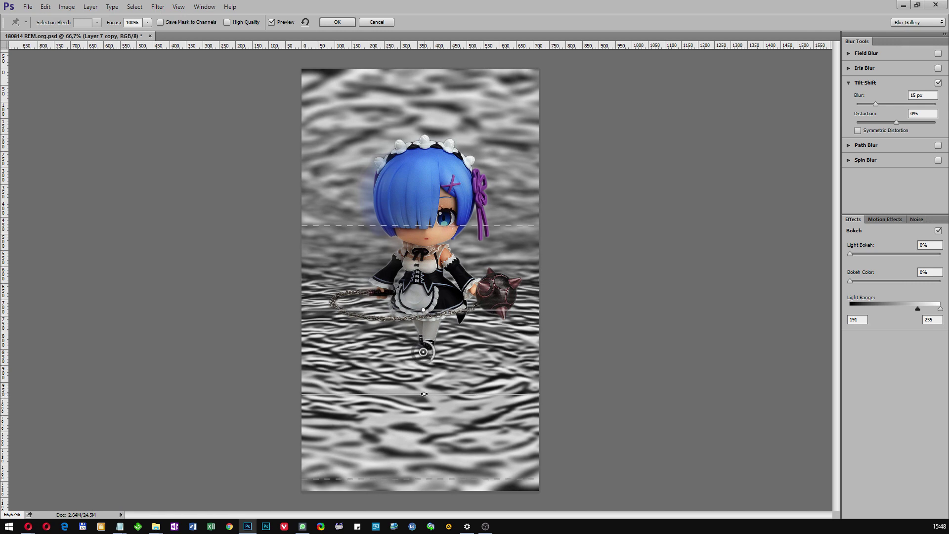
drag(446, 394, 436, 494)
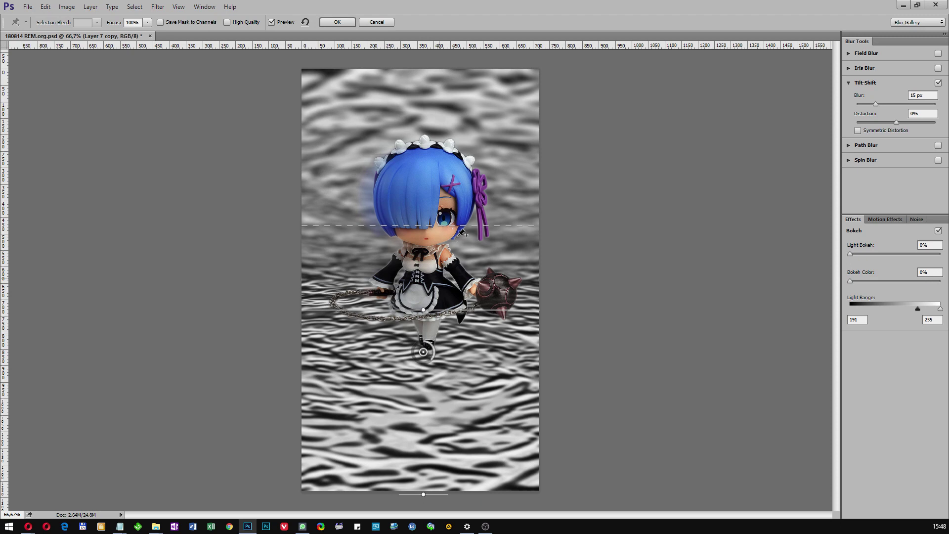
drag(454, 232, 452, 243)
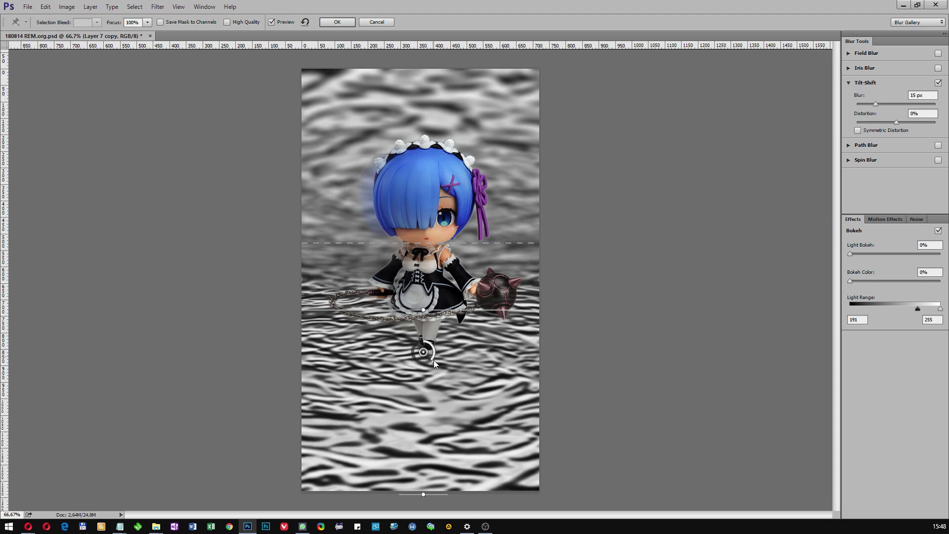
drag(431, 362, 429, 363)
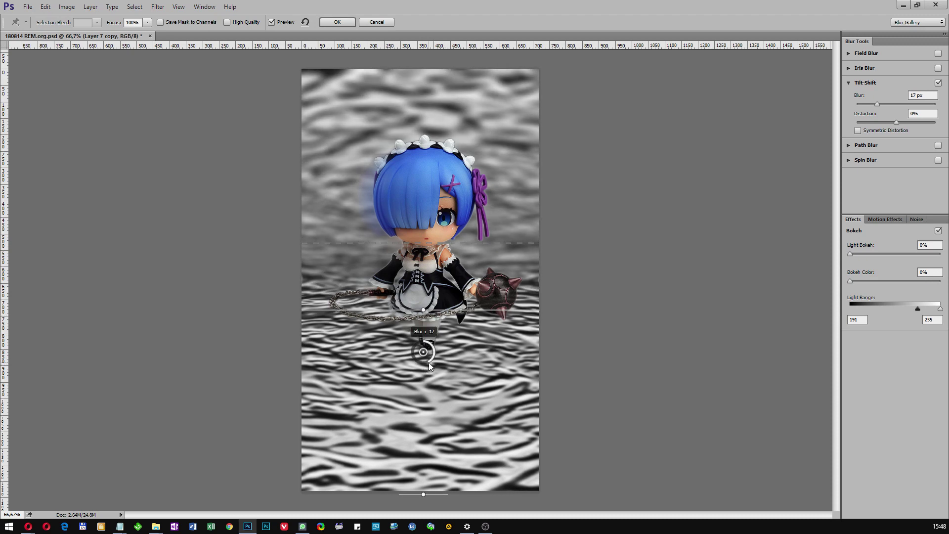
click(342, 22)
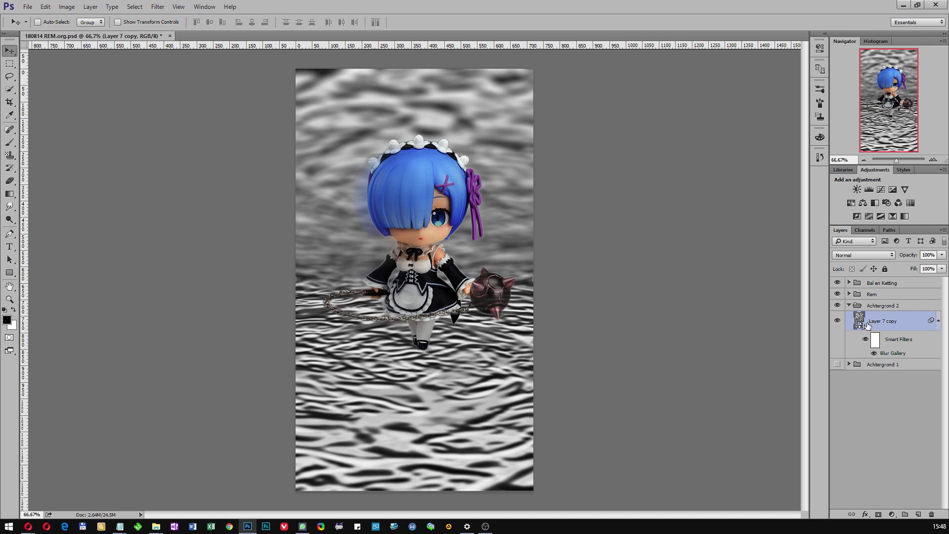
- Add a colorized Hue/Saturation layer (hue 207, saturation 45, lightness +10) clipped to the water
click(892, 515)
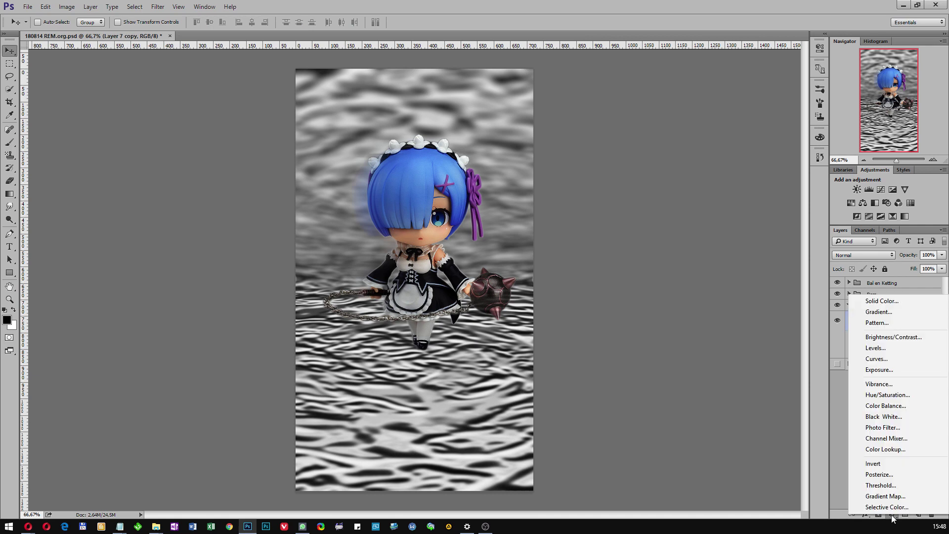
click(870, 397)
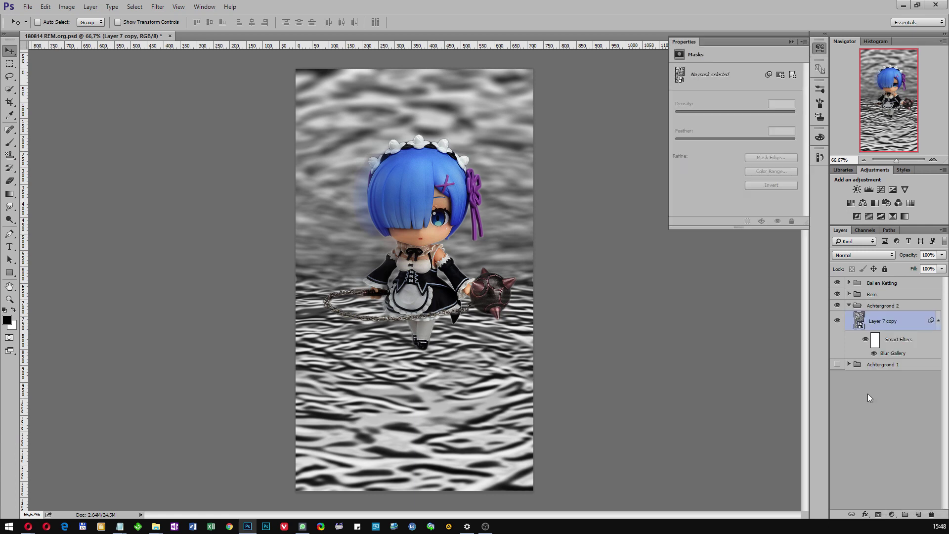
click(722, 164)
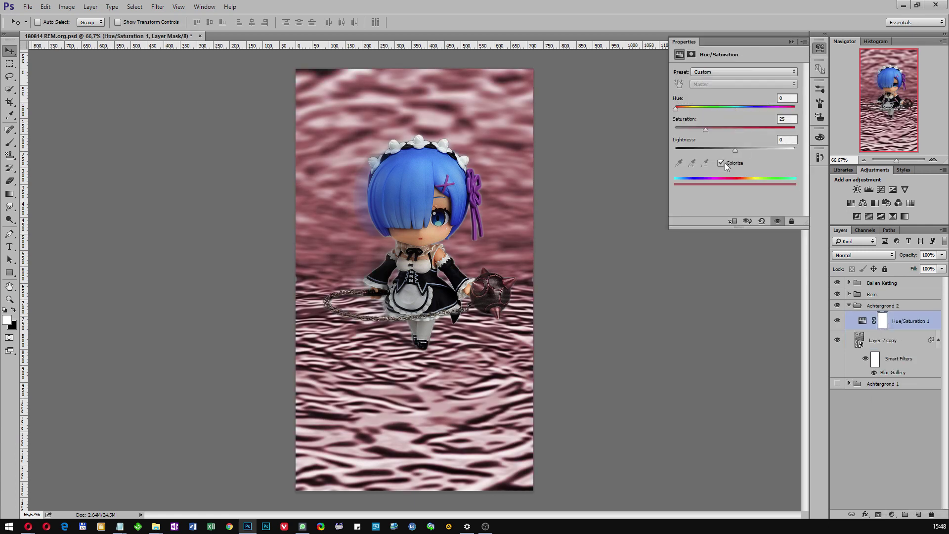
drag(678, 110, 755, 108)
mouse_move(712, 131)
mouse_down()
mouse_move(753, 129)
mouse_move(730, 132)
mouse_move(721, 155)
mouse_move(746, 152)
mouse_up()
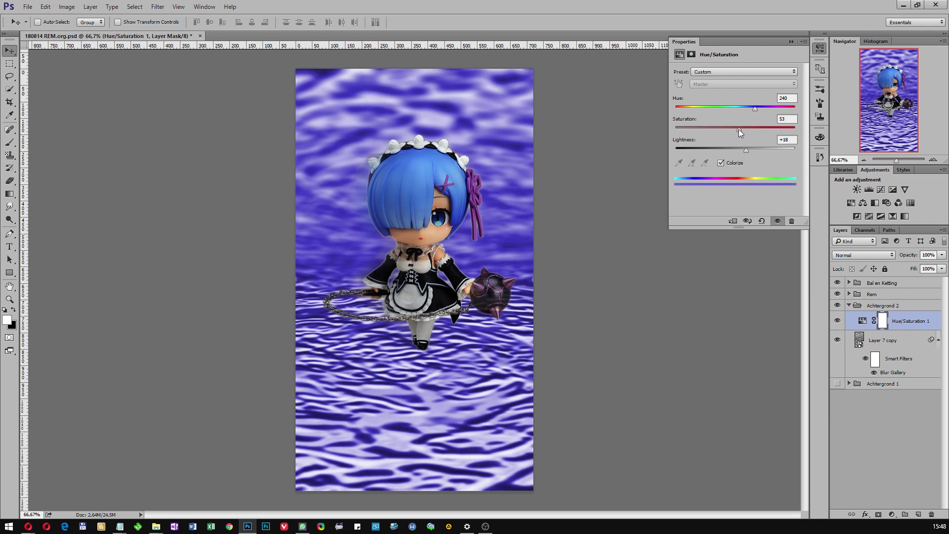
drag(755, 110, 744, 109)
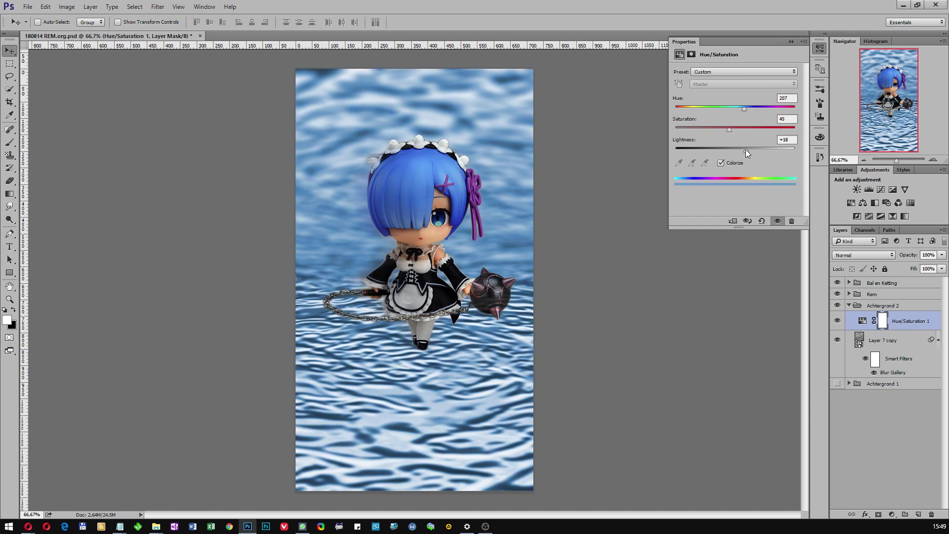
drag(745, 150, 743, 149)
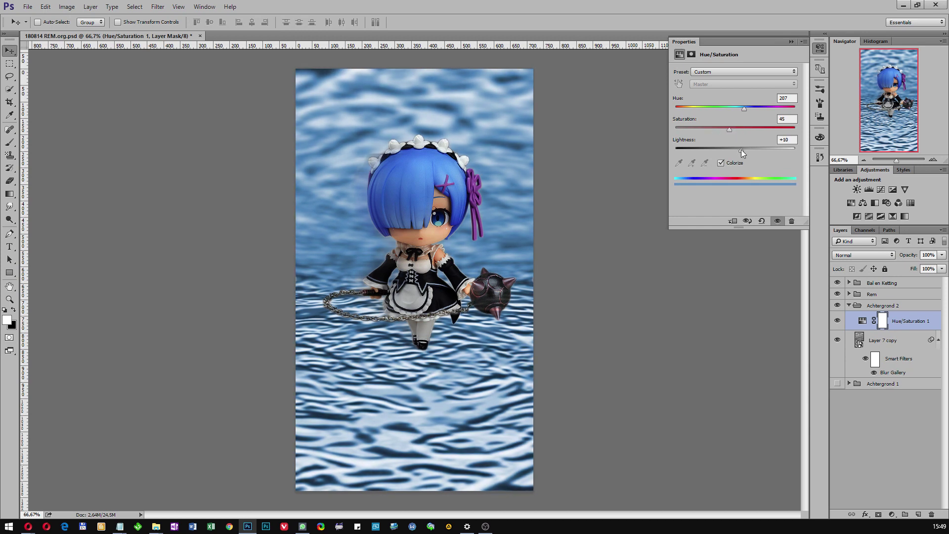
click(734, 222)
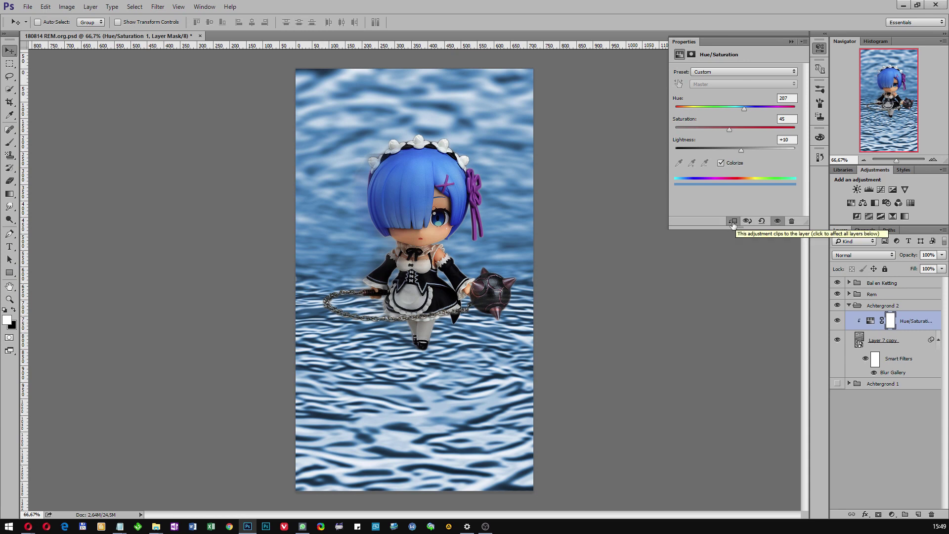
- Add a Color Balance layer clipped to the water, shifting midtones toward red and blue
click(892, 515)
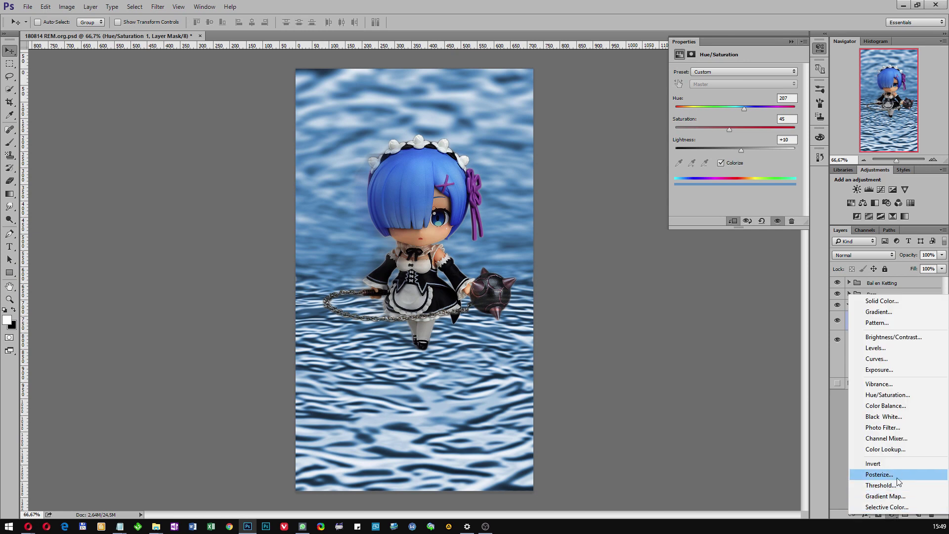
click(886, 406)
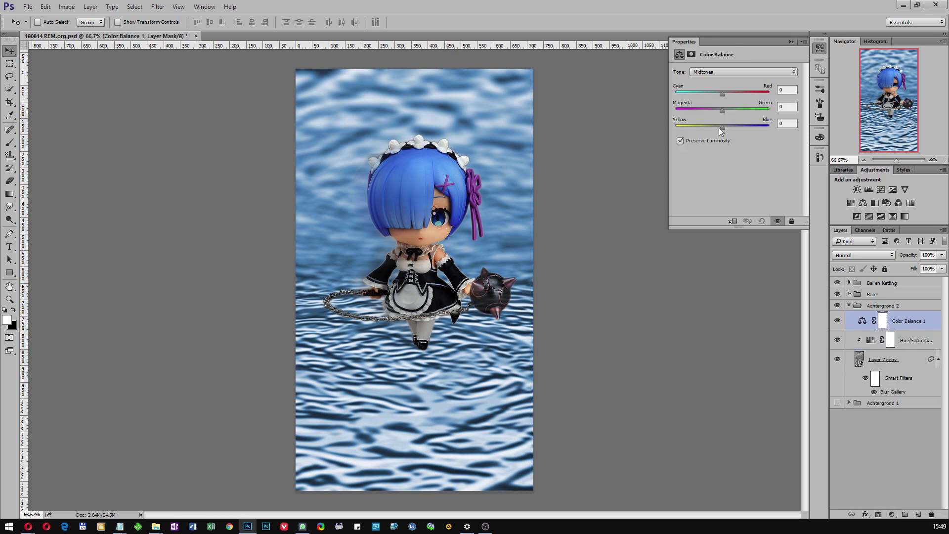
drag(723, 93, 730, 113)
drag(722, 127, 729, 128)
click(733, 222)
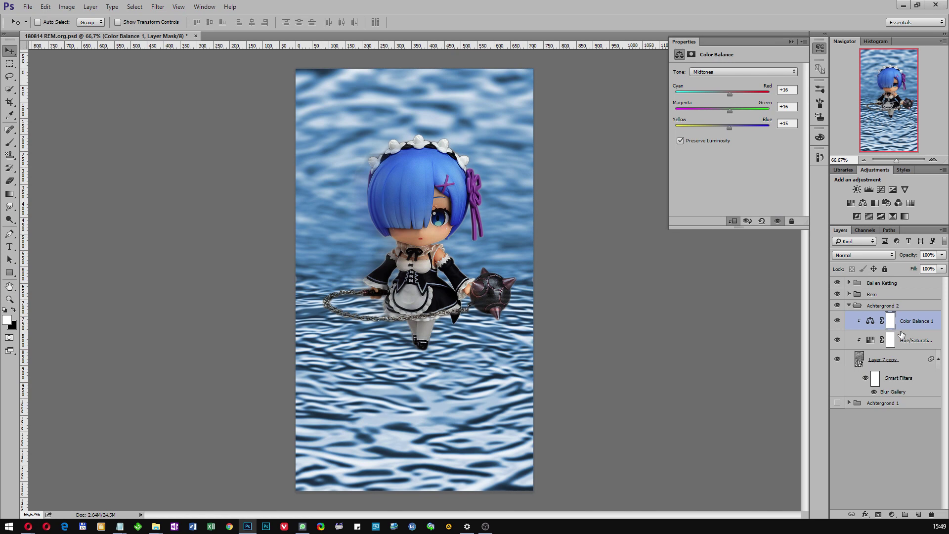
- Group the water layer and its two adjustments as '1', then add empty Layer 7
shift+click(919, 370)
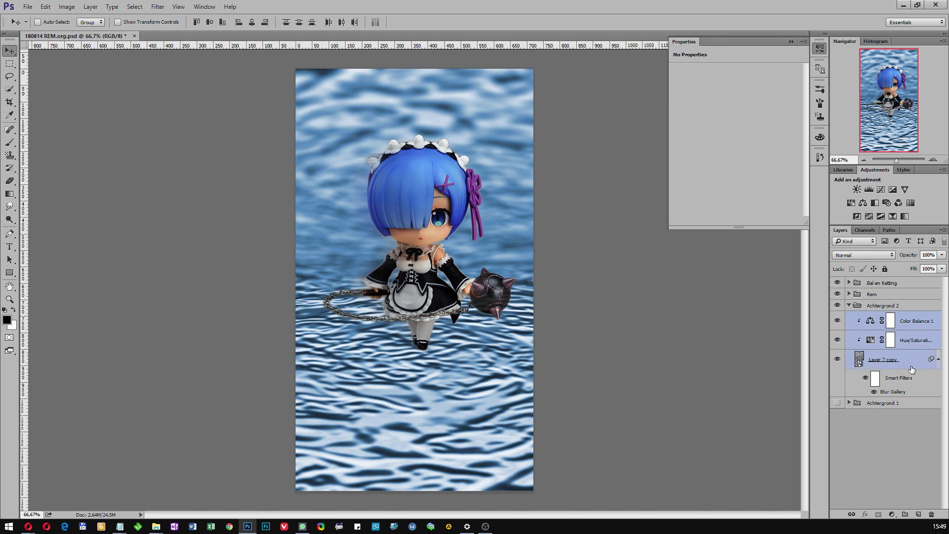
right_click(918, 370)
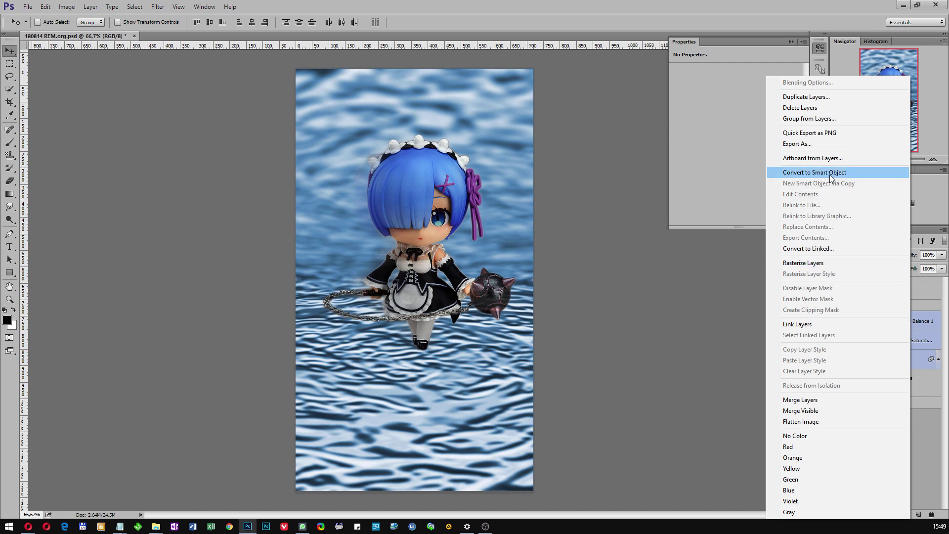
click(817, 121)
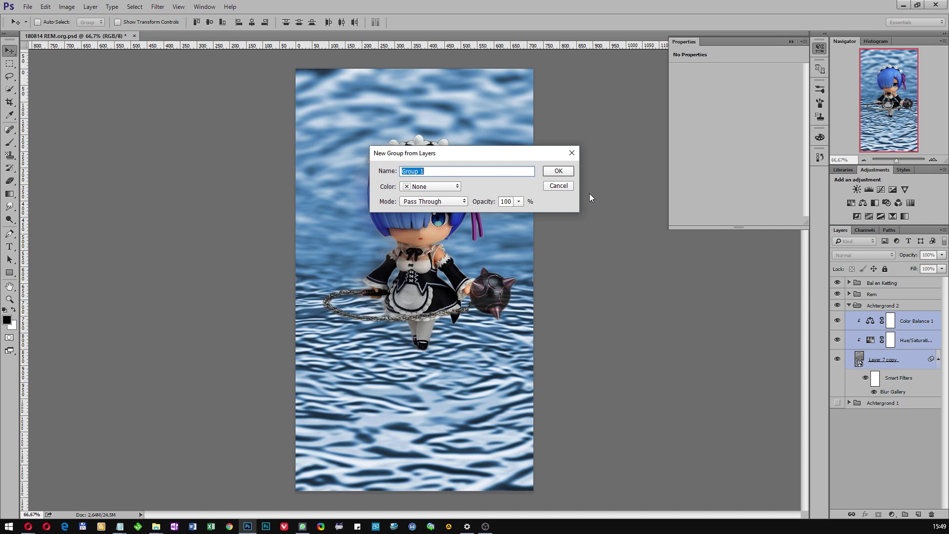
text(1)
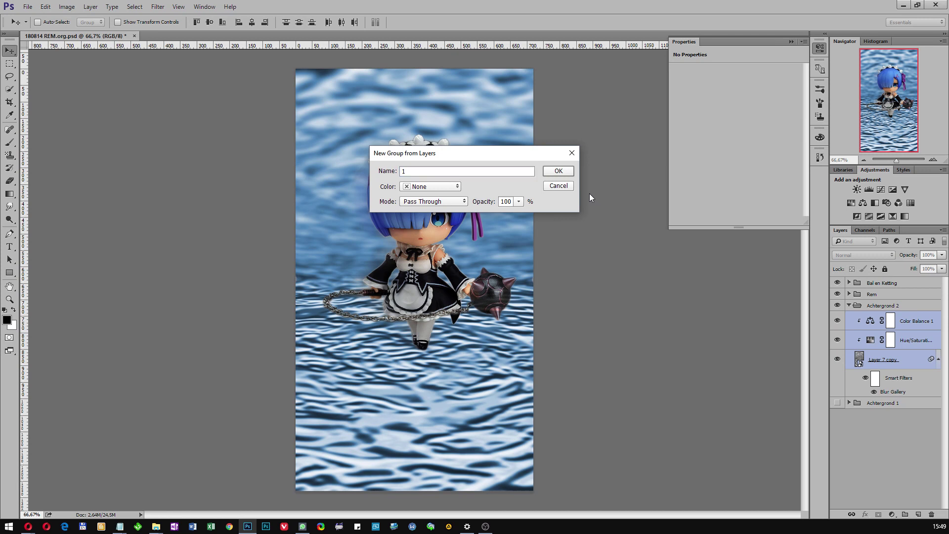
key(Return)
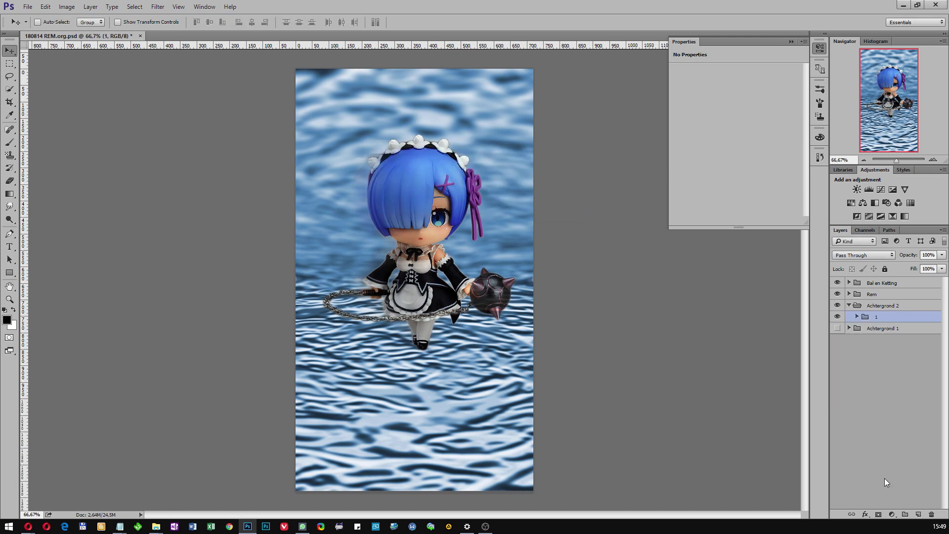
click(919, 515)
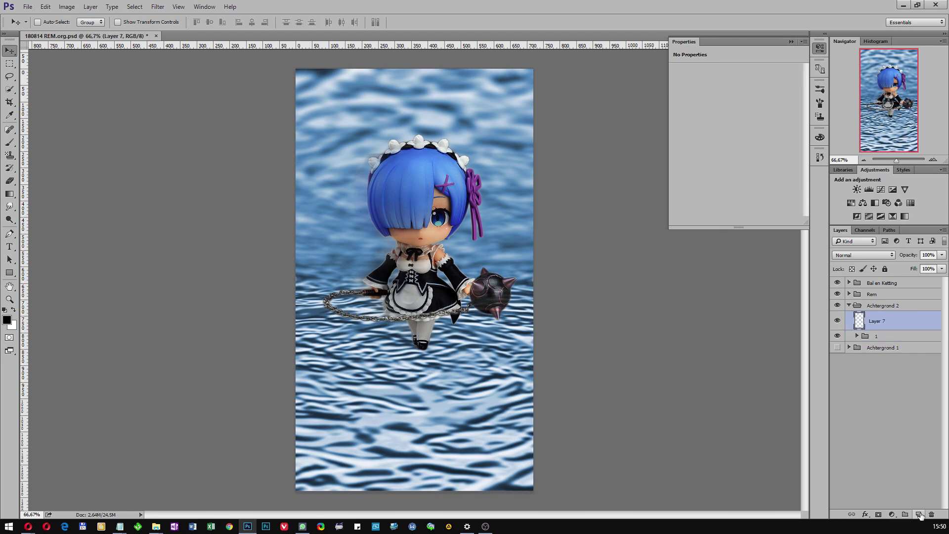
- Add another empty layer, choose the Brush tool, and make white the painting colour
click(919, 515)
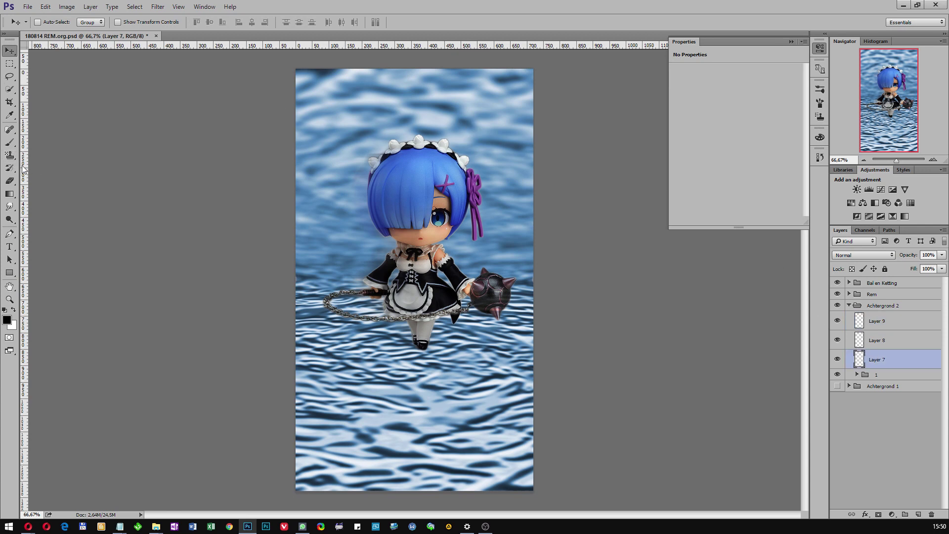
click(11, 147)
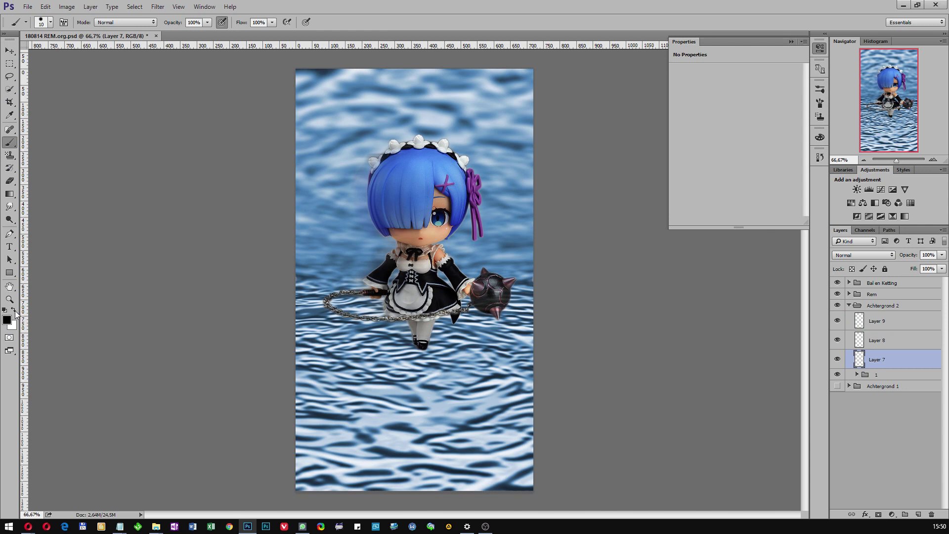
click(14, 311)
- Save the current 10 px brush as a new preset named 'Stippen'
click(820, 90)
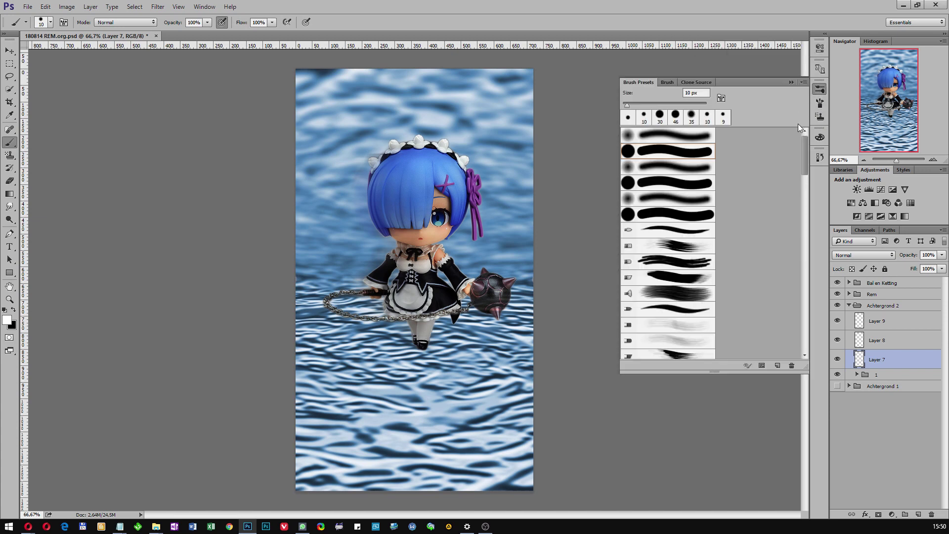
drag(802, 151, 814, 334)
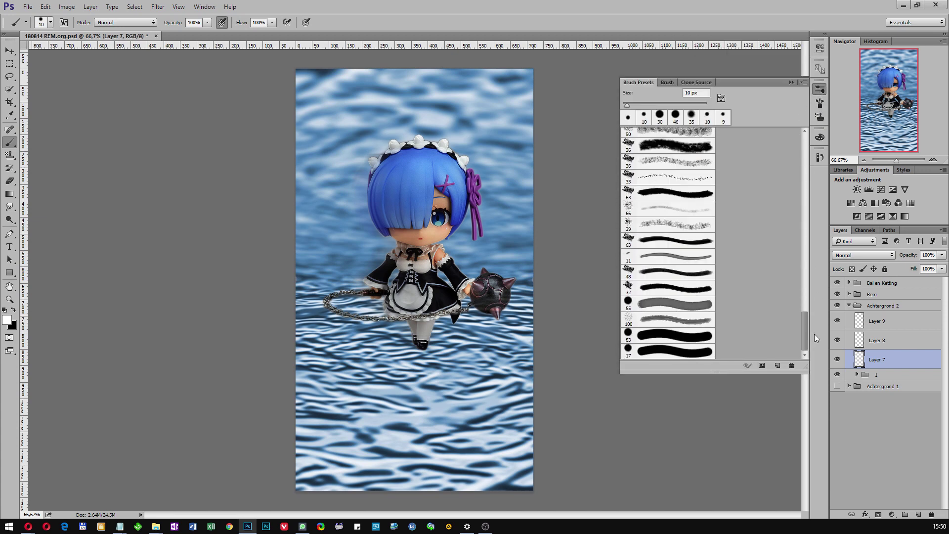
click(778, 366)
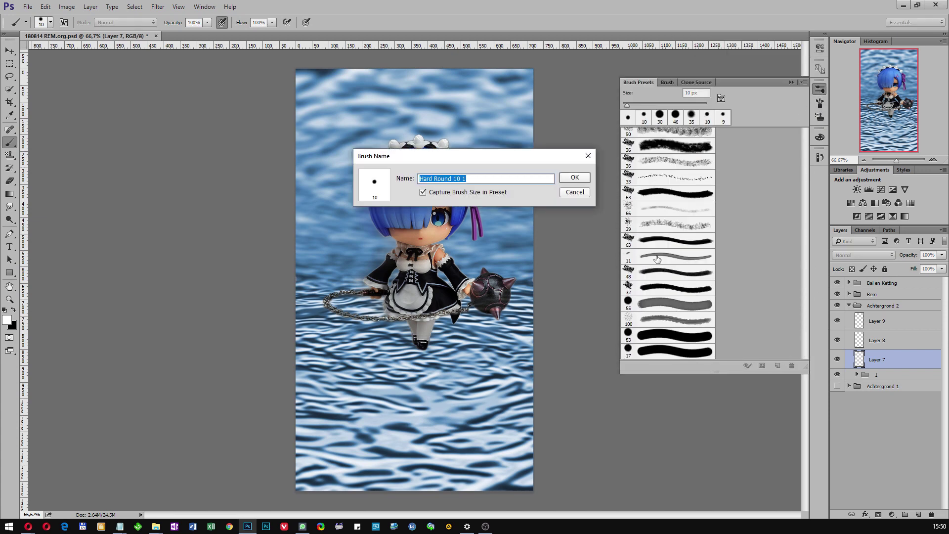
text(Stipp)
key(BackSpace)
key(BackSpace)
key(BackSpace)
key(Return)
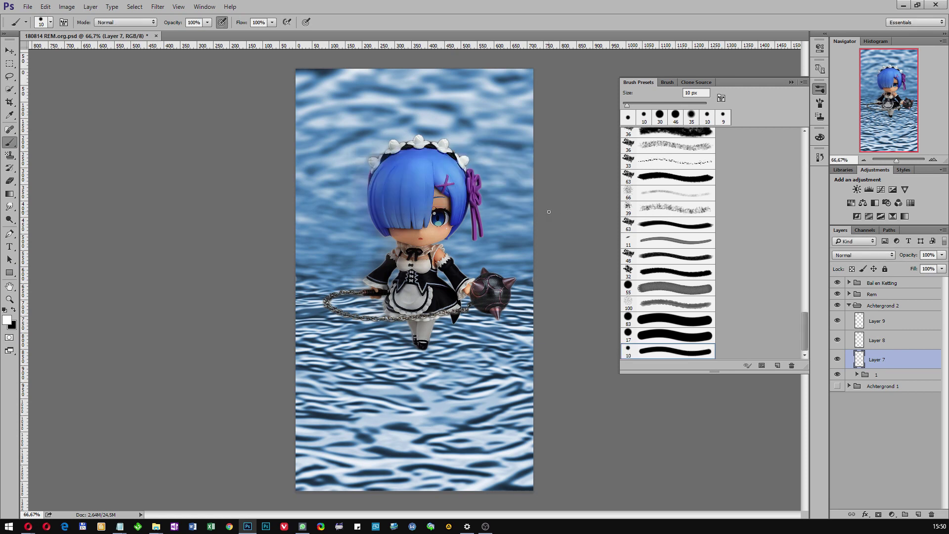
- Set brush spacing to 1000% and enable strong Scattering with several dots per stamp
click(671, 82)
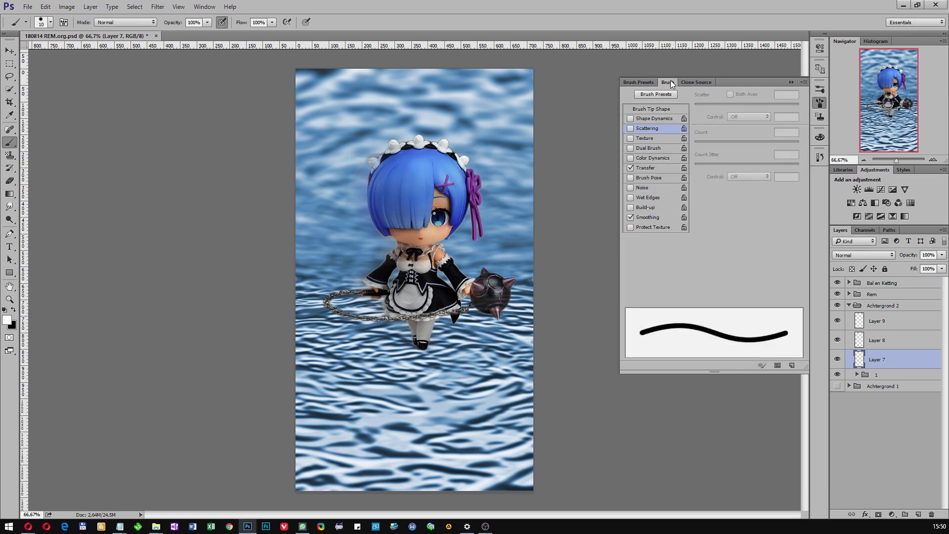
click(644, 109)
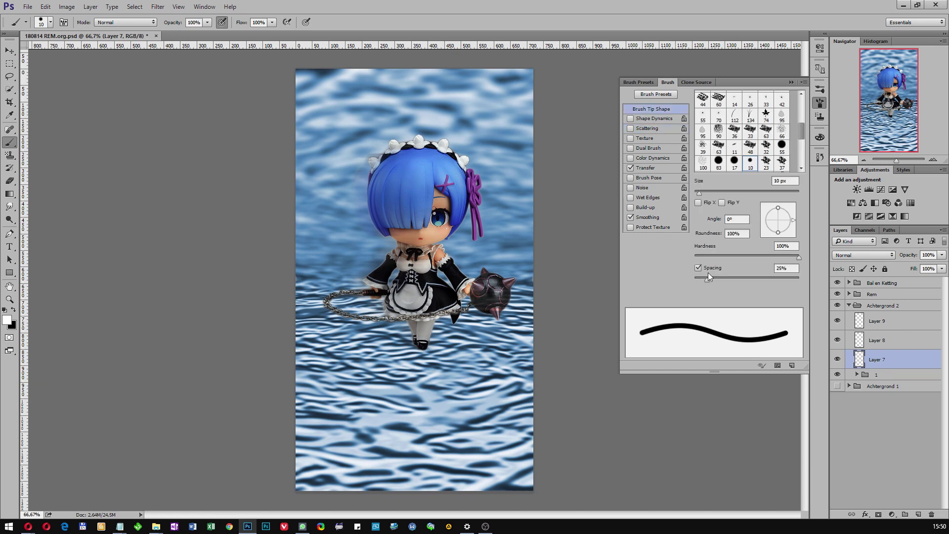
drag(708, 280, 790, 273)
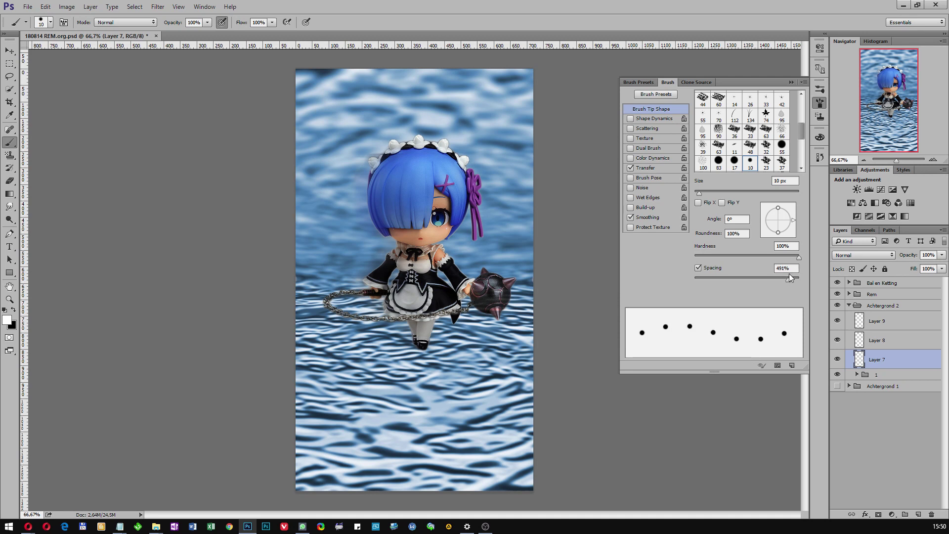
drag(790, 273, 801, 281)
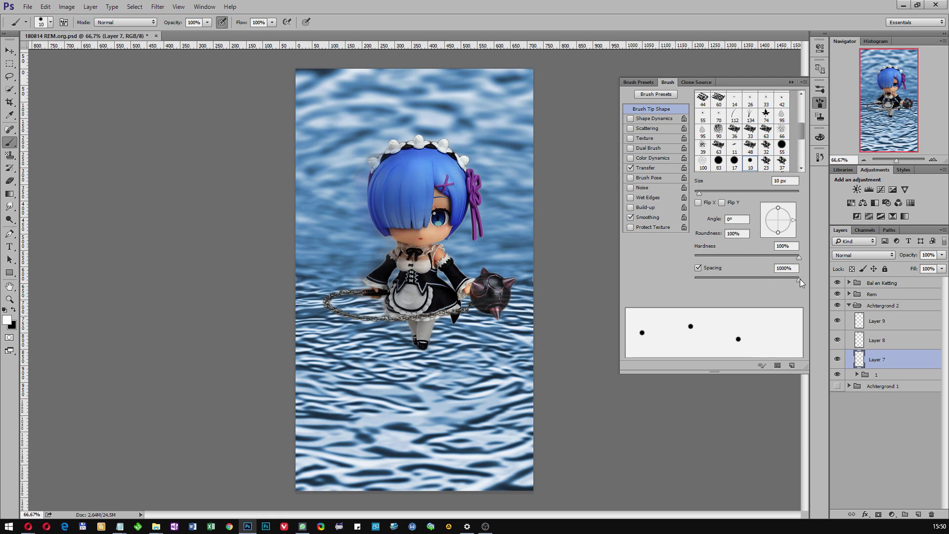
click(647, 130)
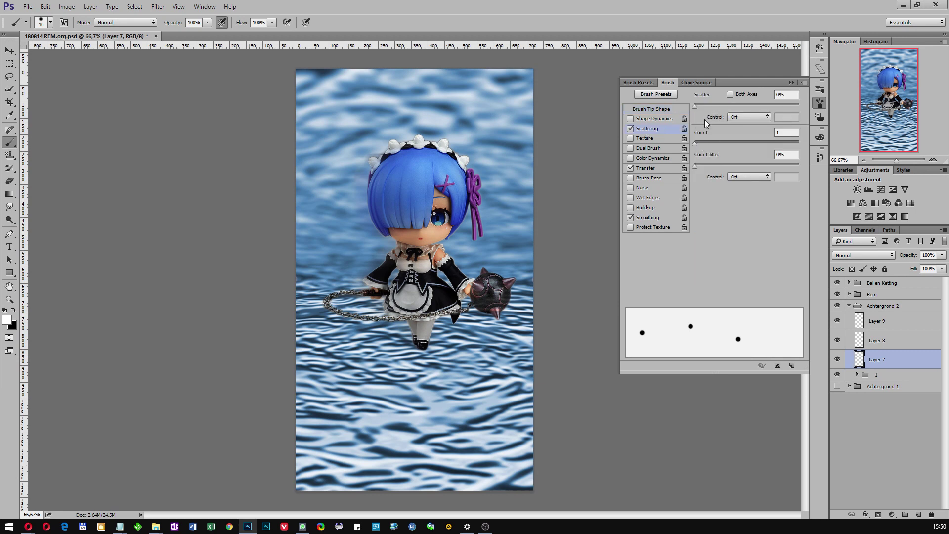
drag(698, 106, 770, 110)
drag(695, 143, 737, 143)
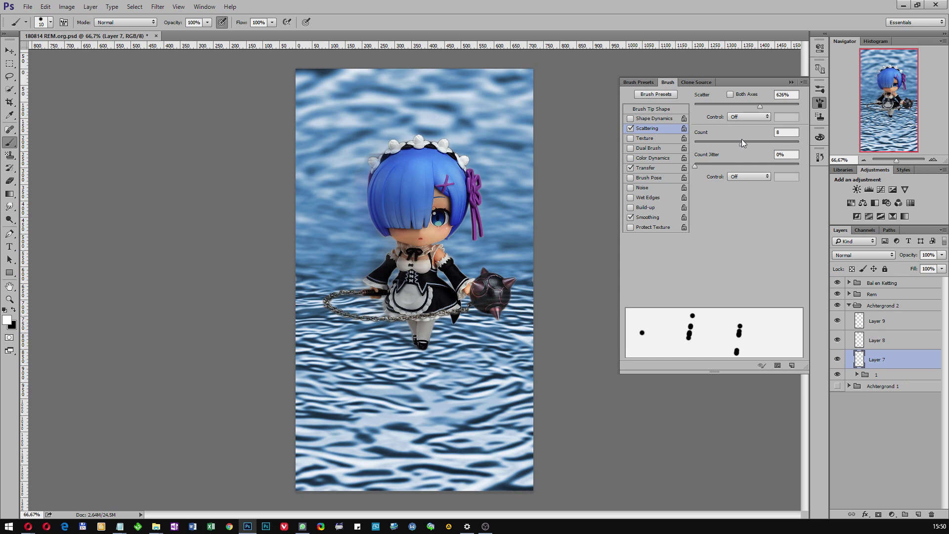
- Enlarge the round brush tip to 48 px
click(656, 109)
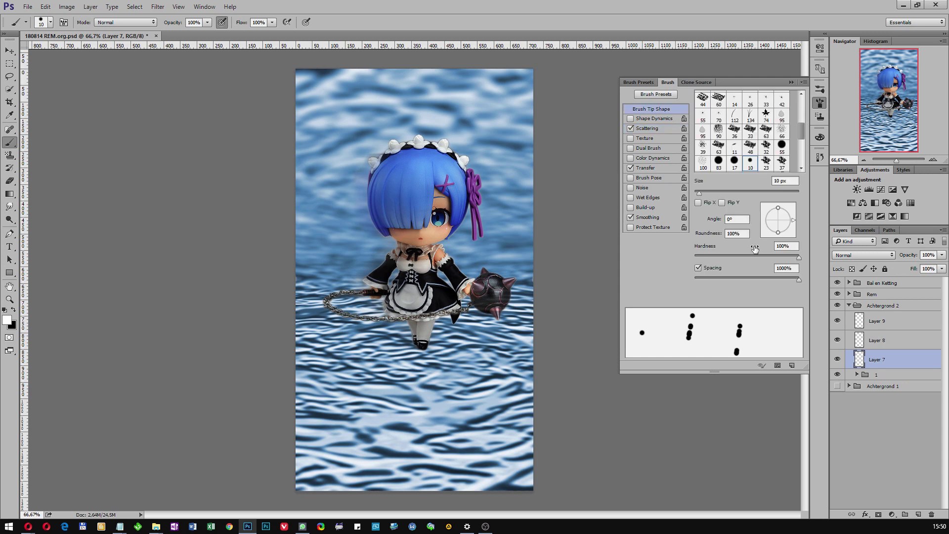
drag(705, 194, 709, 202)
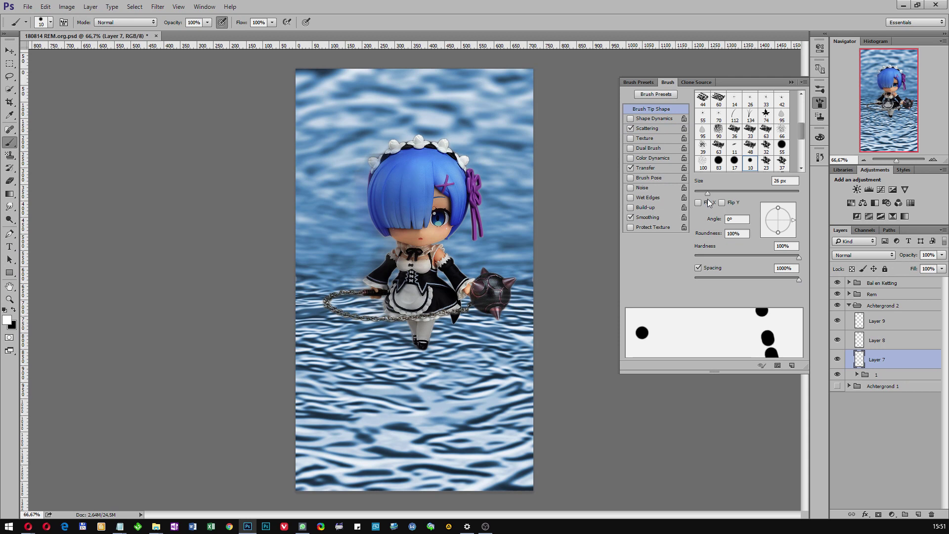
scroll(741, 148, down, 4)
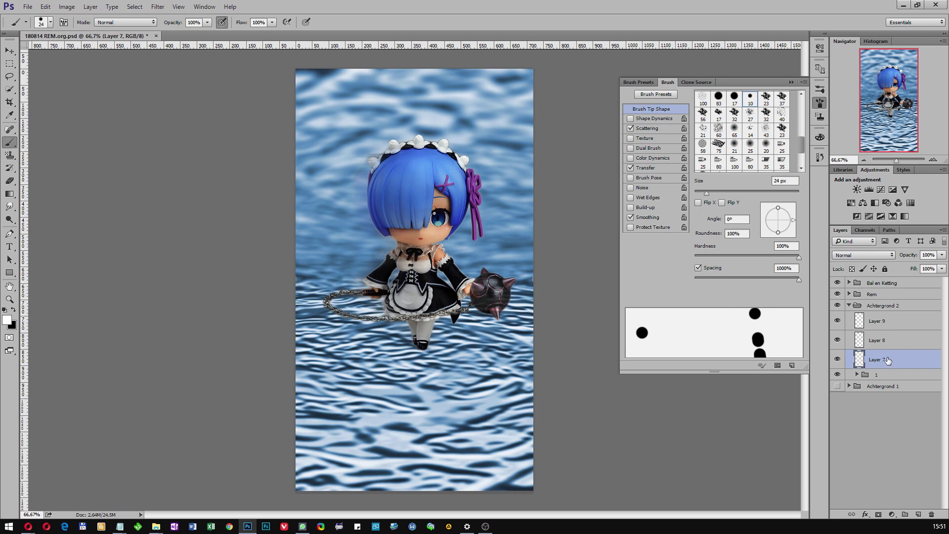
click(51, 23)
drag(62, 55, 69, 52)
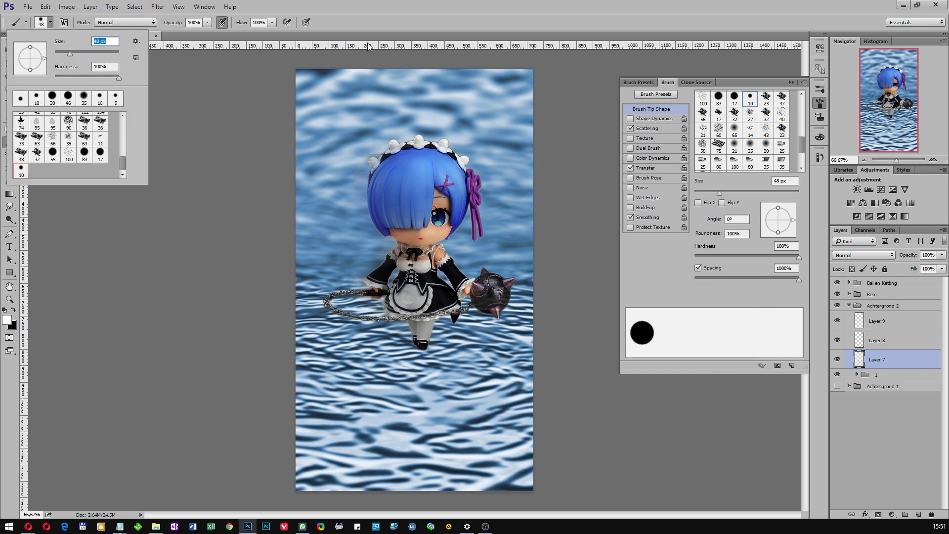
click(385, 25)
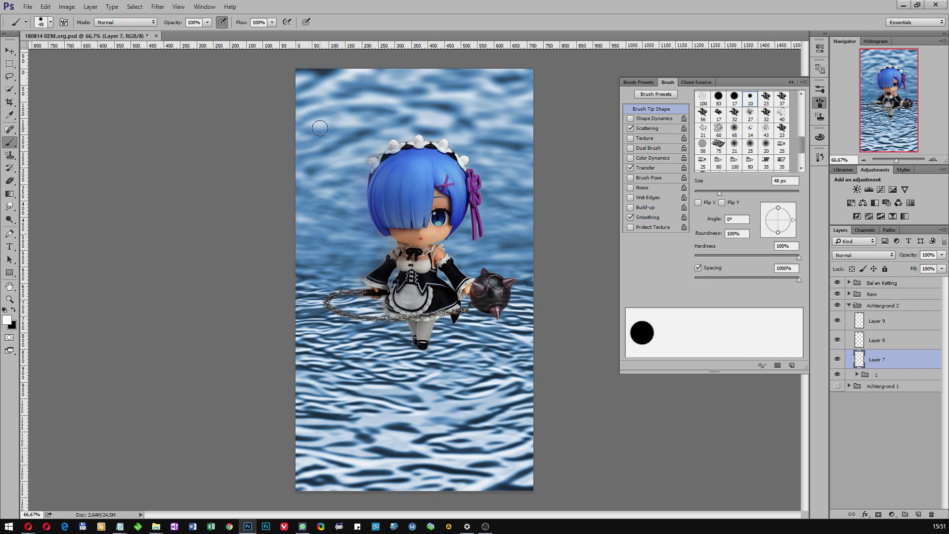
- Undo a test stroke and set the brush to 35 px with wider scatter
drag(308, 122, 361, 171)
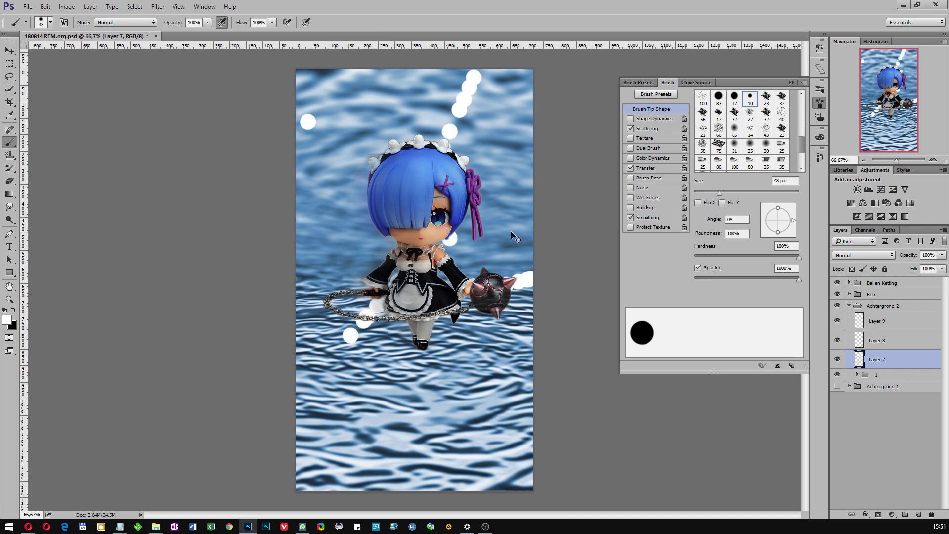
key(ctrl+z)
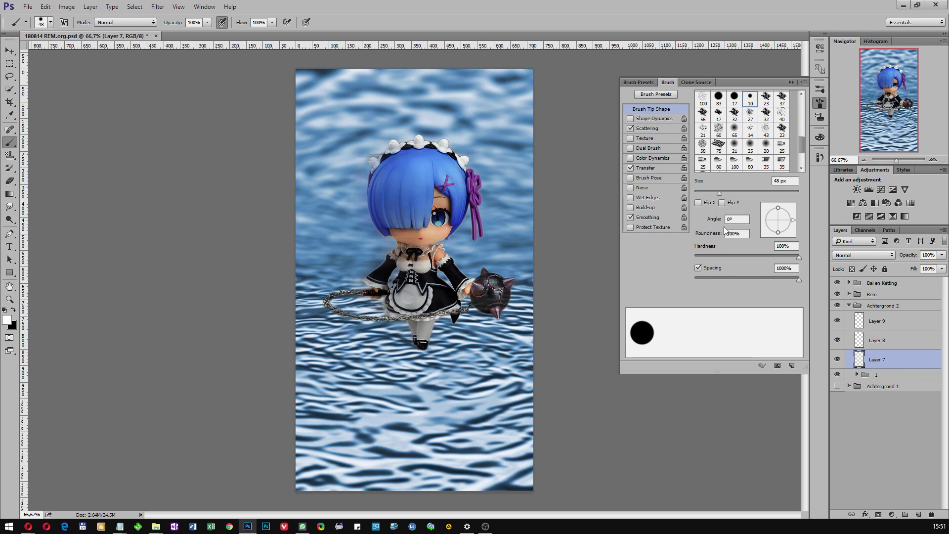
drag(720, 198, 713, 192)
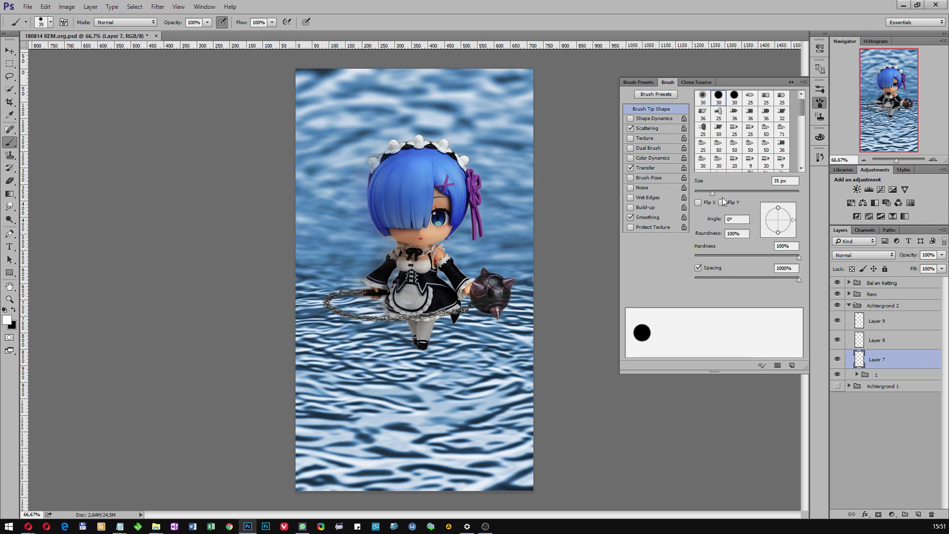
drag(797, 283, 770, 280)
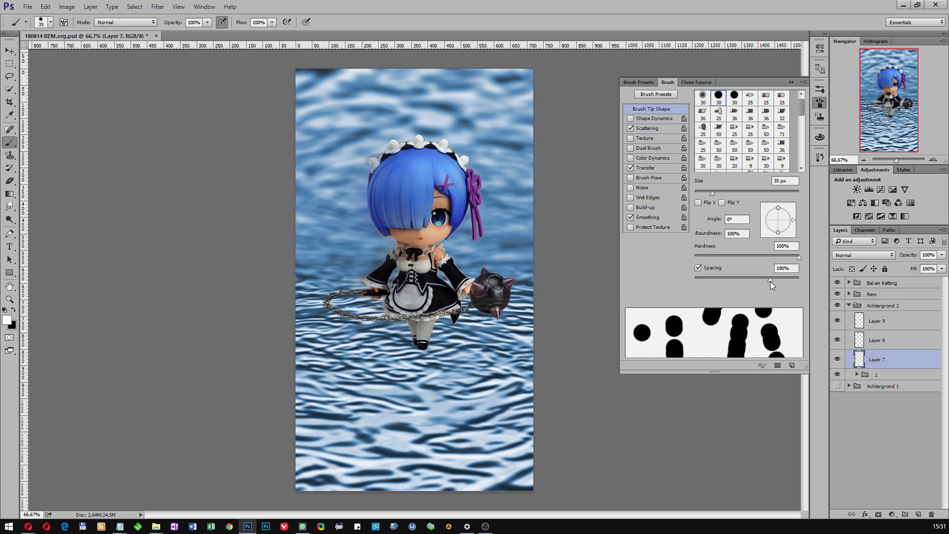
click(647, 130)
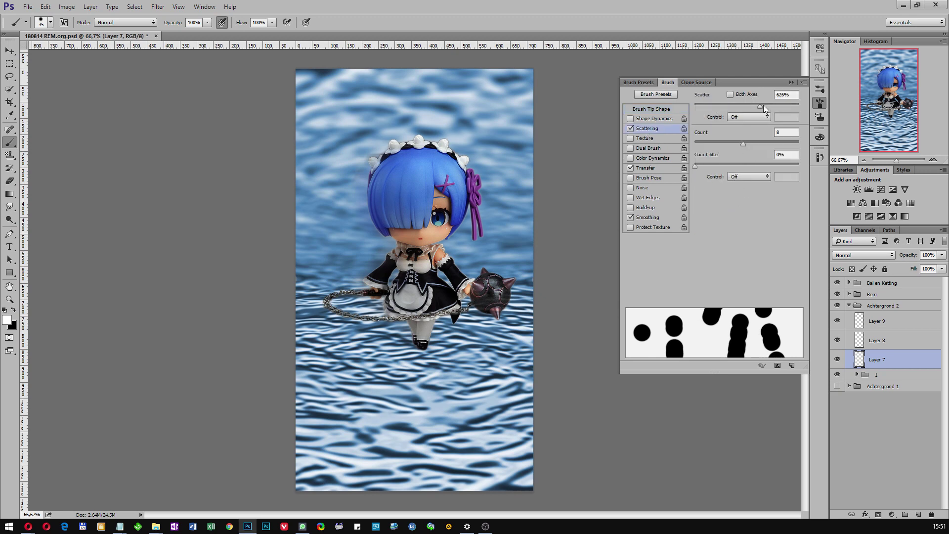
mouse_move(764, 105)
mouse_down()
mouse_move(743, 106)
mouse_move(798, 107)
mouse_up()
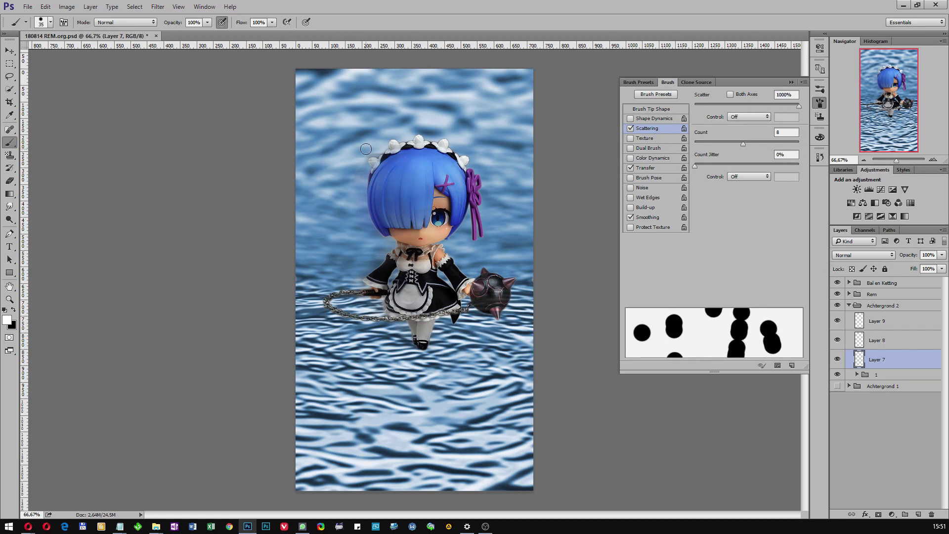
- Lower the dot count to 2 and paint sparse white bokeh dots on Layer 7
drag(366, 149, 415, 294)
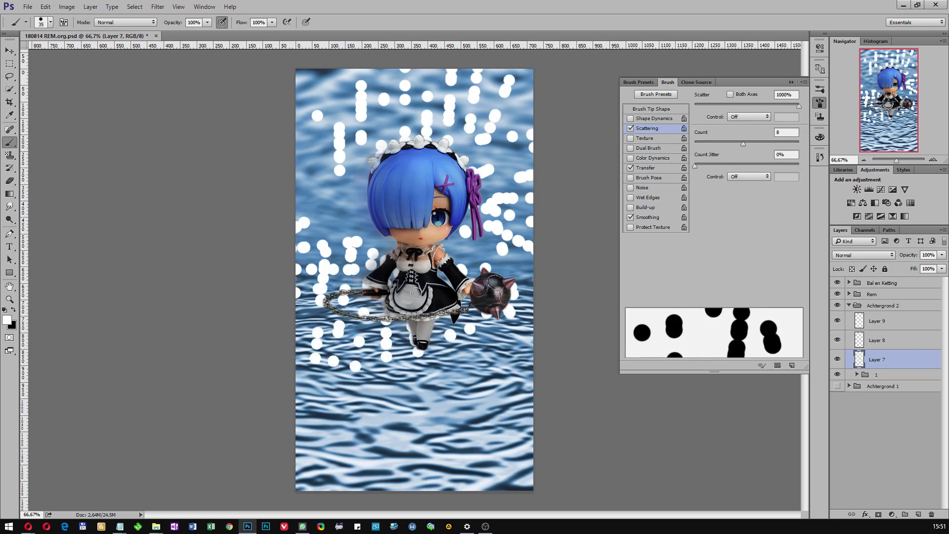
key(ctrl+z)
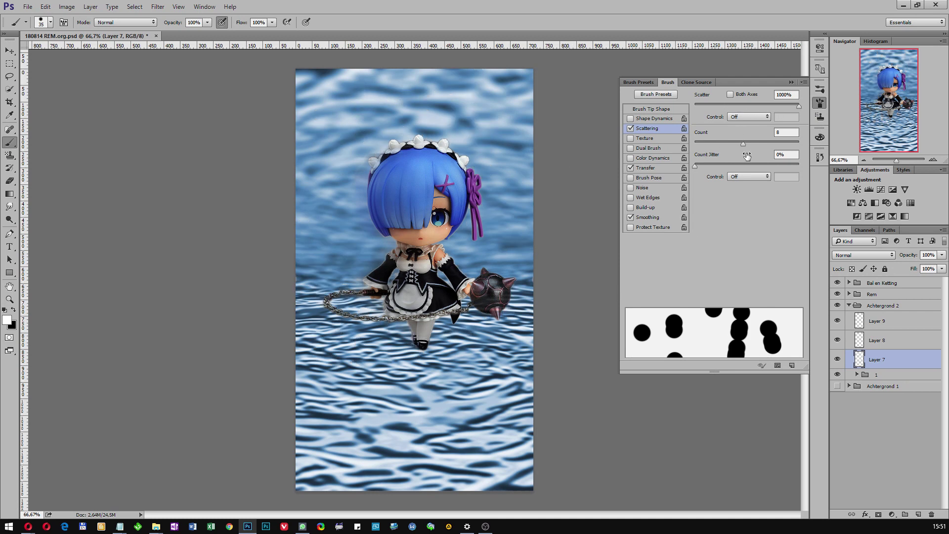
drag(745, 145, 704, 147)
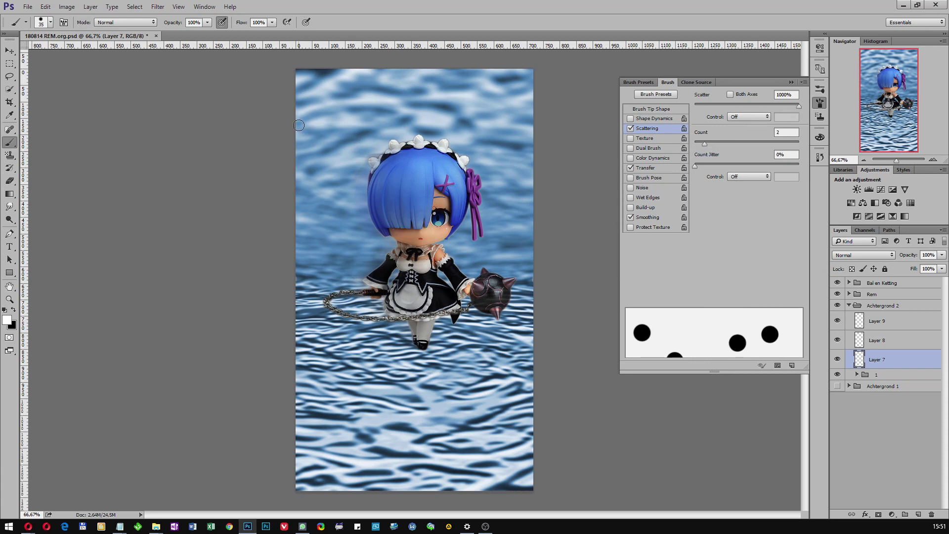
mouse_move(312, 114)
mouse_down()
mouse_move(398, 198)
mouse_move(341, 346)
mouse_up()
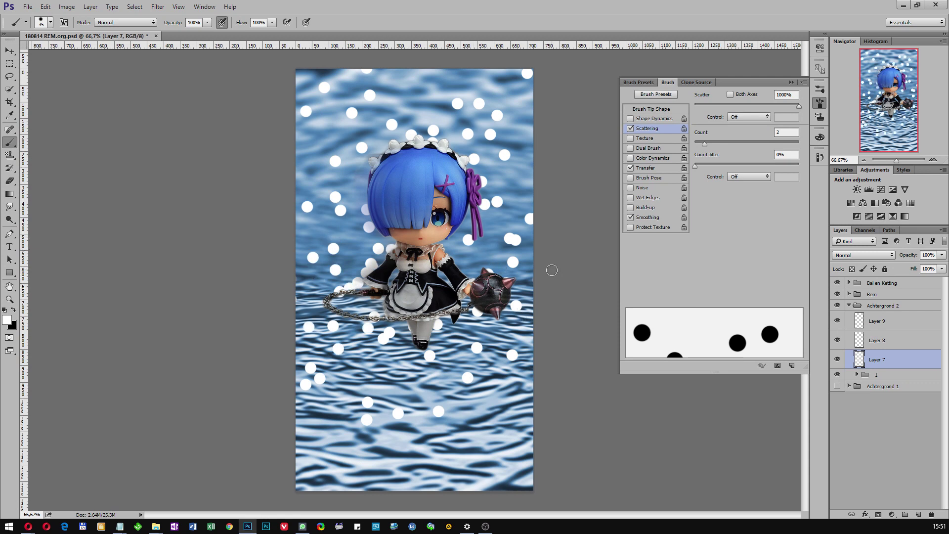
- Paint smaller white dots over the water on Layer 8 with a 20 px brush
click(883, 340)
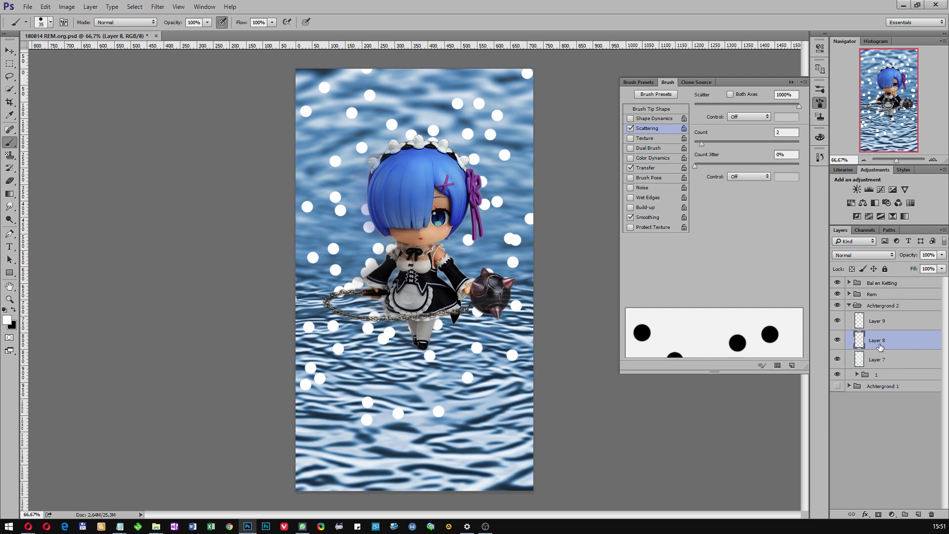
click(50, 23)
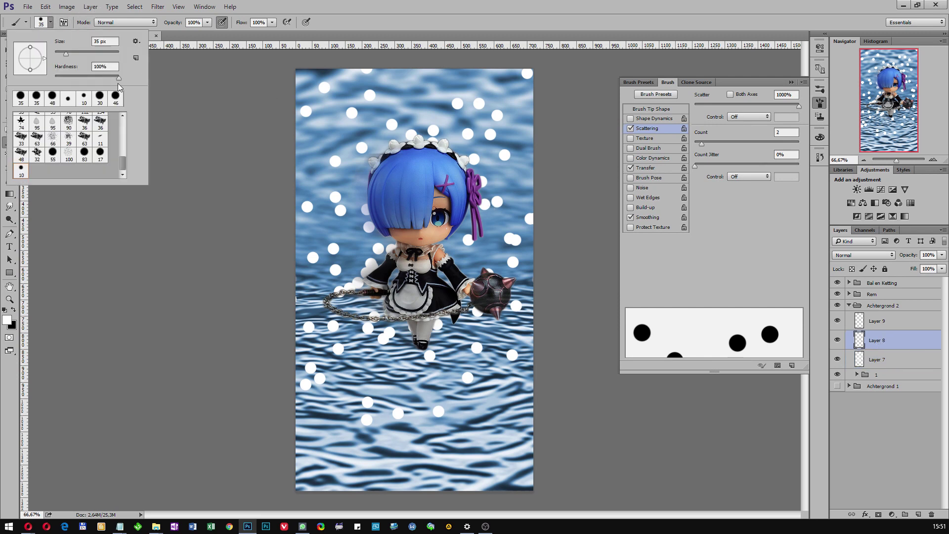
drag(67, 54, 65, 53)
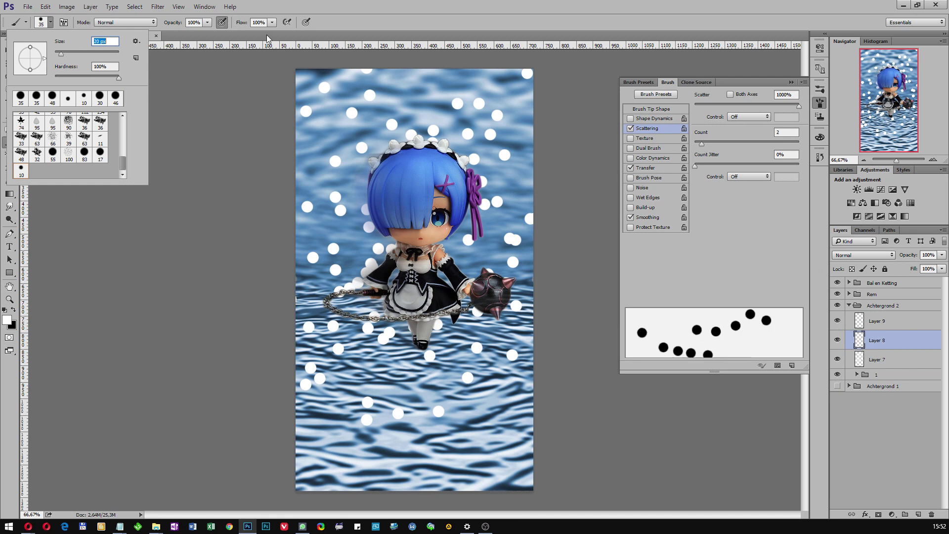
key(Return)
mouse_move(322, 130)
mouse_down()
mouse_move(302, 149)
mouse_move(522, 158)
mouse_move(341, 225)
mouse_move(488, 334)
mouse_move(337, 344)
mouse_up()
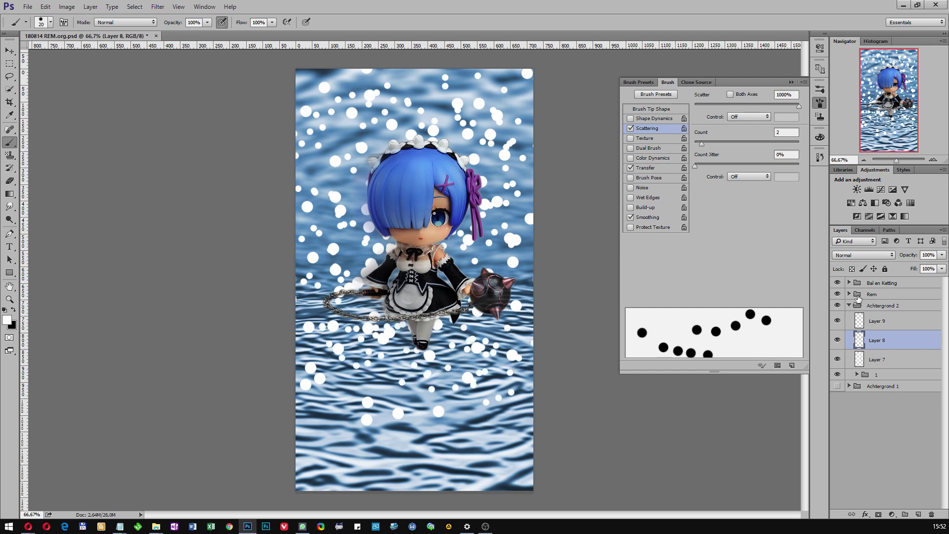
- Sprinkle tiny white specks around the figure on Layer 9 with a 6 px brush
click(882, 322)
click(51, 24)
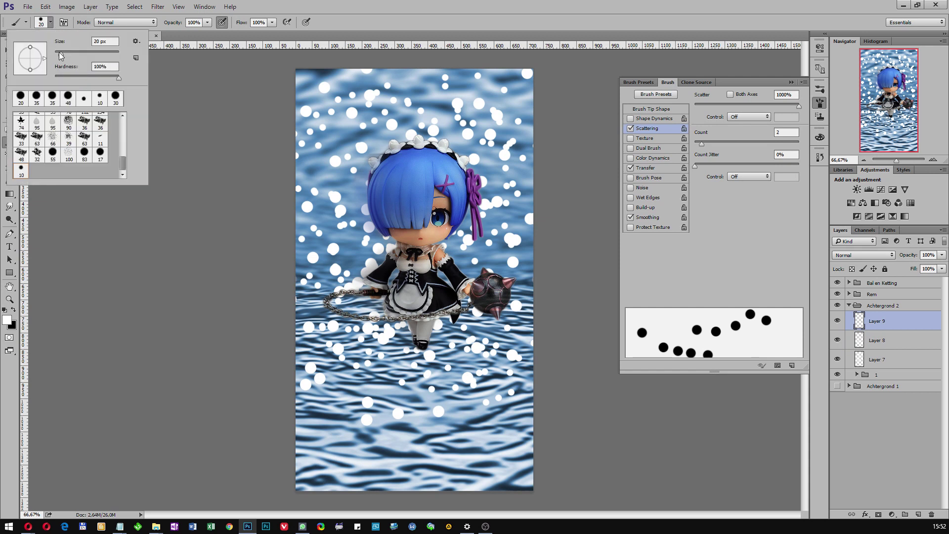
drag(61, 54, 56, 53)
key(Return)
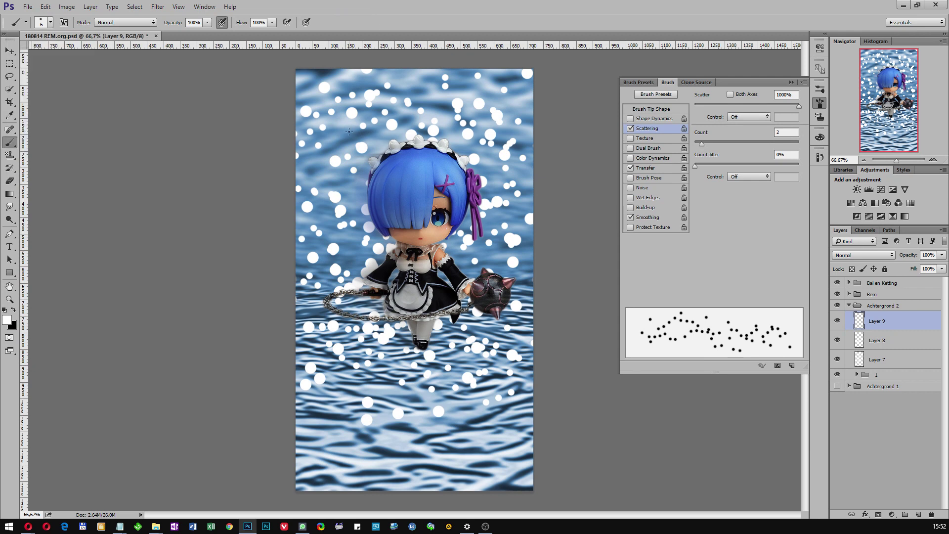
drag(330, 187, 551, 241)
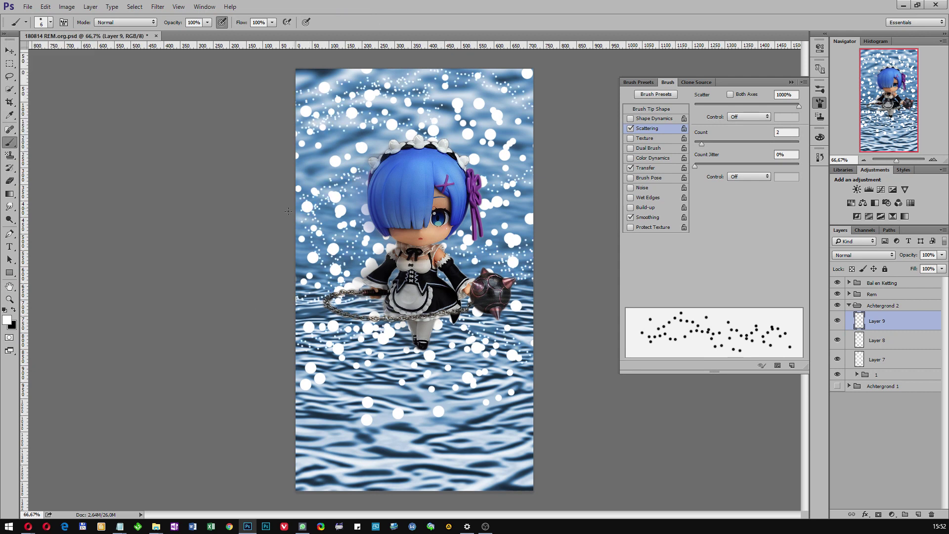
drag(288, 211, 435, 372)
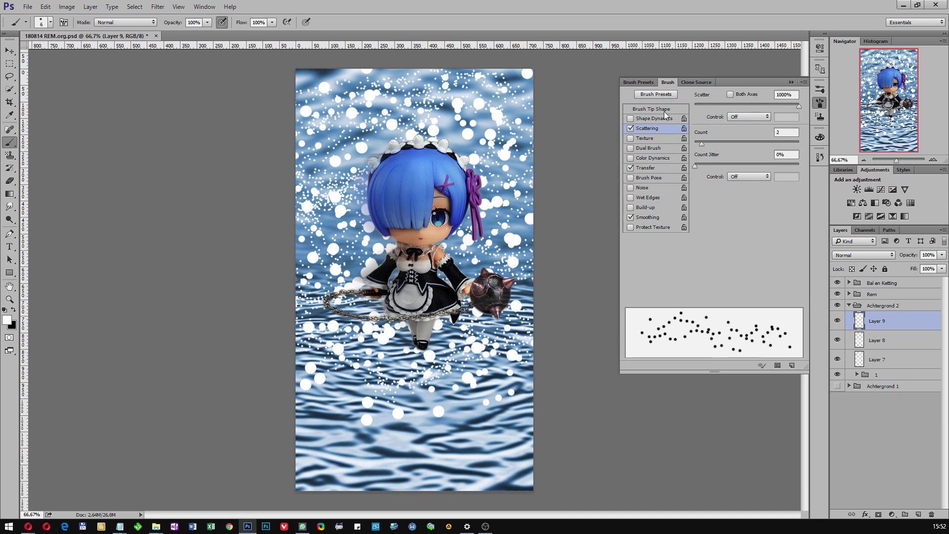
click(638, 82)
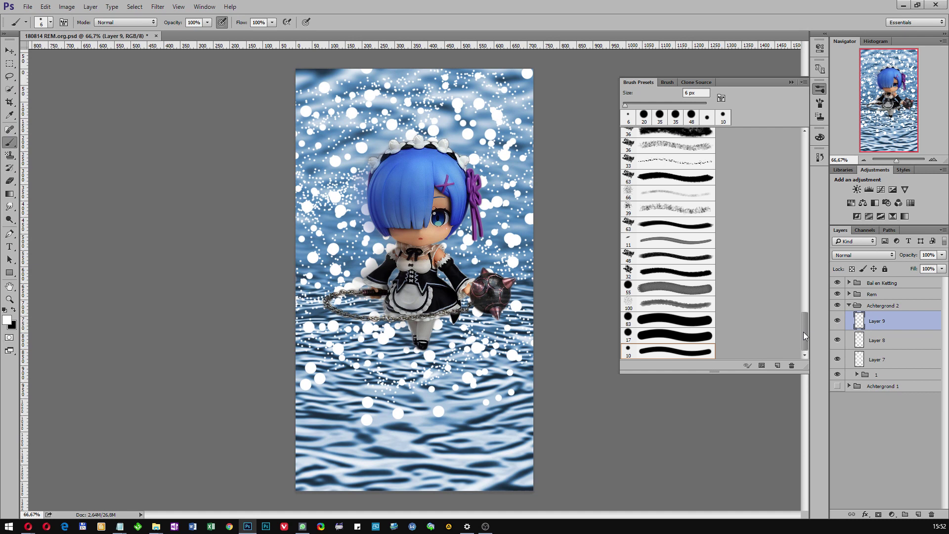
drag(805, 331, 806, 128)
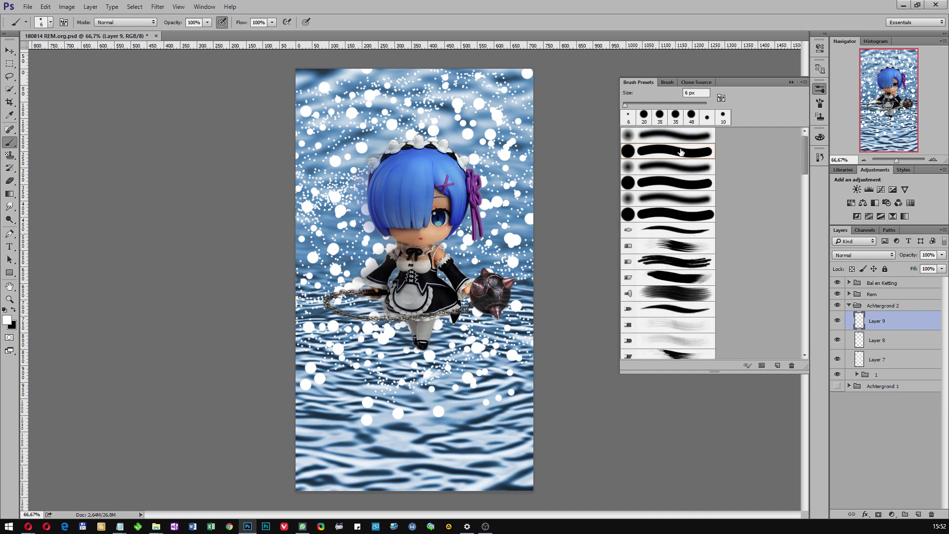
drag(805, 163, 804, 356)
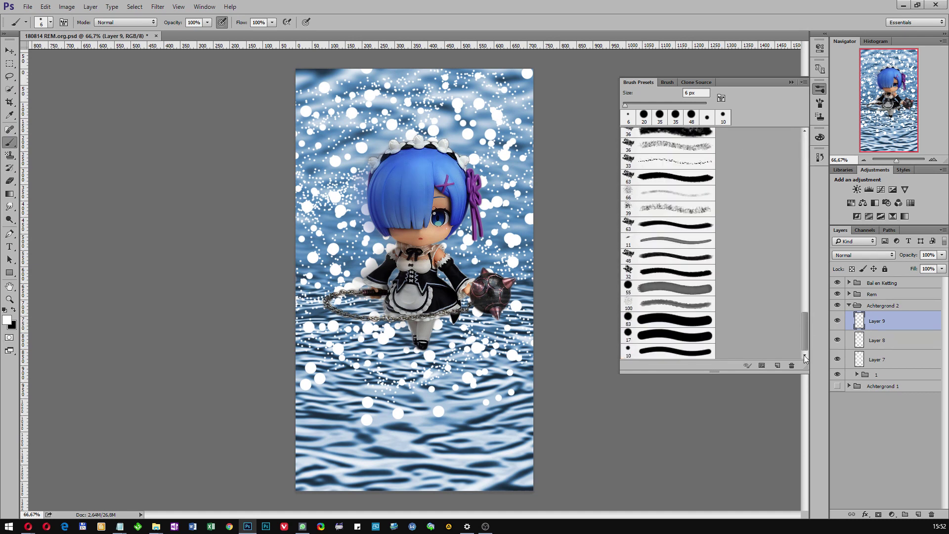
click(714, 351)
click(792, 366)
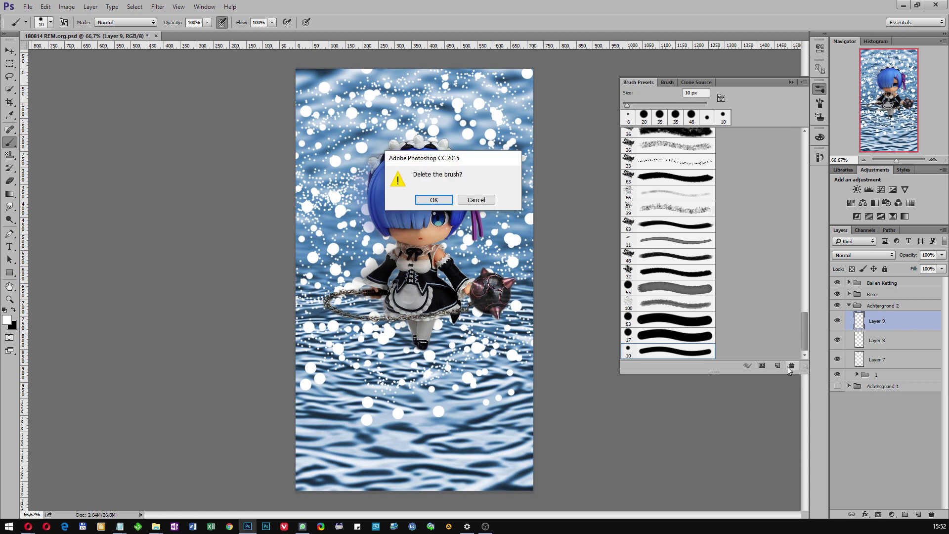
click(434, 200)
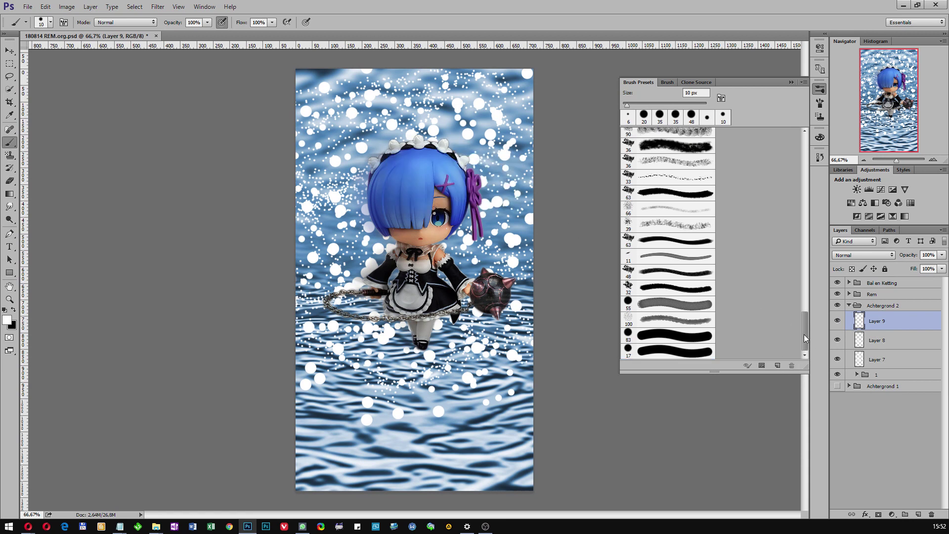
drag(804, 335, 779, 141)
click(670, 151)
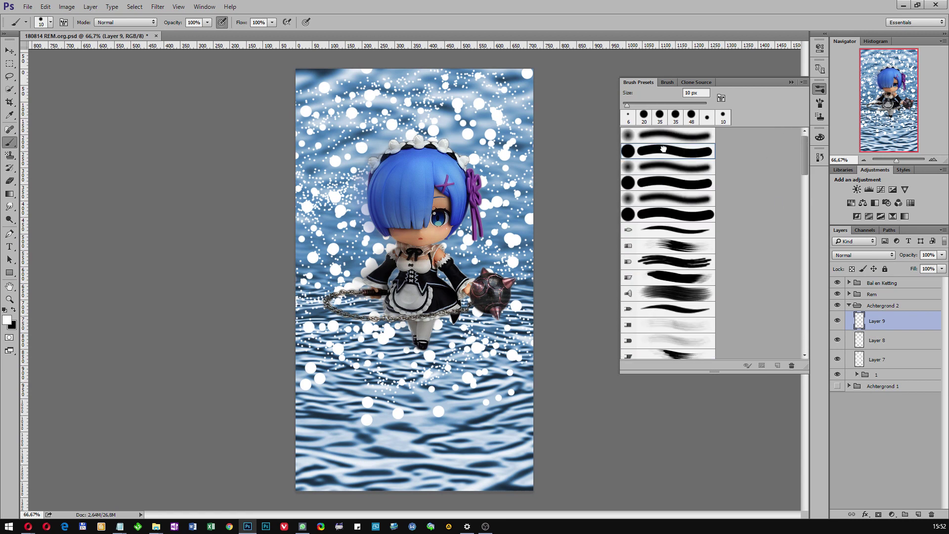
click(816, 94)
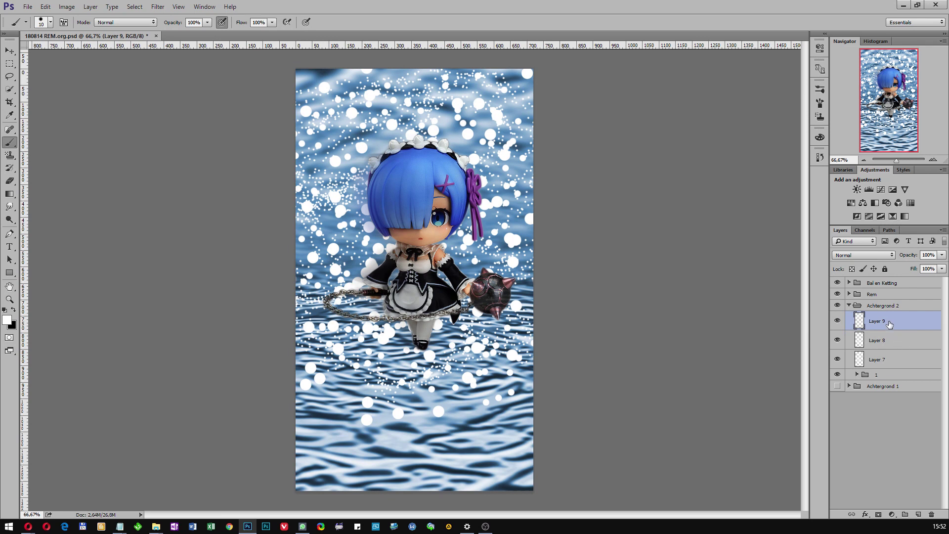
- Link Layers 9, 8 and 7 together
shift+click(908, 361)
right_click(909, 361)
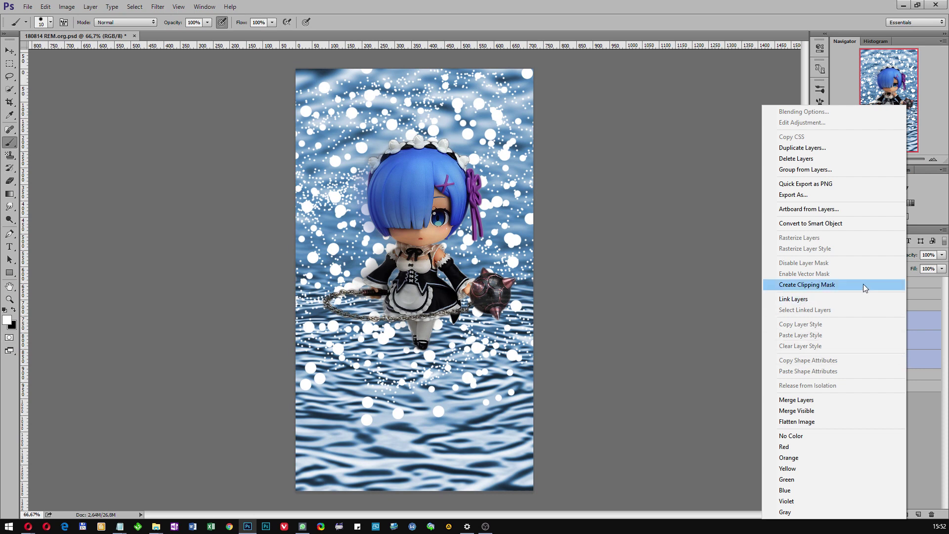
click(847, 296)
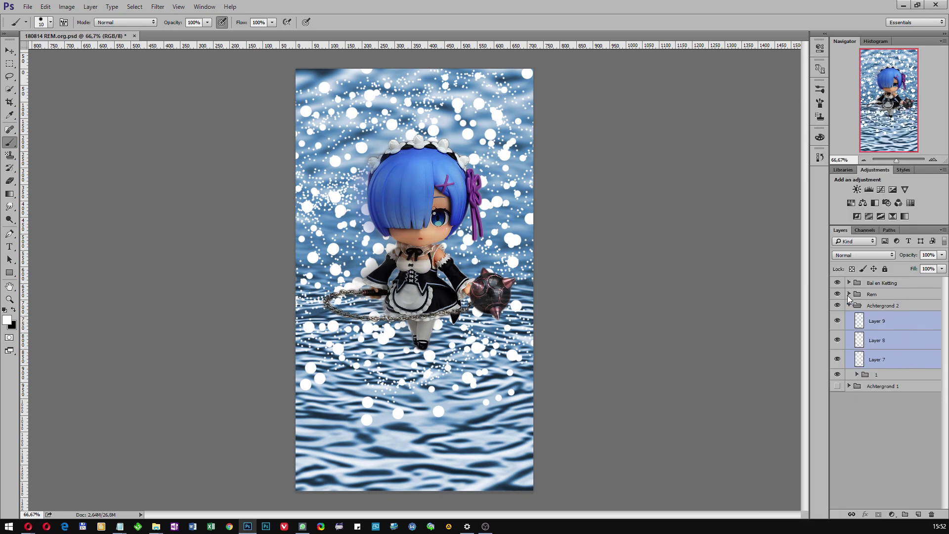
- Marquee-select bubbles in the lower water and delete them from Layer 8
click(9, 67)
drag(251, 379, 541, 446)
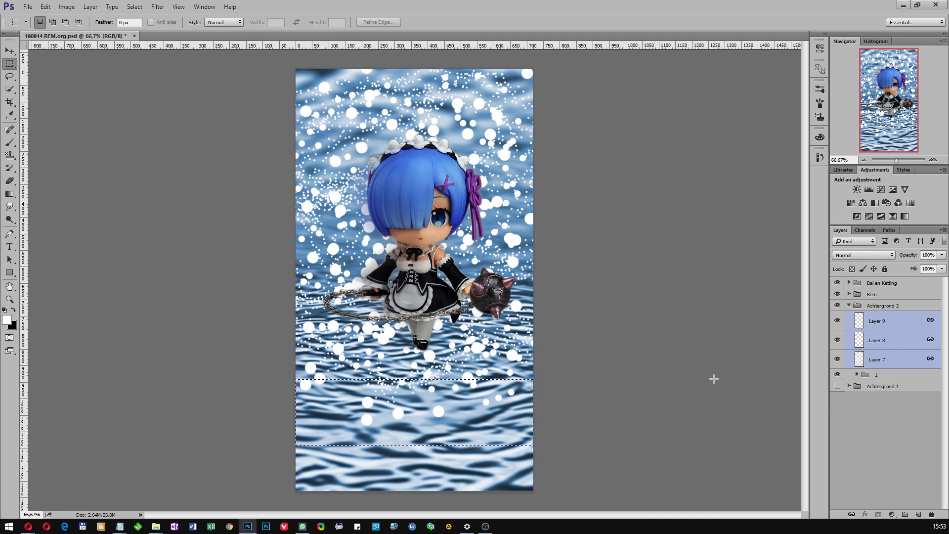
click(876, 340)
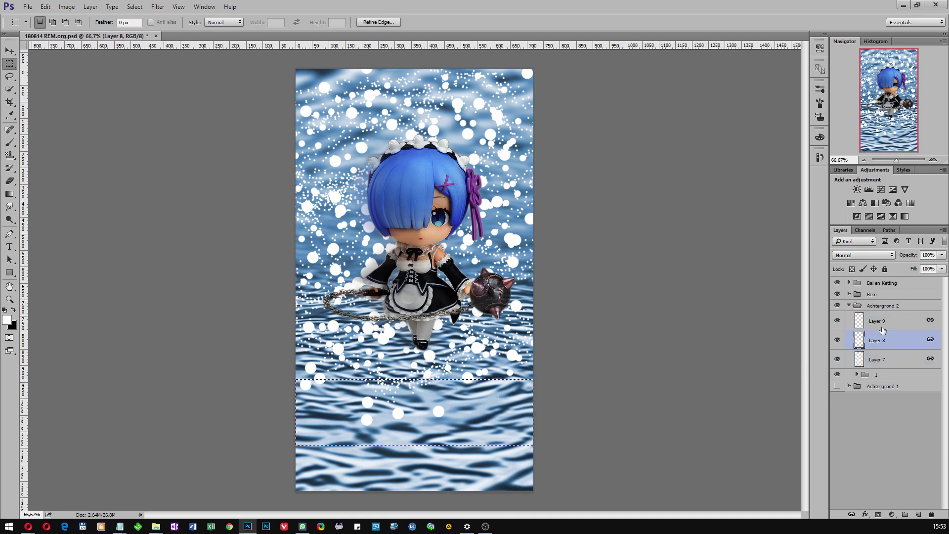
click(884, 322)
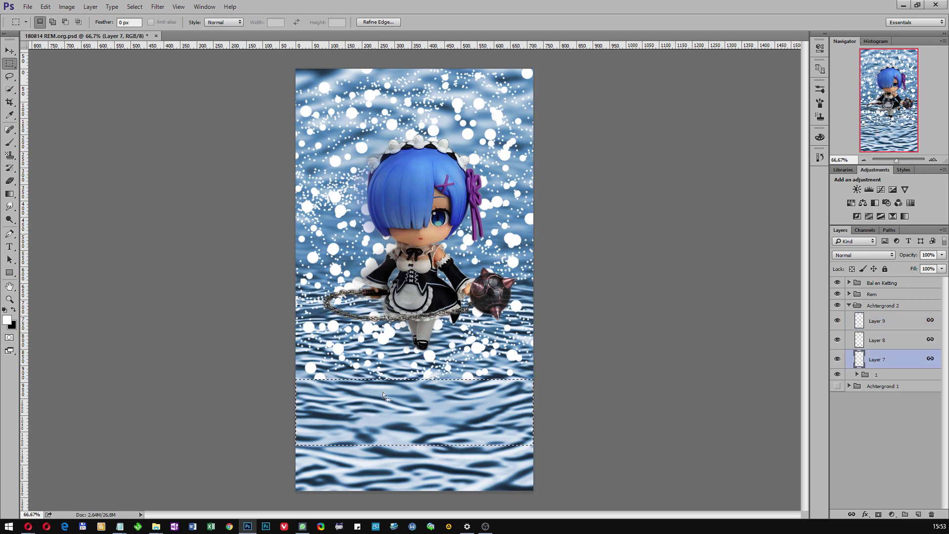
mouse_move(291, 360)
mouse_down()
mouse_move(293, 370)
mouse_move(379, 393)
mouse_move(381, 372)
mouse_up()
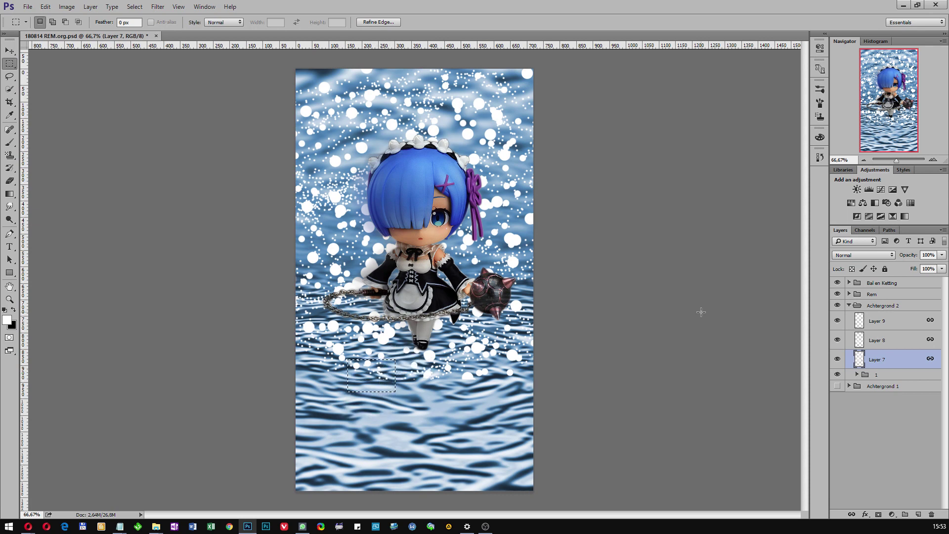
click(873, 324)
drag(367, 381, 428, 385)
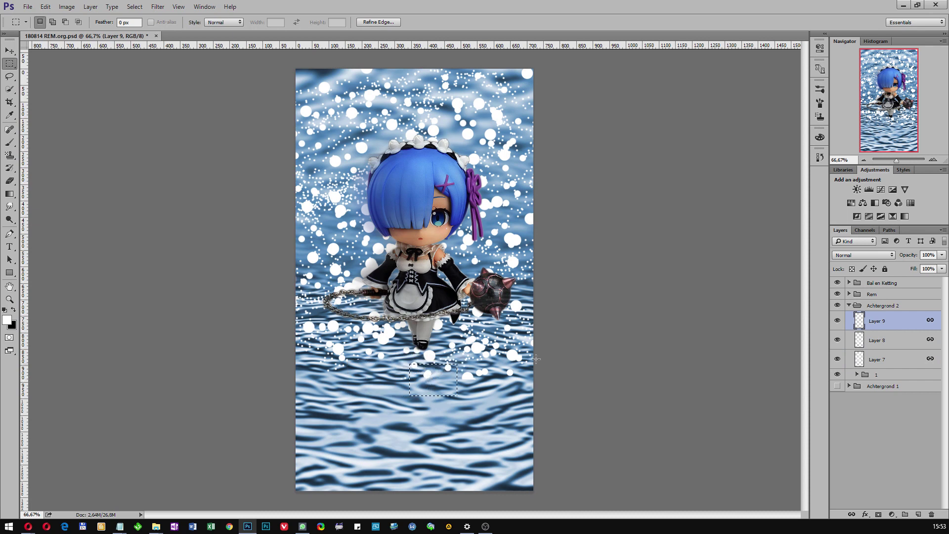
click(875, 341)
key(Delete)
- Delete the remaining lower bubbles from Layers 7, 8 and 9, then deselect
click(878, 360)
drag(443, 384, 488, 374)
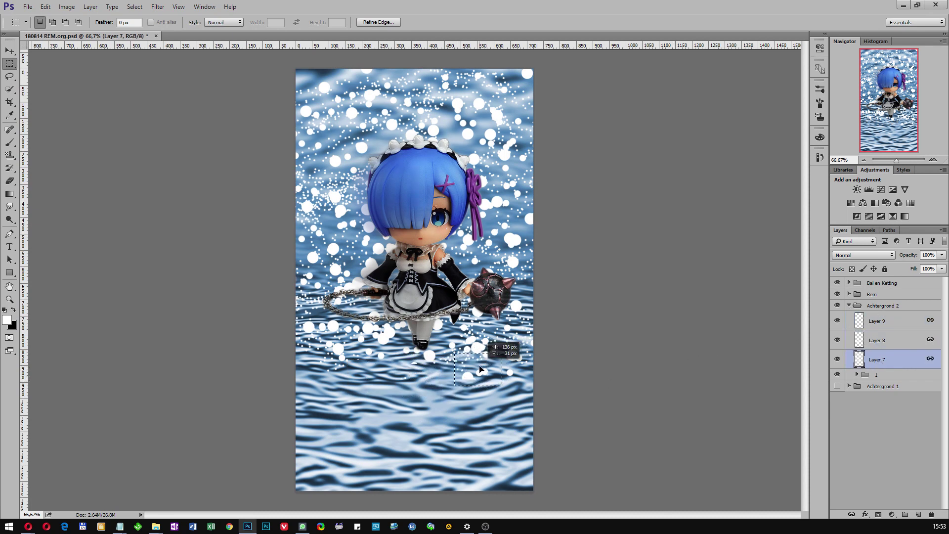
key(Delete)
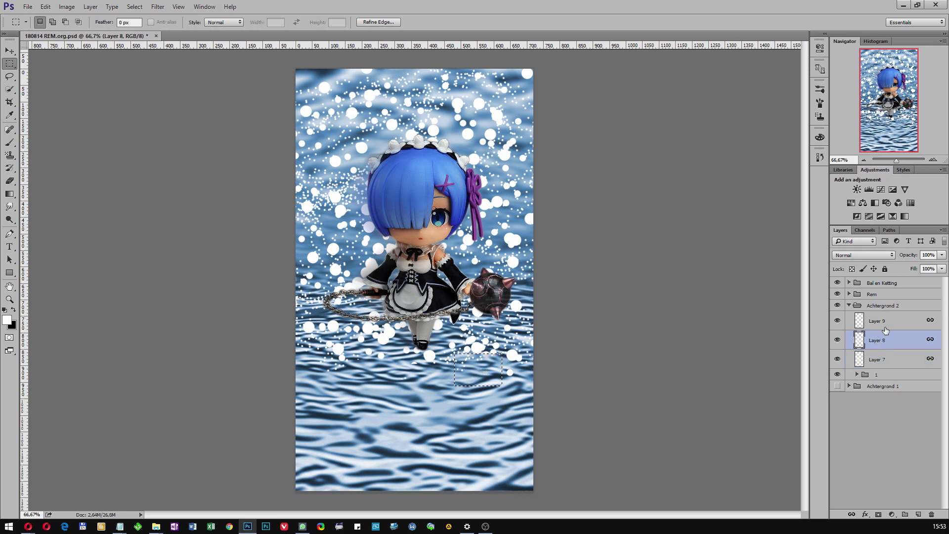
click(878, 323)
drag(485, 374, 517, 365)
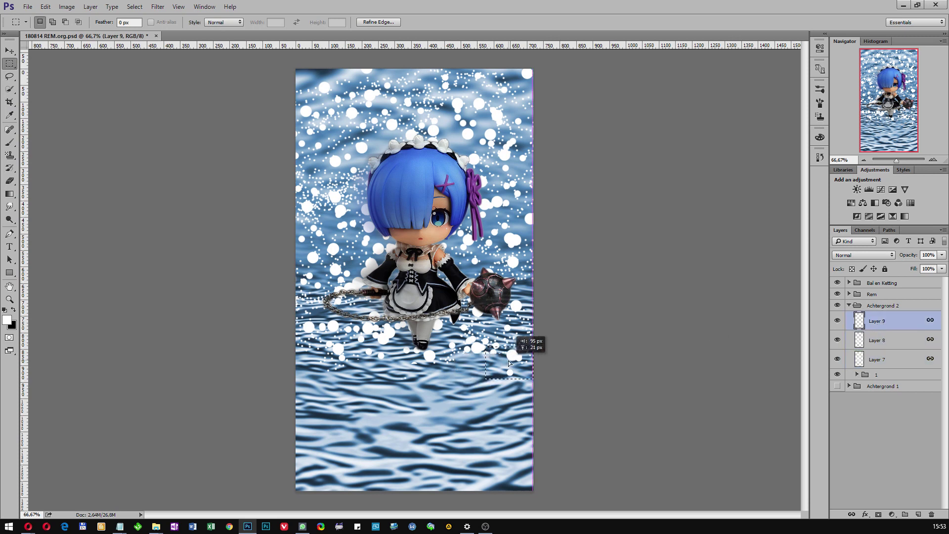
click(875, 340)
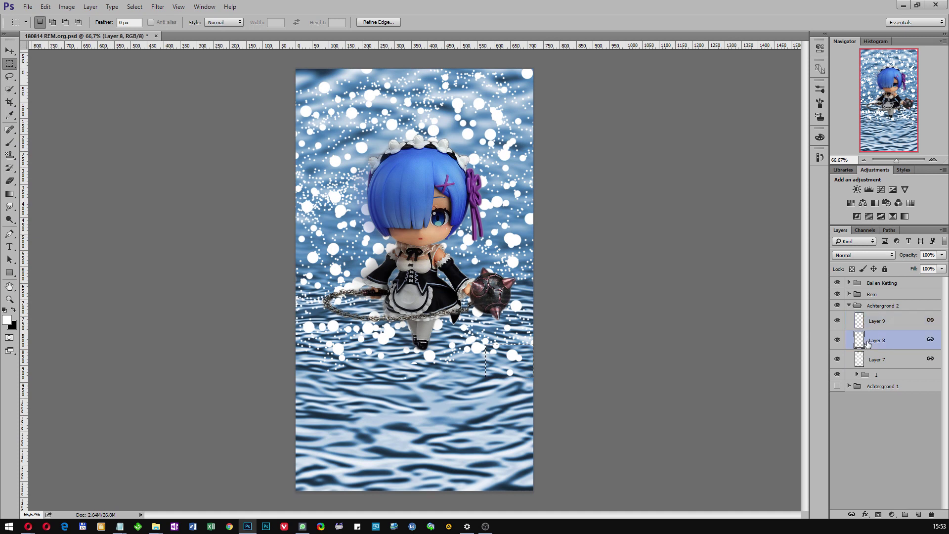
key(Delete)
click(875, 360)
key(Delete)
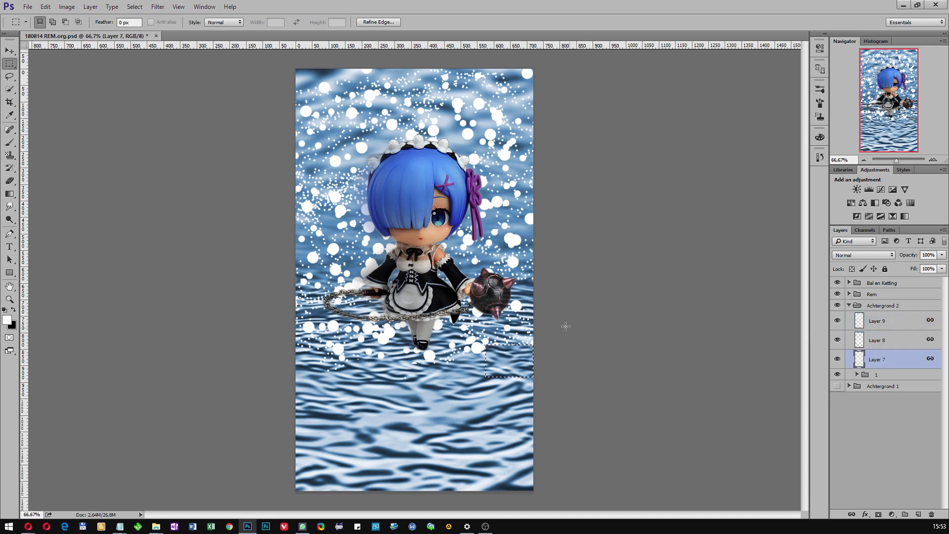
key(ctrl+d)
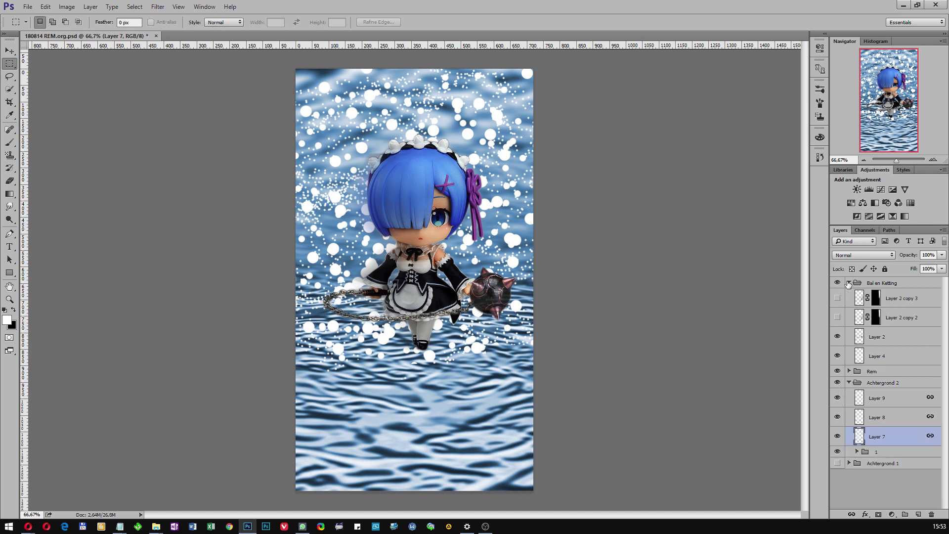
- Collapse the Bal en Ketting group and apply a Gaussian Blur to Layer 7
click(849, 282)
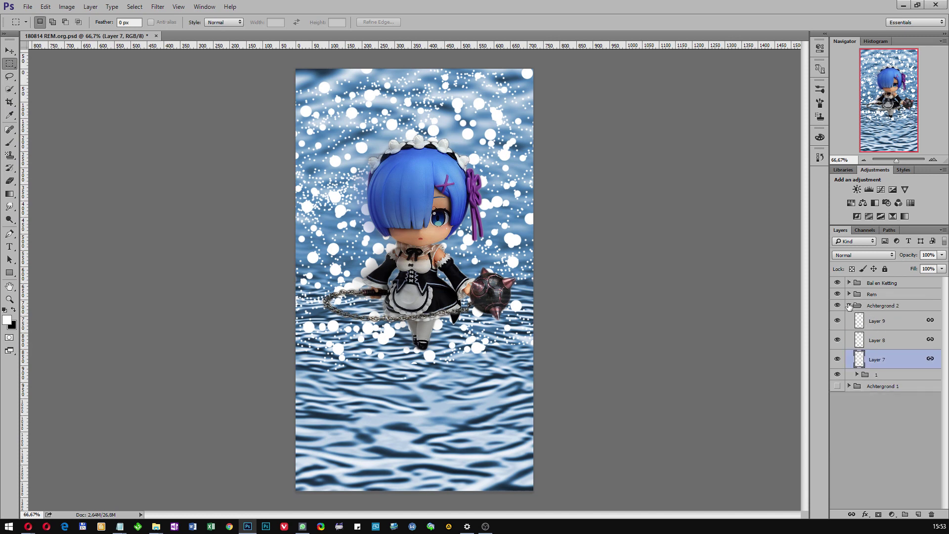
click(849, 306)
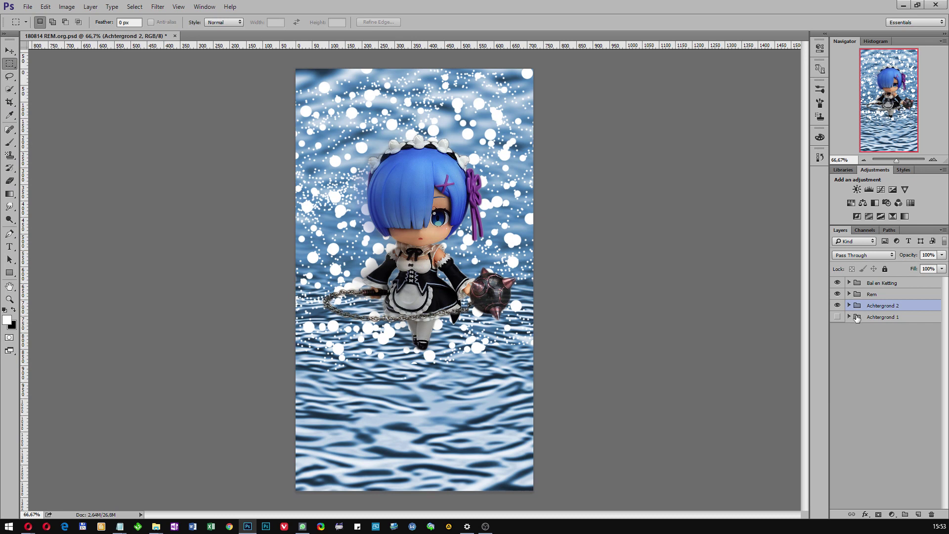
click(849, 306)
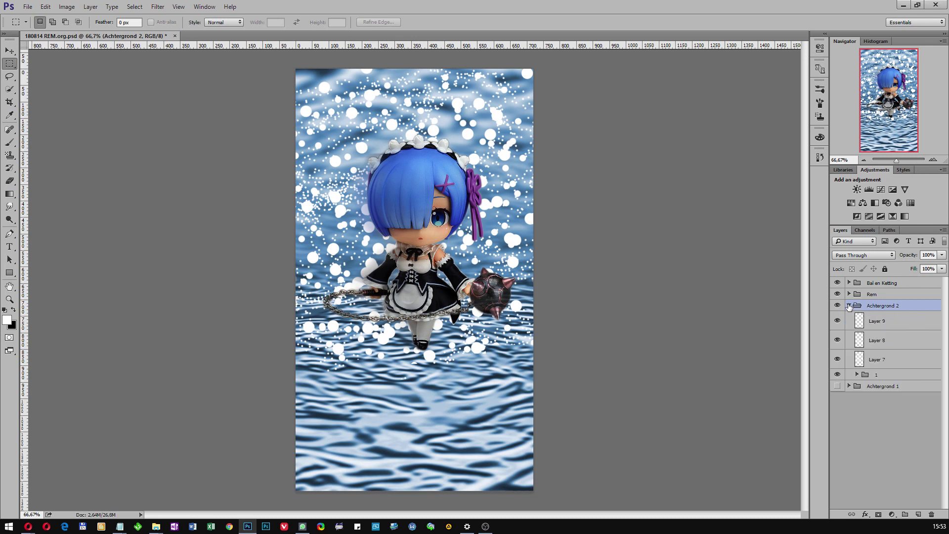
click(880, 324)
click(879, 361)
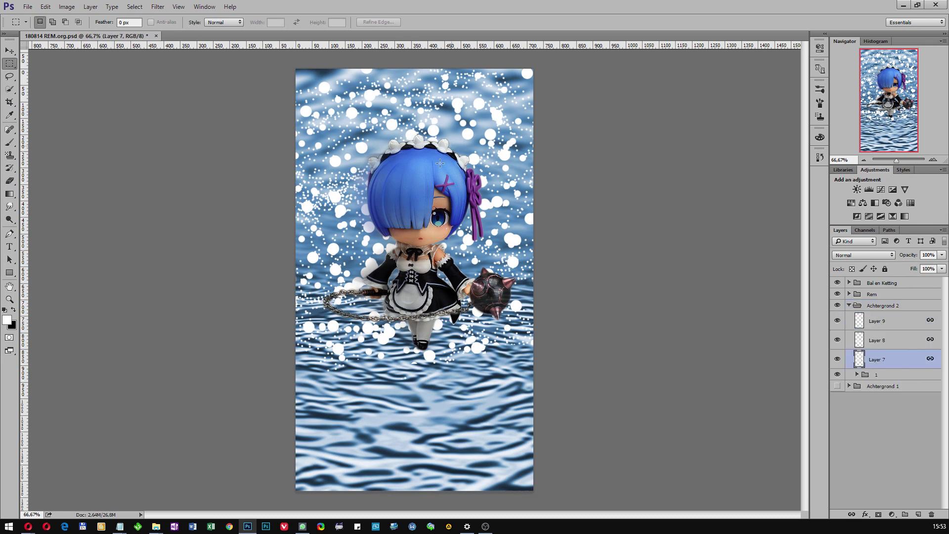
click(157, 7)
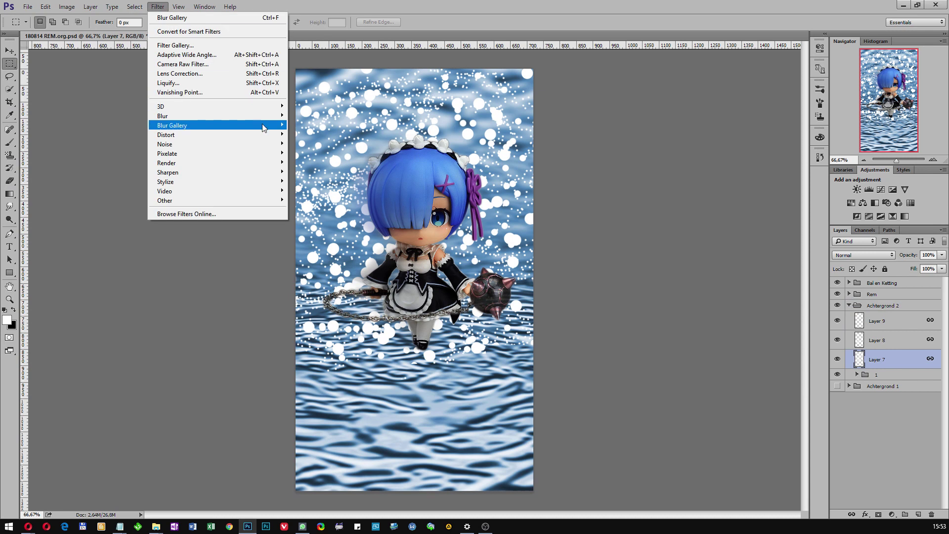
mouse_move(215, 116)
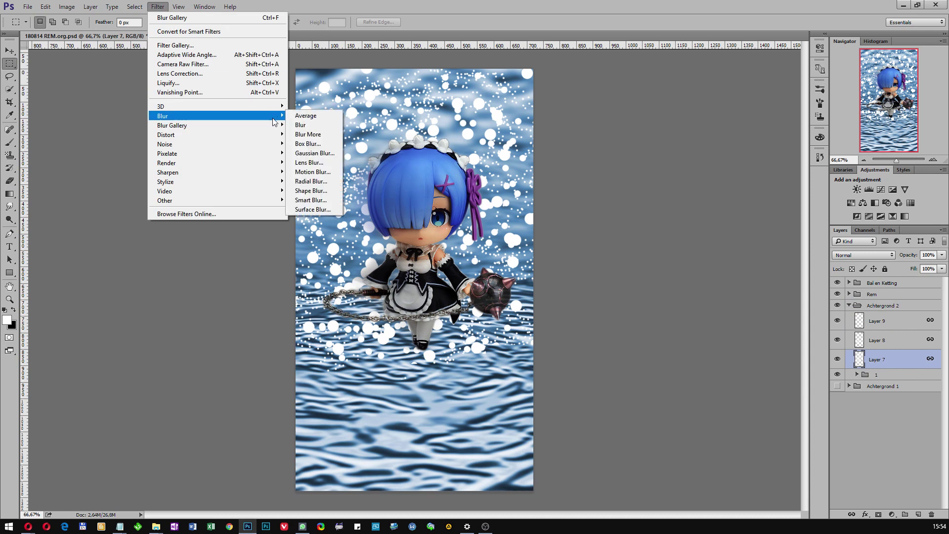
click(312, 154)
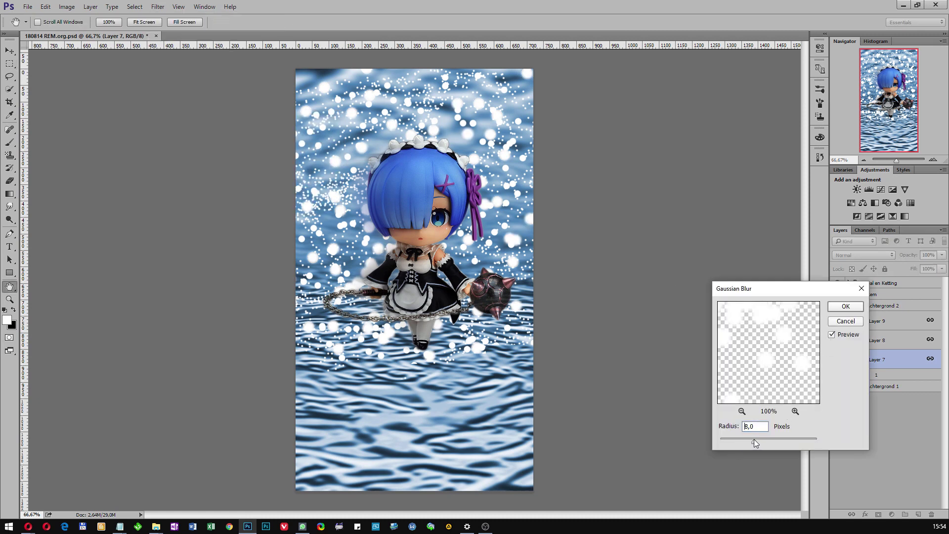
drag(755, 440, 758, 439)
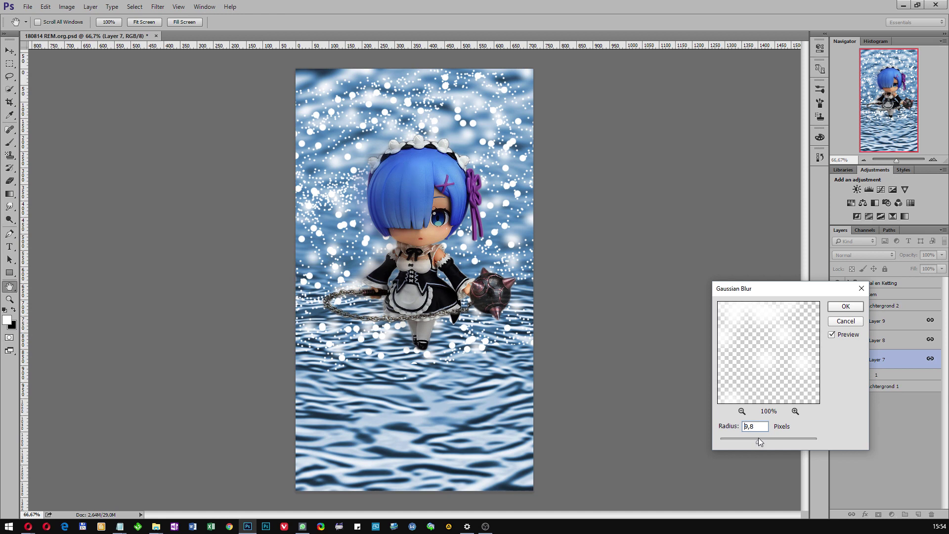
drag(758, 438, 757, 438)
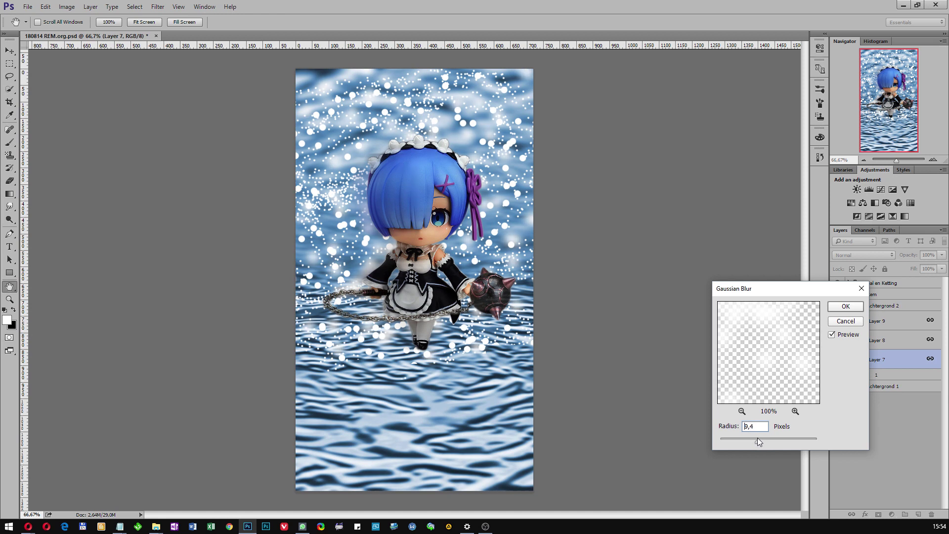
click(844, 307)
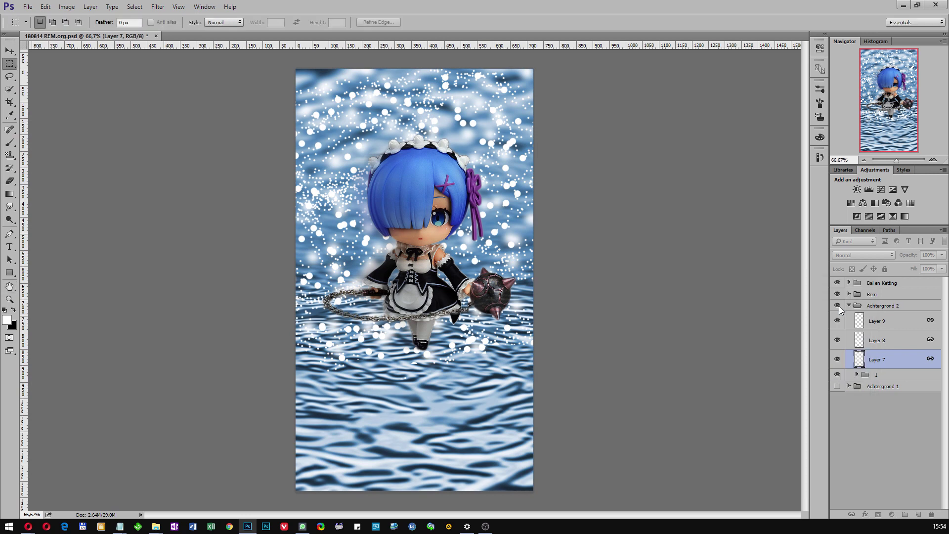
- Apply a Gaussian Blur to Layers 8 and 9 as well
click(874, 341)
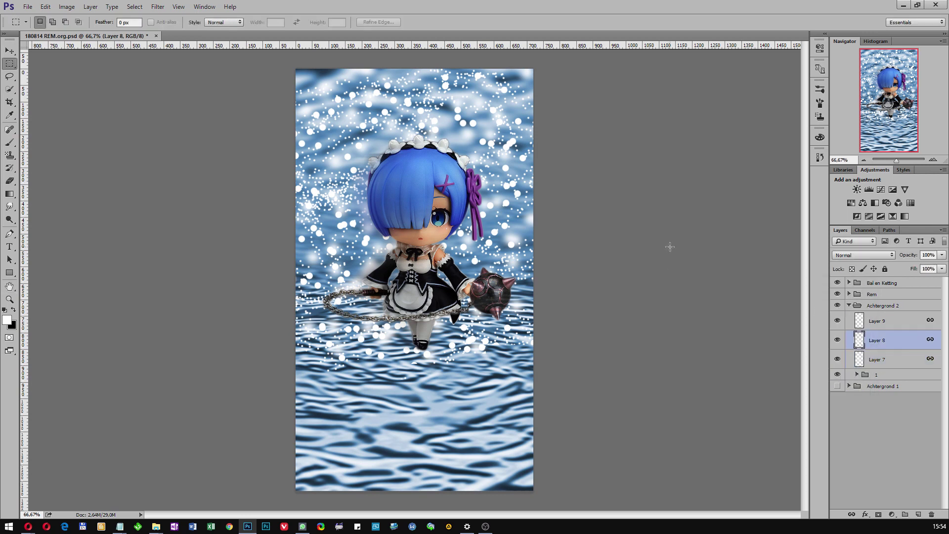
click(158, 7)
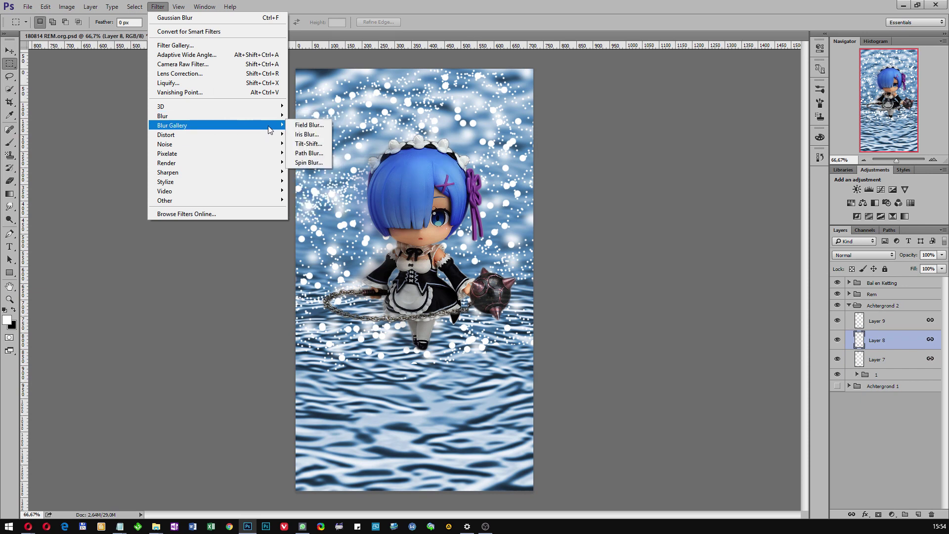
mouse_move(163, 116)
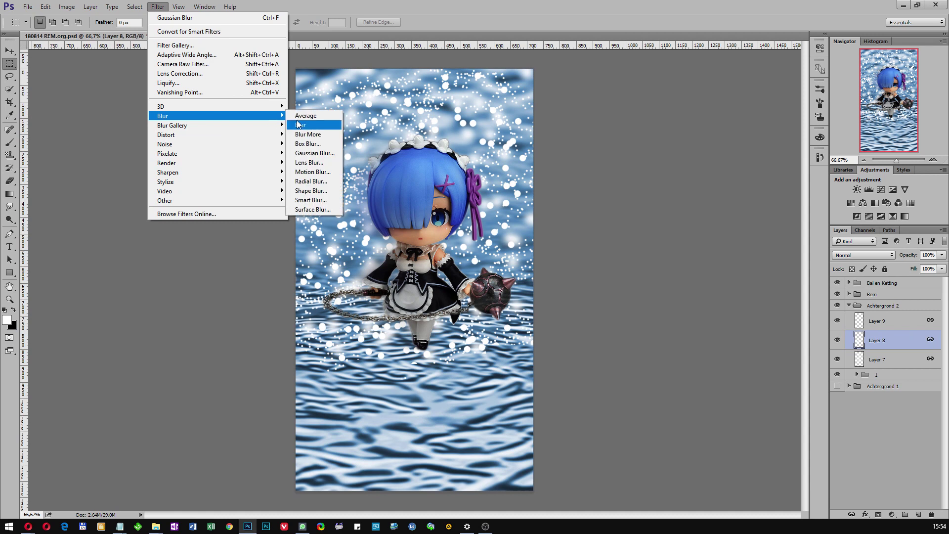
click(321, 157)
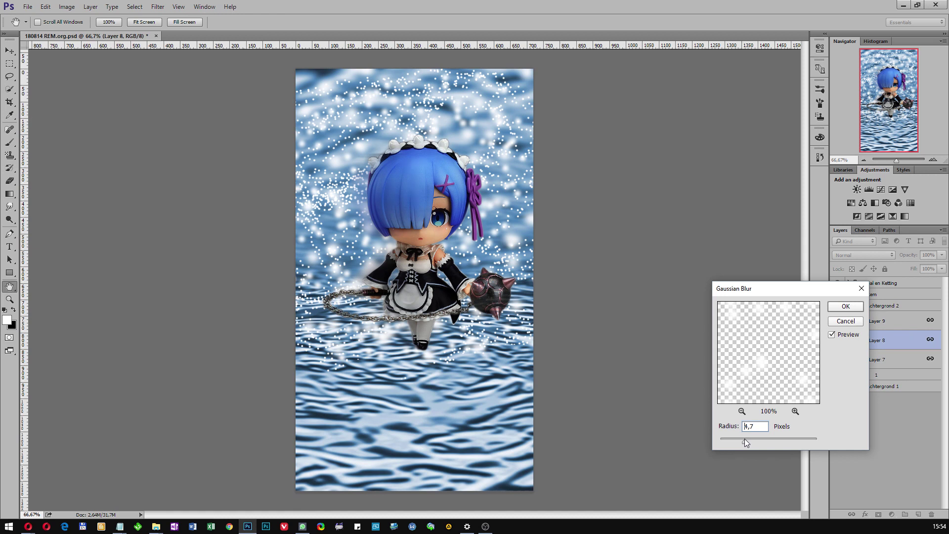
click(845, 306)
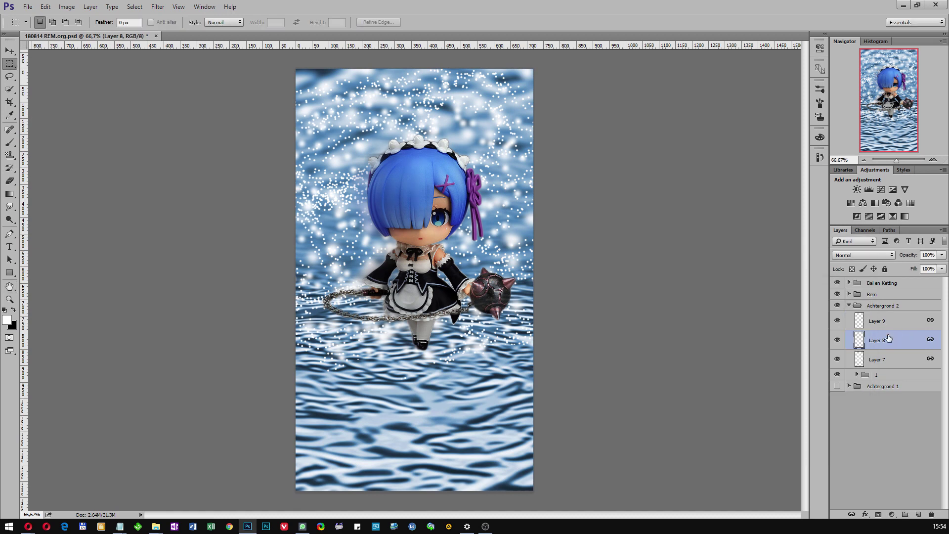
click(874, 322)
click(158, 8)
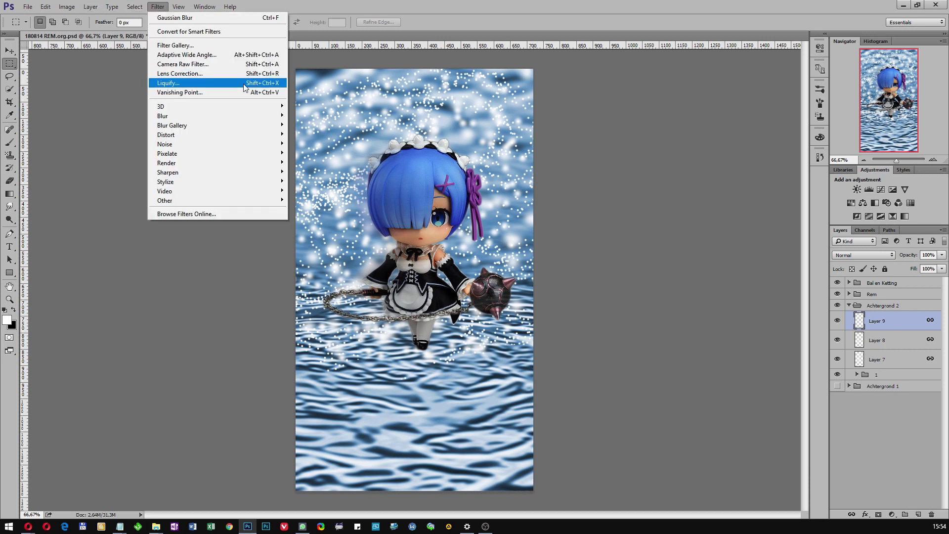
mouse_move(162, 115)
click(317, 153)
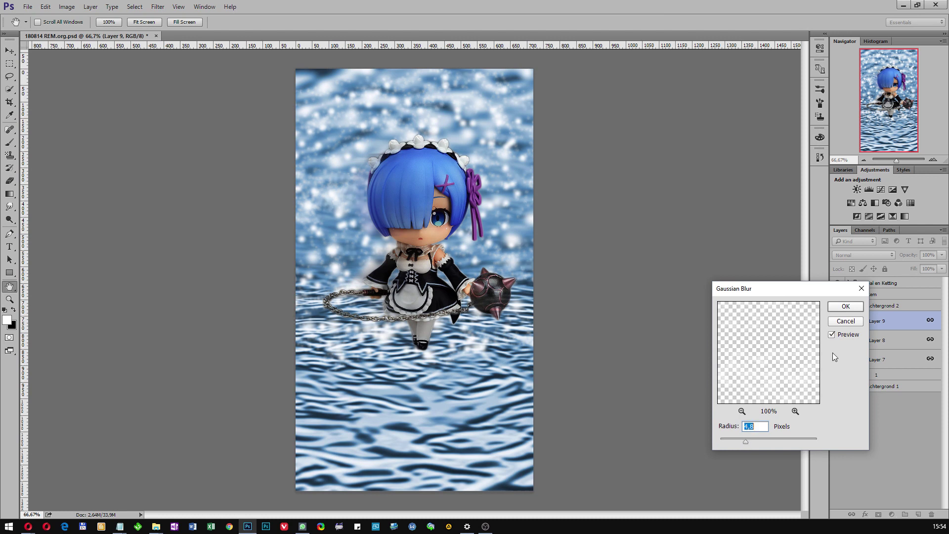
click(843, 310)
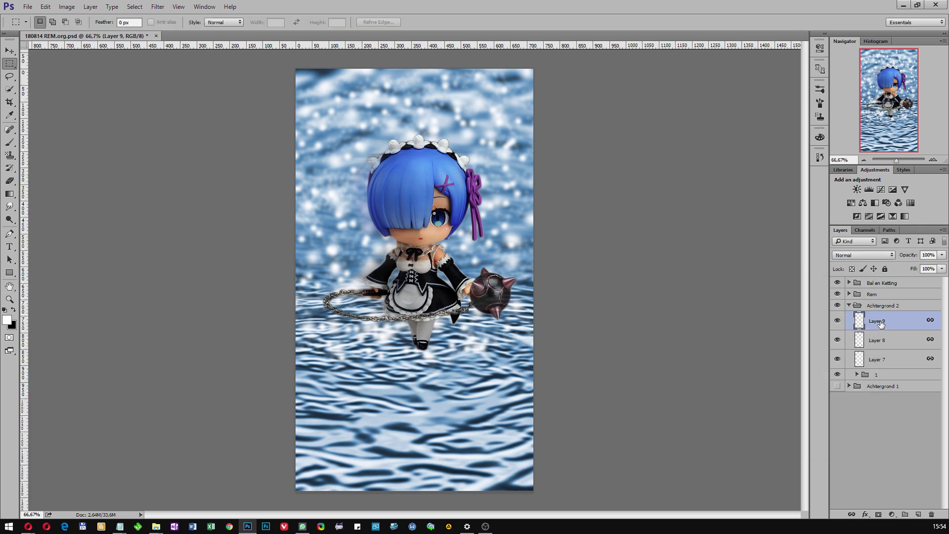
- Select blurred Layers 9, 8 and 7 and merge them into one Layer 9
shift+click(887, 364)
click(879, 322)
click(893, 515)
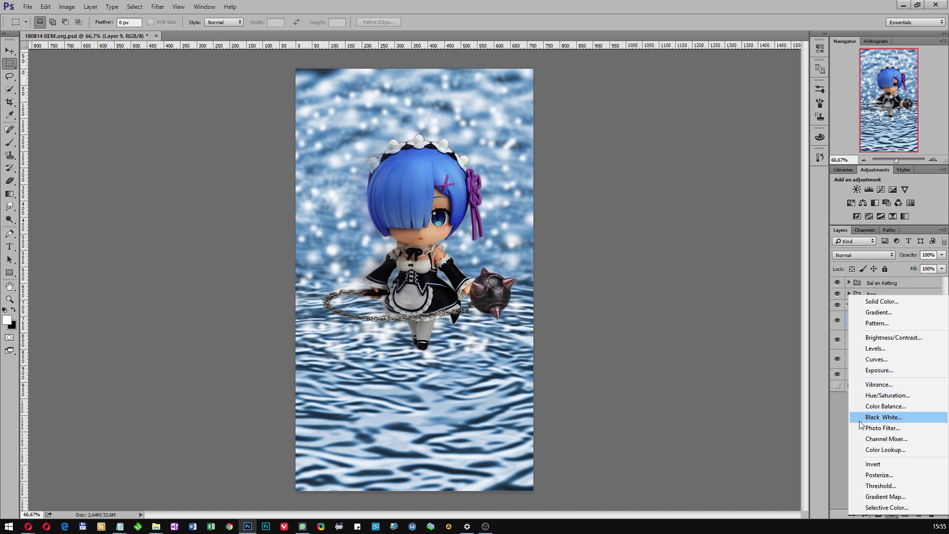
click(841, 418)
shift+click(898, 360)
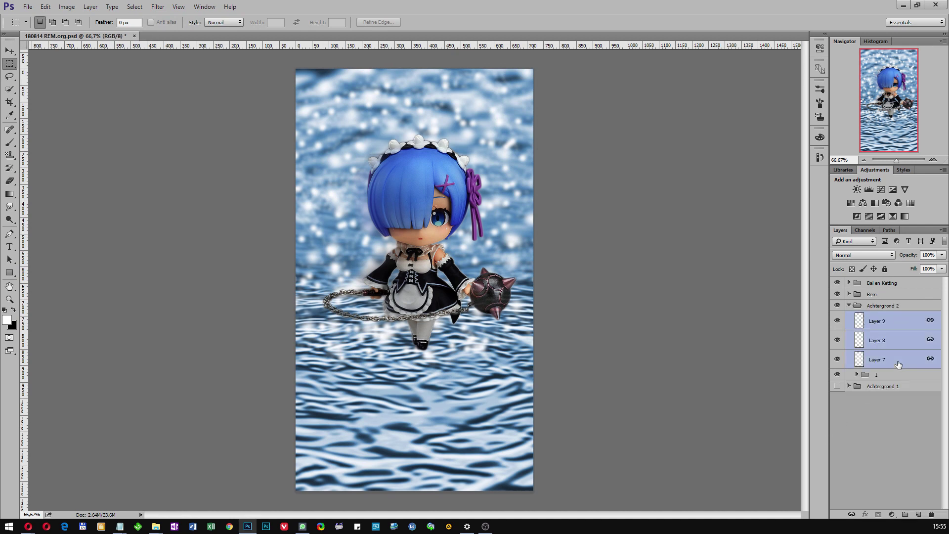
right_click(898, 359)
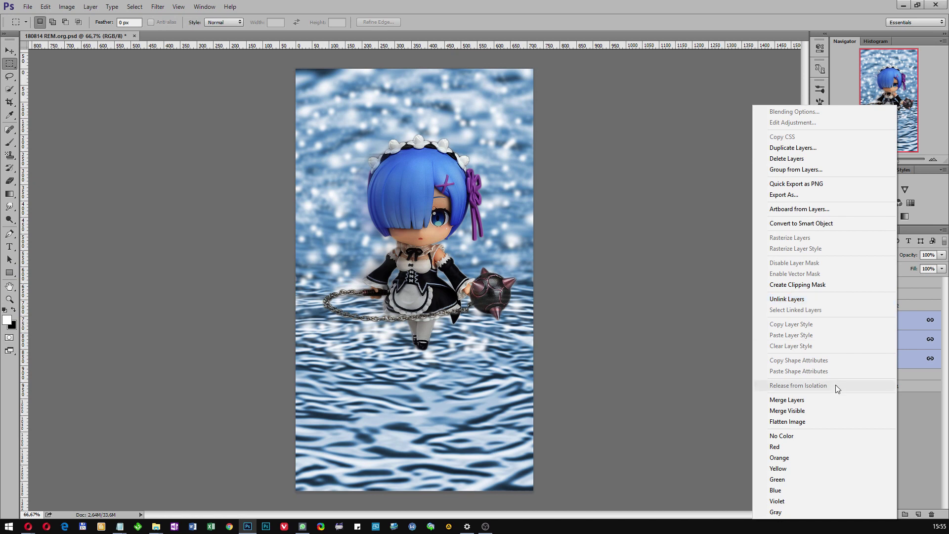
click(821, 401)
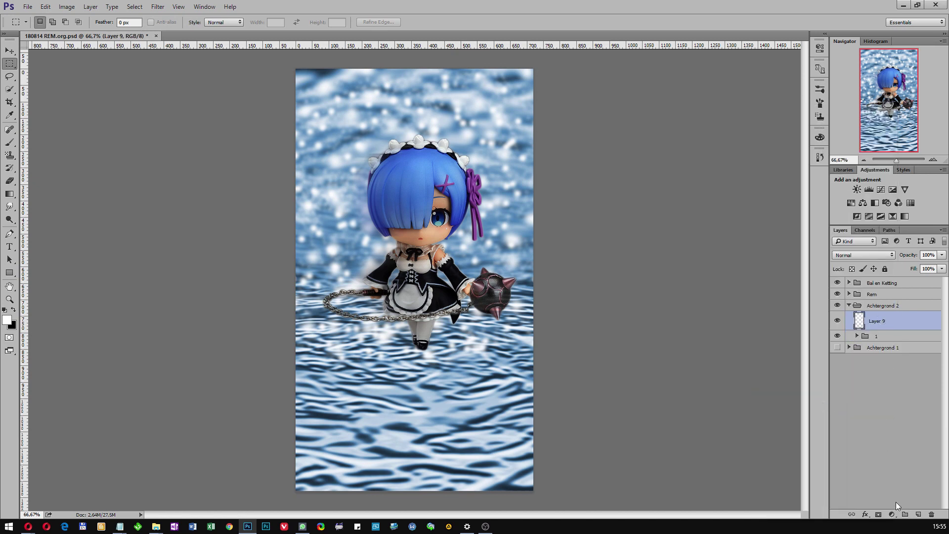
click(891, 516)
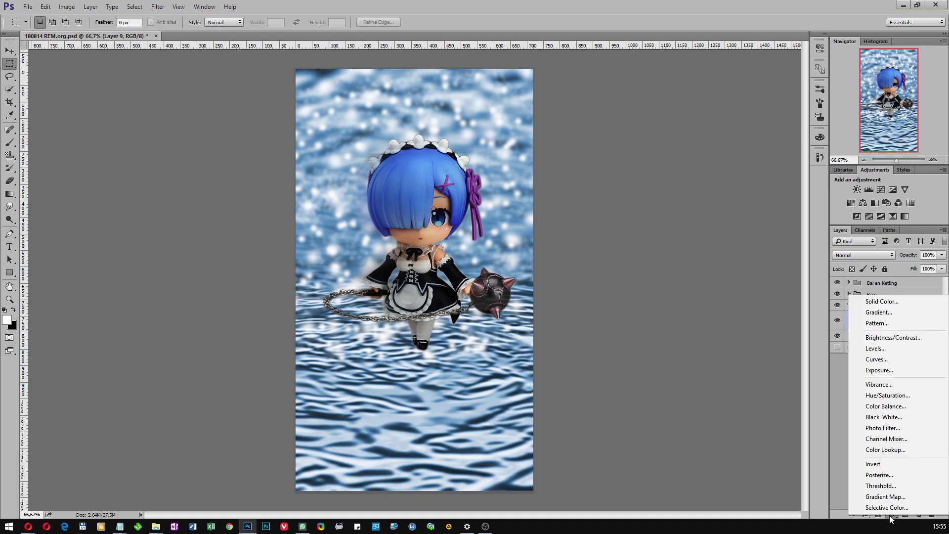
- Add a Hue/Saturation layer clipped to Layer 9 and experiment with its hue and lightness
click(888, 395)
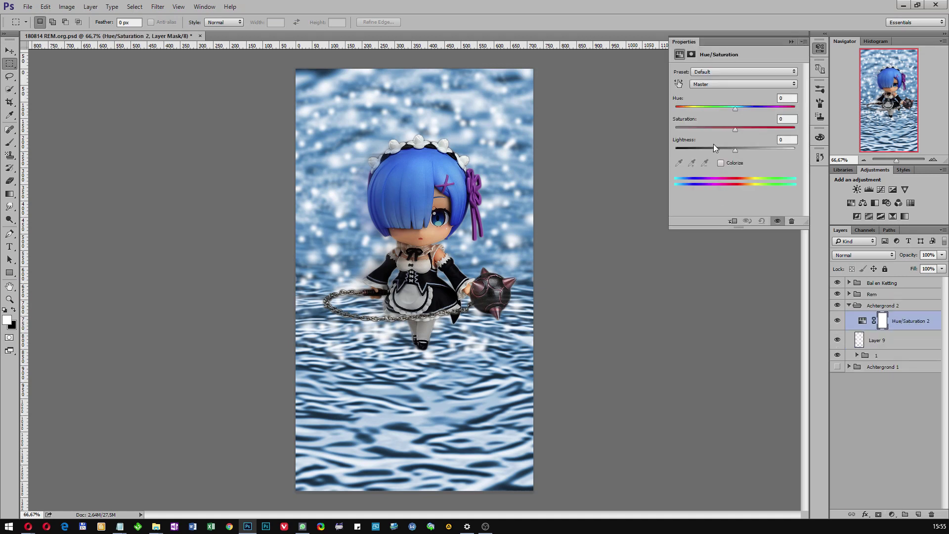
drag(737, 110, 743, 111)
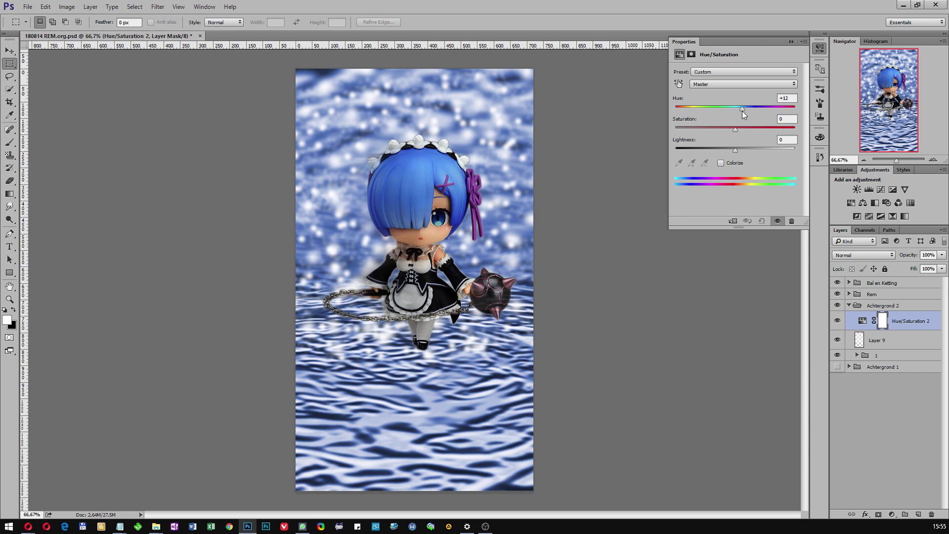
click(733, 221)
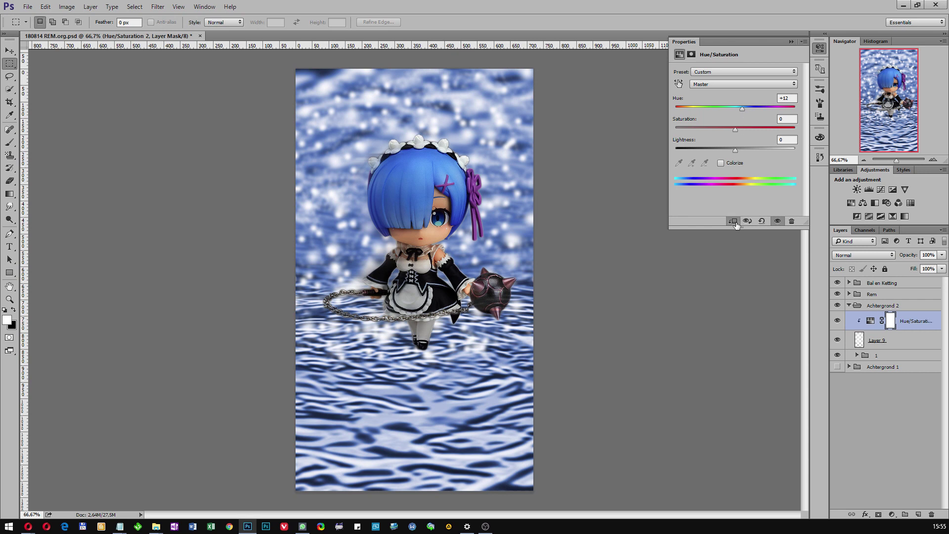
drag(744, 108, 746, 108)
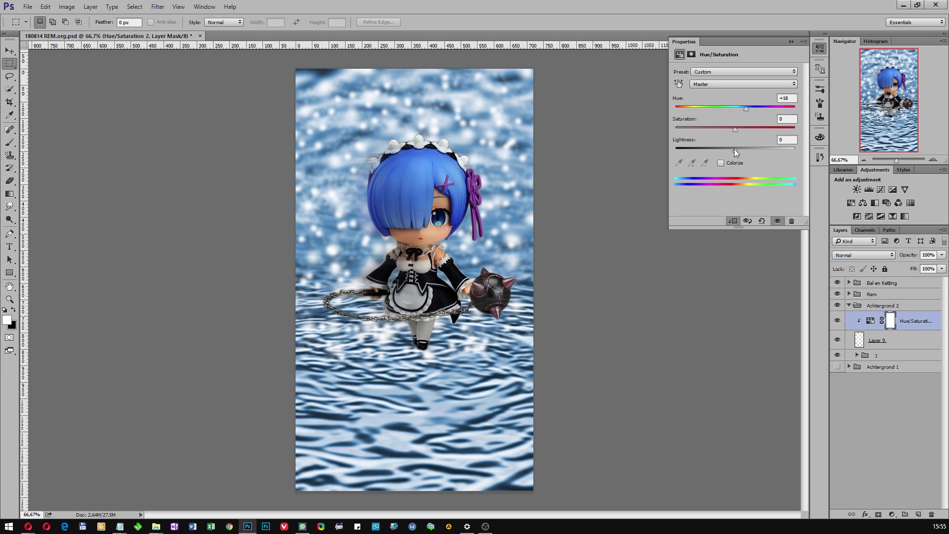
mouse_move(734, 150)
mouse_down()
mouse_move(716, 153)
mouse_move(716, 137)
mouse_move(699, 137)
mouse_up()
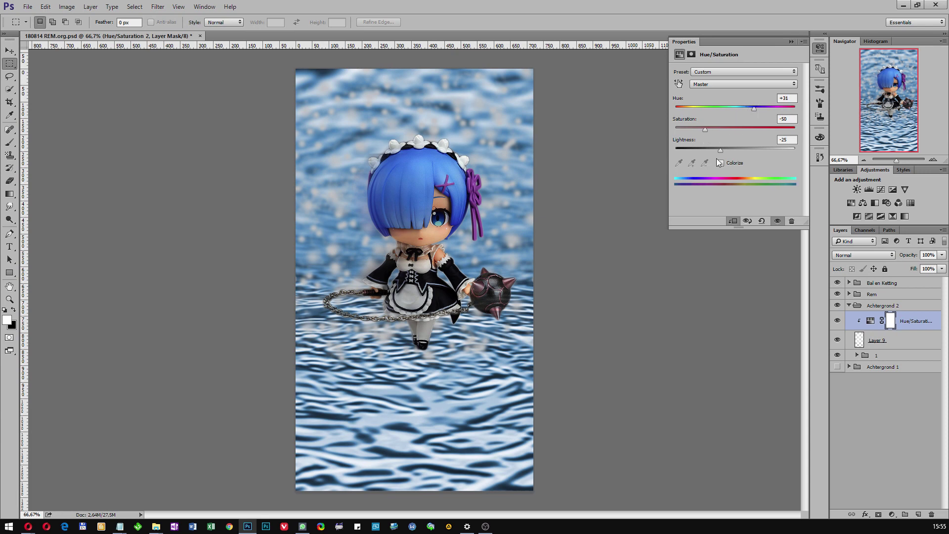
mouse_move(720, 150)
mouse_down()
mouse_move(702, 149)
mouse_move(734, 150)
mouse_move(726, 149)
mouse_move(728, 133)
mouse_move(727, 148)
mouse_up()
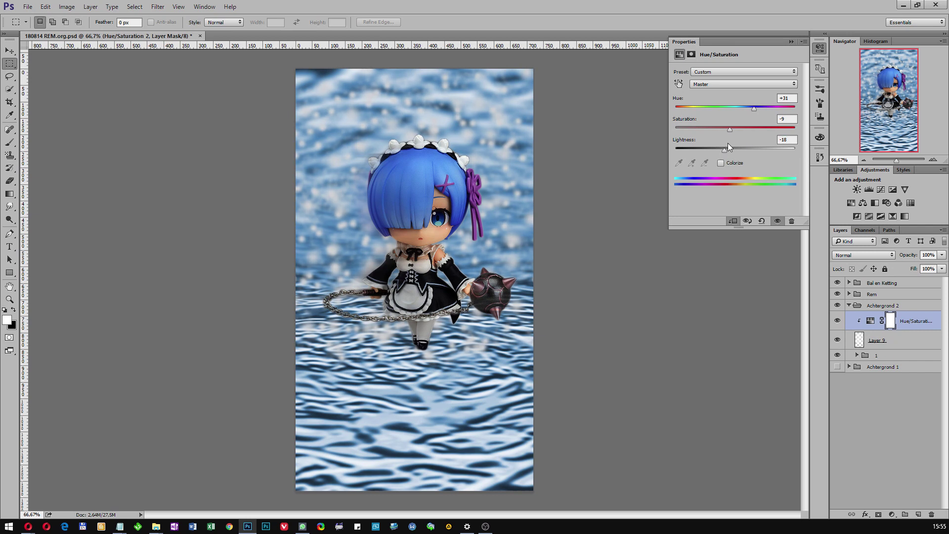
mouse_move(754, 108)
mouse_down()
mouse_move(764, 108)
mouse_move(691, 109)
mouse_move(768, 107)
mouse_move(743, 129)
mouse_move(776, 131)
mouse_move(692, 132)
mouse_move(737, 133)
mouse_move(705, 151)
mouse_move(713, 151)
mouse_up()
mouse_move(768, 108)
mouse_down()
mouse_move(733, 117)
mouse_move(752, 114)
mouse_up()
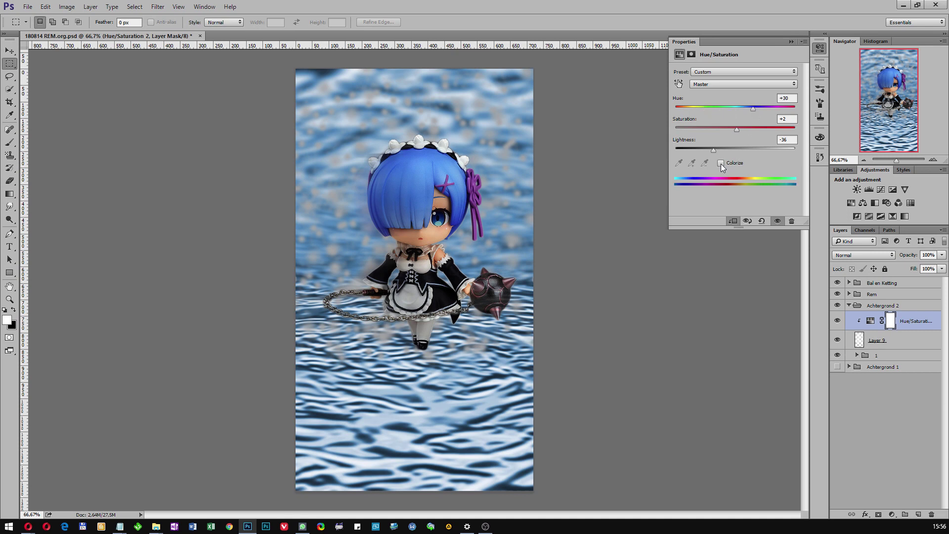
- Colorize the sparkles blue with Hue 220, Saturation 67 and Lightness -13
click(721, 163)
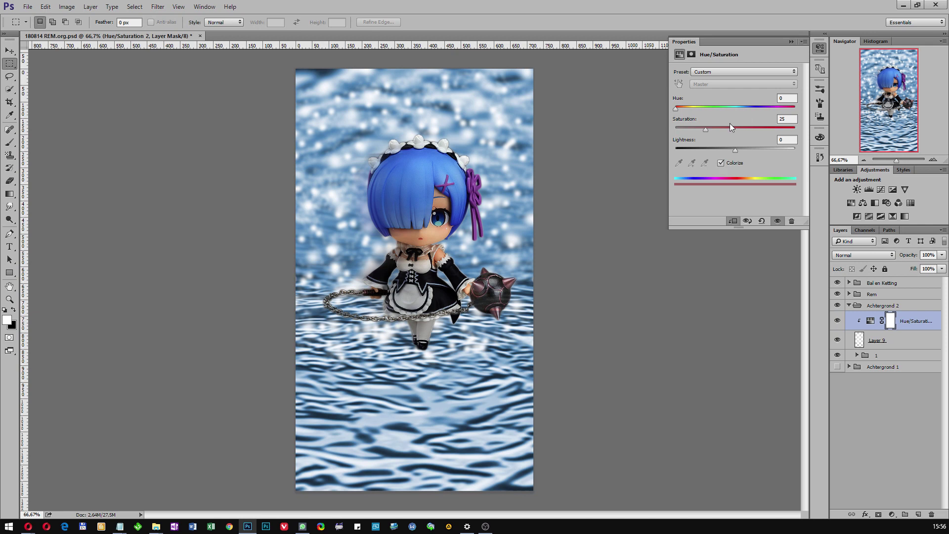
drag(677, 110, 751, 114)
drag(741, 127, 728, 151)
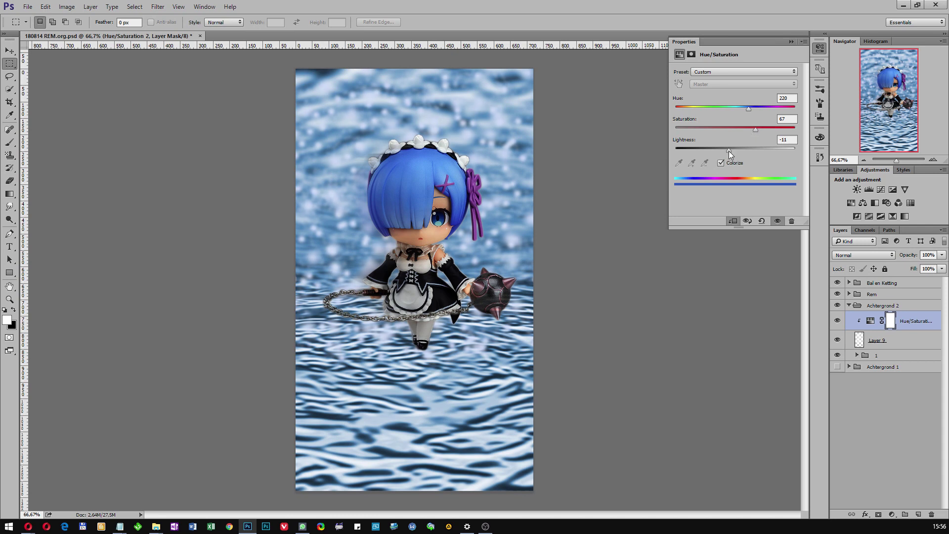
drag(729, 152, 731, 151)
- Group Layer 9 and its blue Hue/Saturation adjustment into a new group named 'stippen'
click(820, 48)
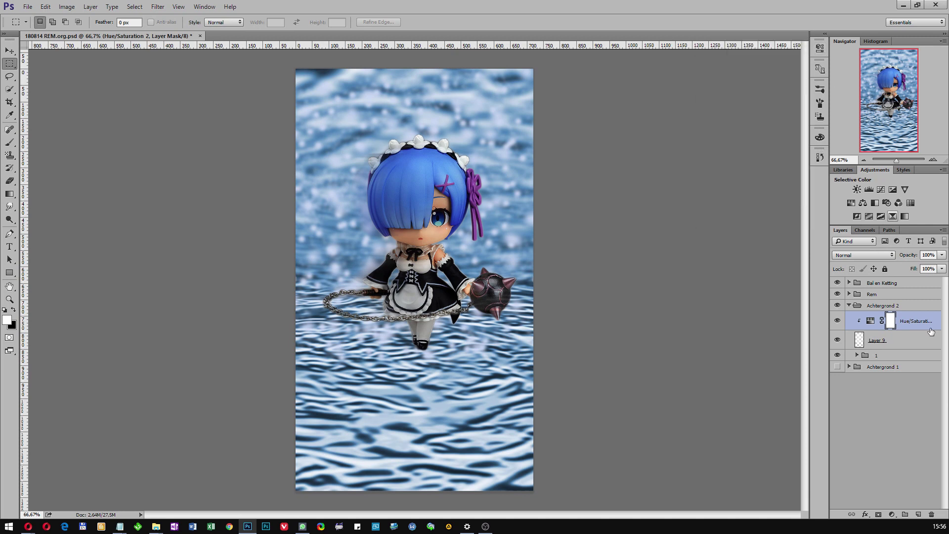
ctrl+click(906, 345)
right_click(903, 346)
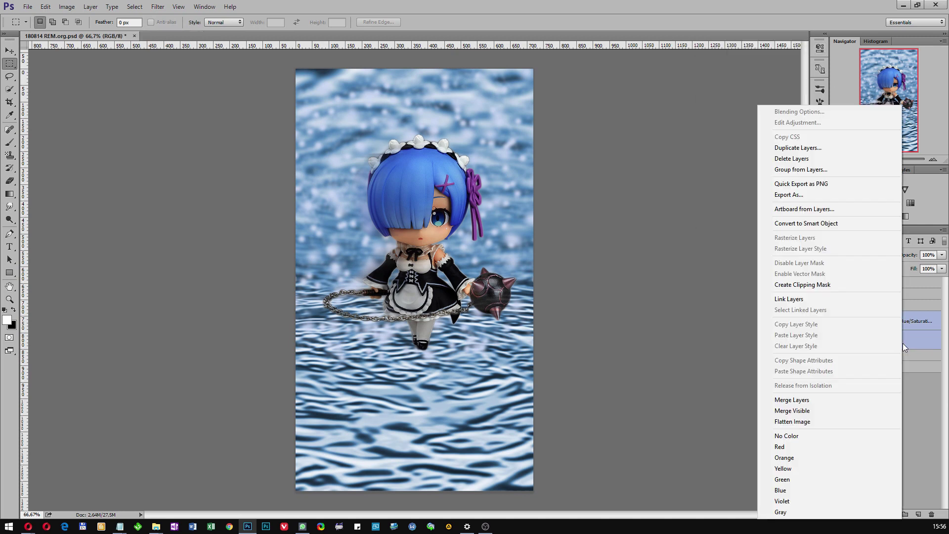
click(812, 170)
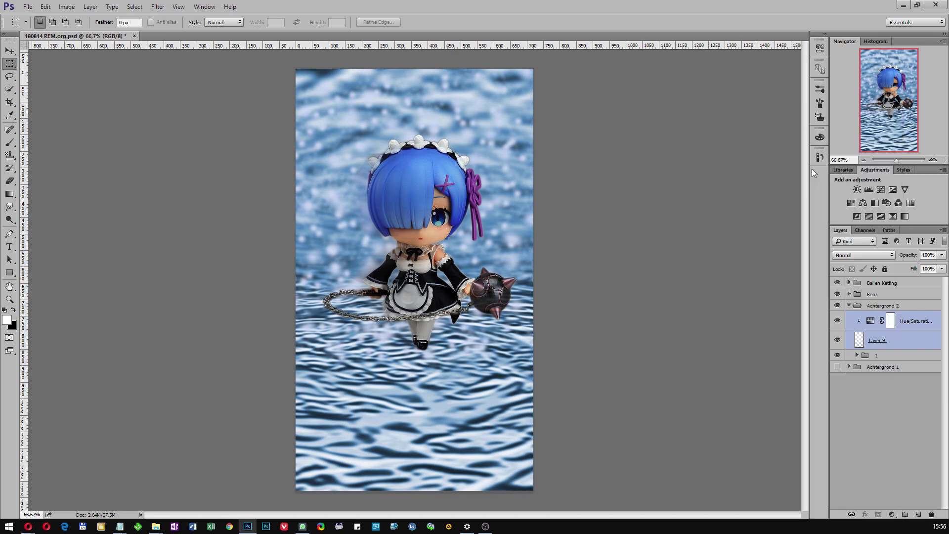
text(stippen)
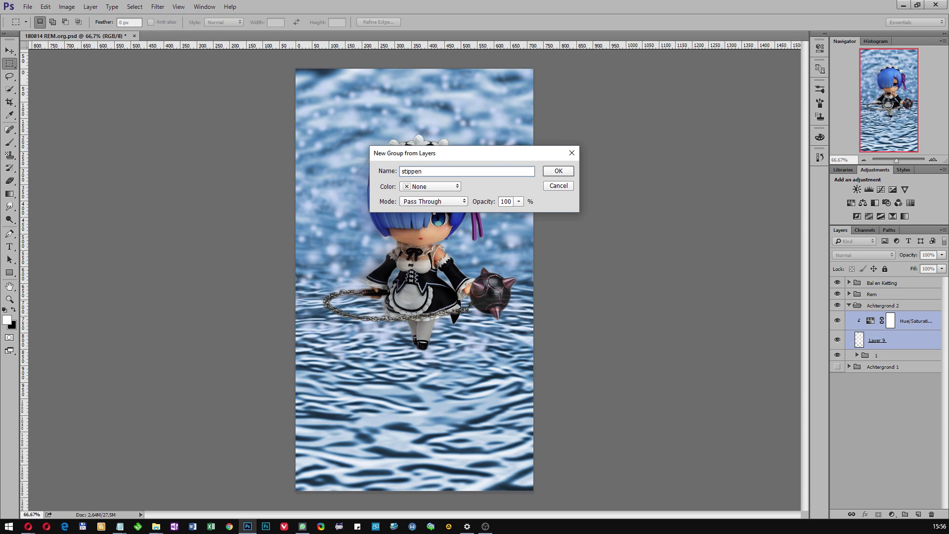
key(Return)
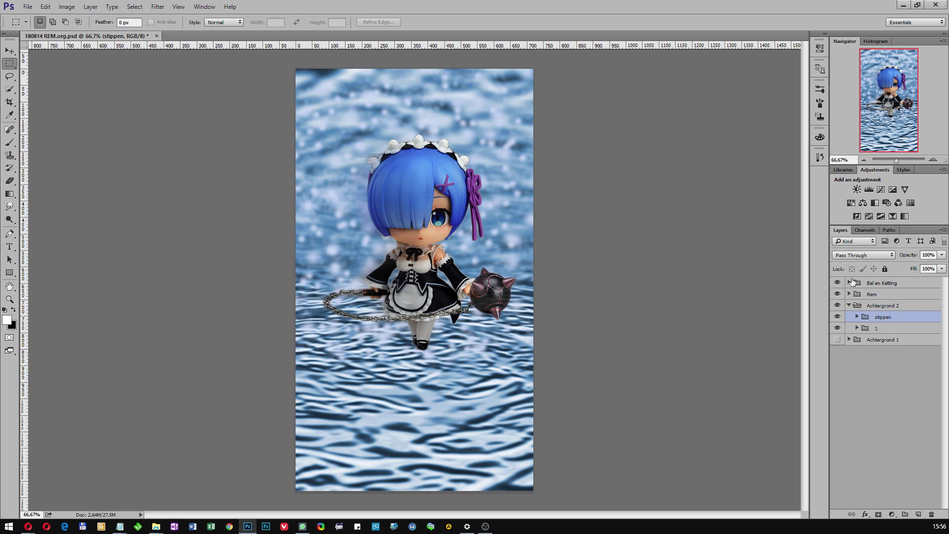
- Mask the ball-and-chain Layer 2 to its own outline
click(849, 283)
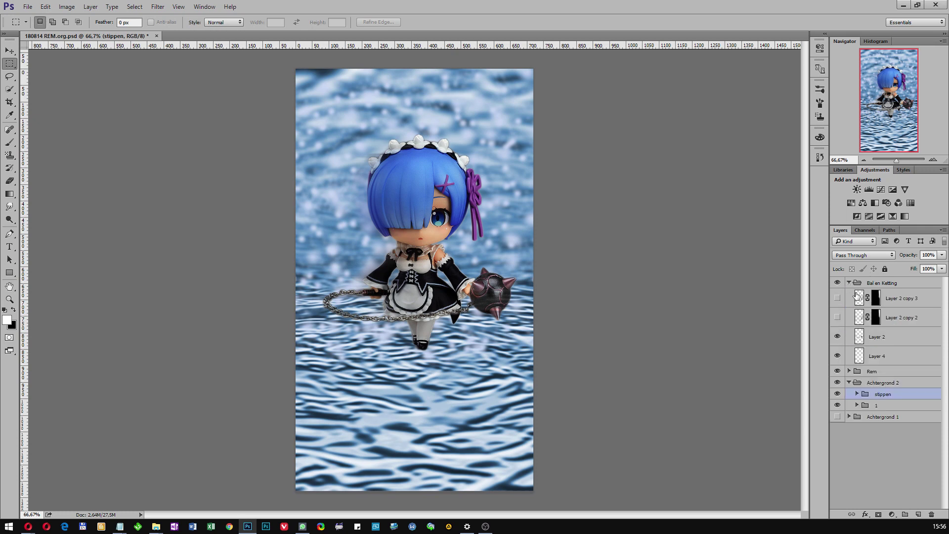
click(860, 338)
click(838, 337)
ctrl+click(861, 340)
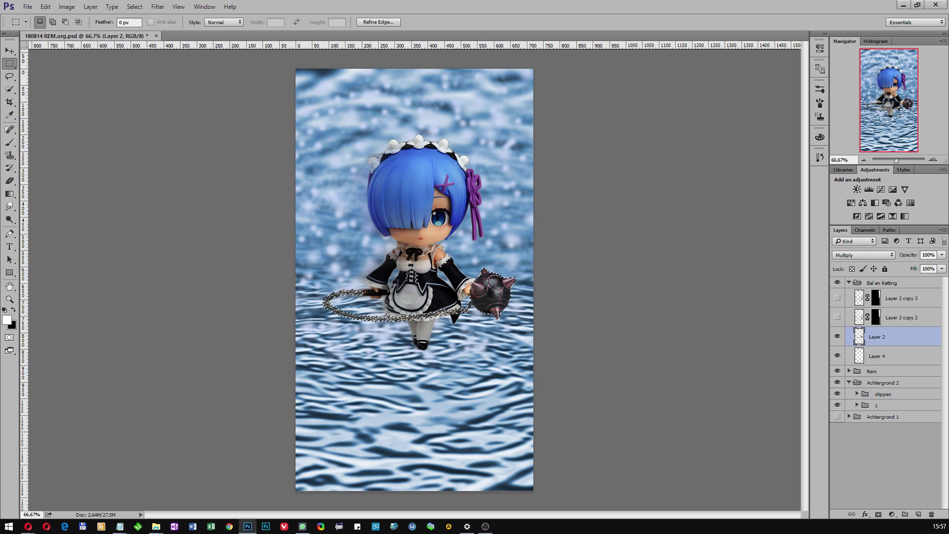
click(880, 515)
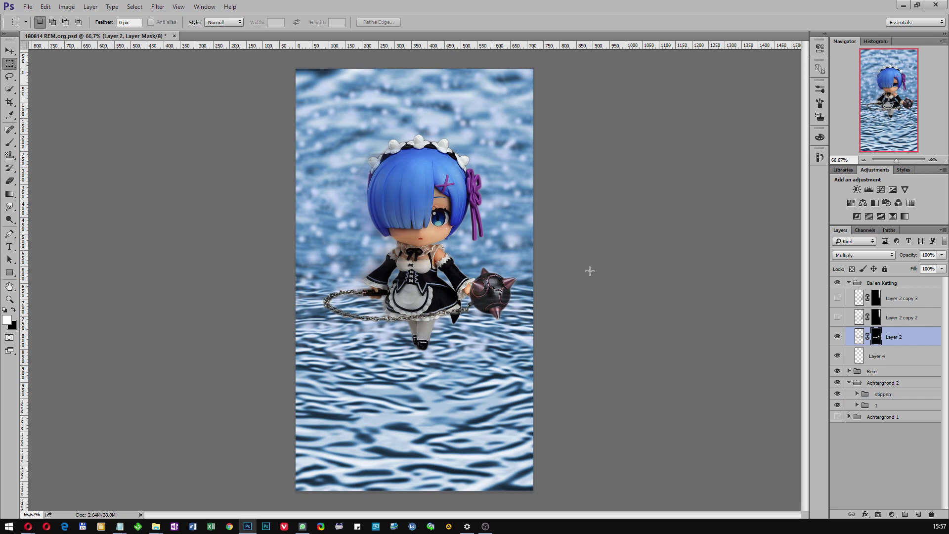
- Set Layer 2's blend mode to Normal and hide Layer 4
click(866, 255)
click(862, 269)
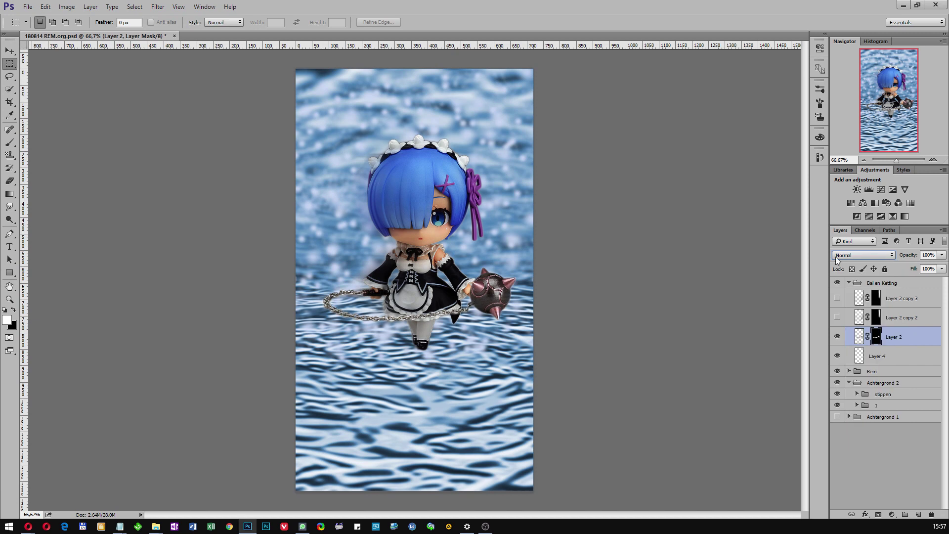
click(838, 356)
- Duplicate Layer 2 as 'Layer 2 copy'
drag(894, 338, 888, 387)
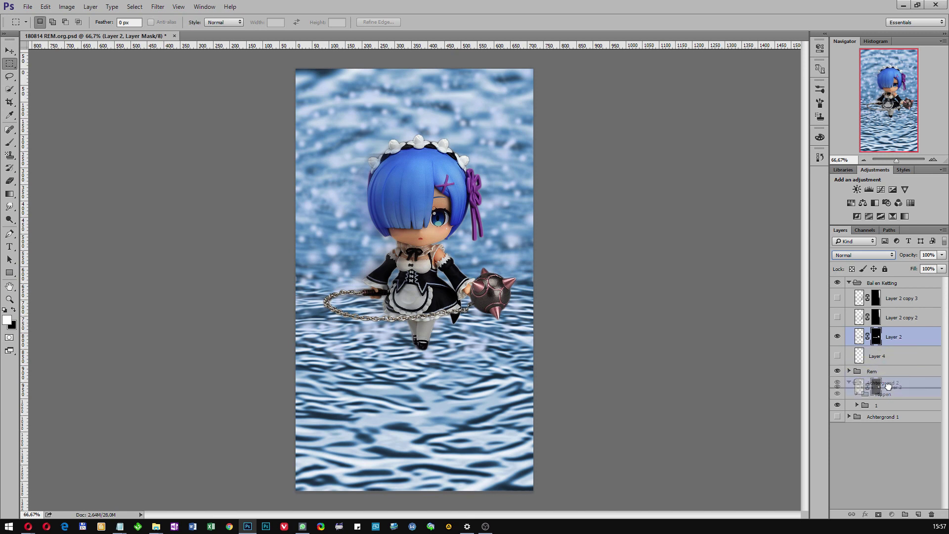
drag(889, 387, 894, 341)
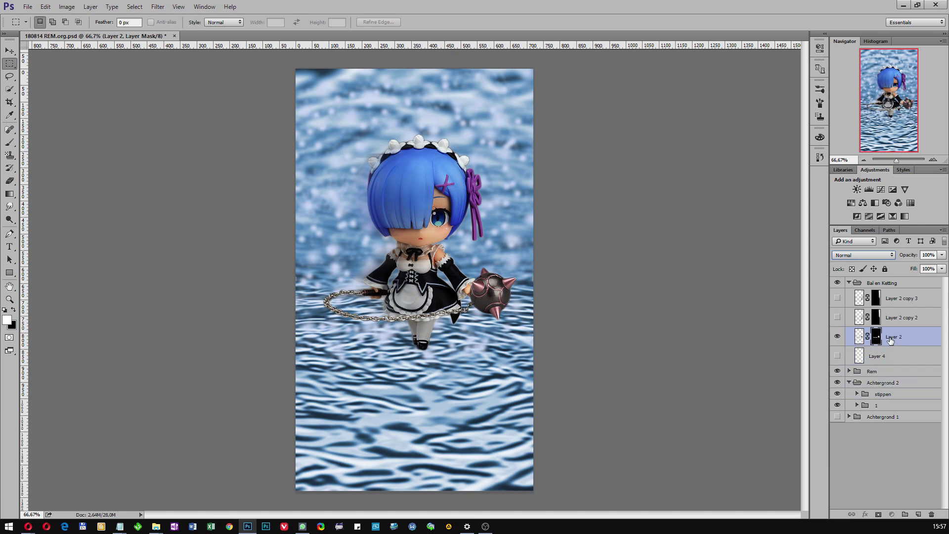
right_click(893, 342)
click(784, 148)
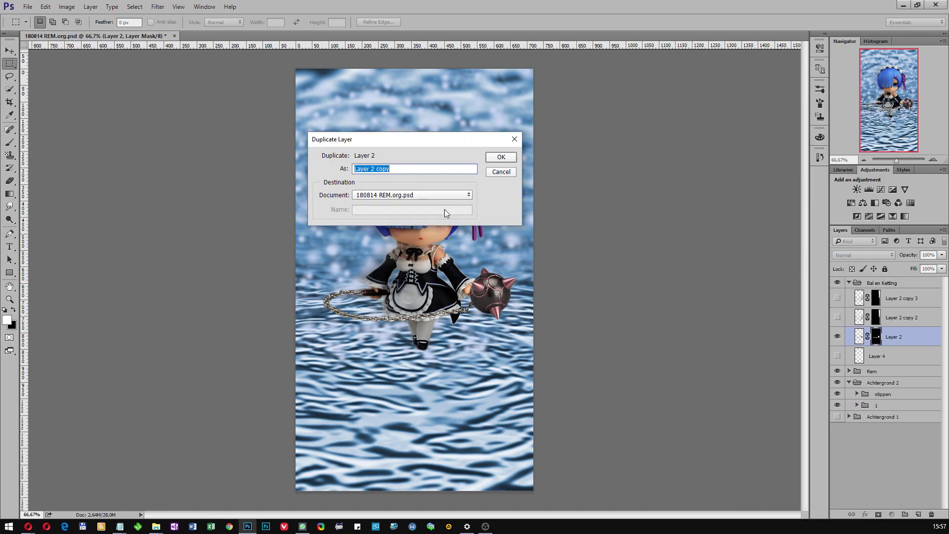
click(501, 159)
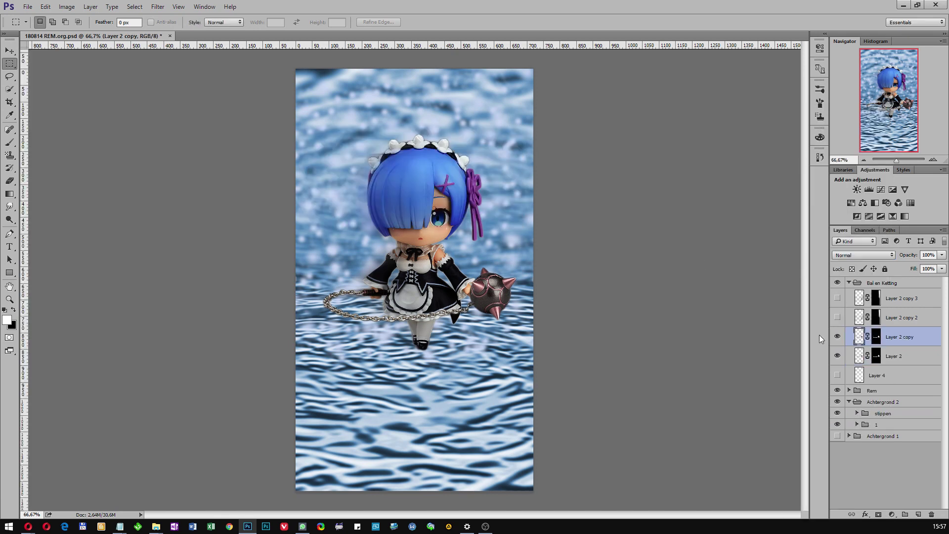
- Move Layer 2 copy into Achtergrond 2, directly above the stippen group
drag(892, 338, 895, 410)
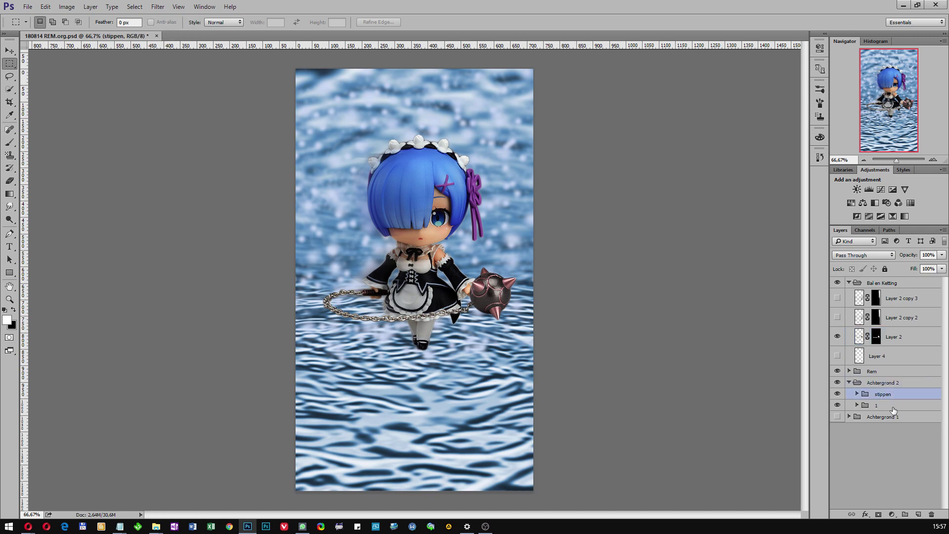
click(857, 394)
drag(899, 411, 895, 389)
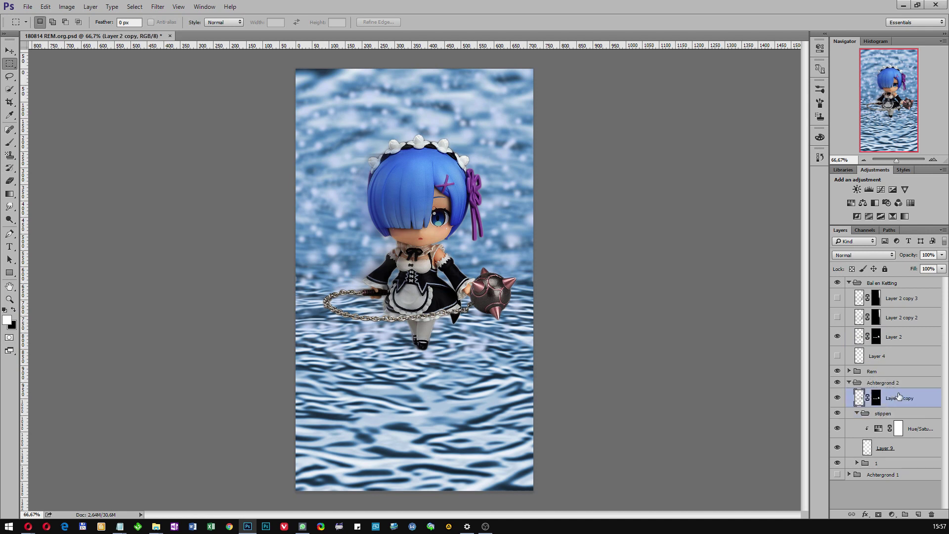
click(850, 283)
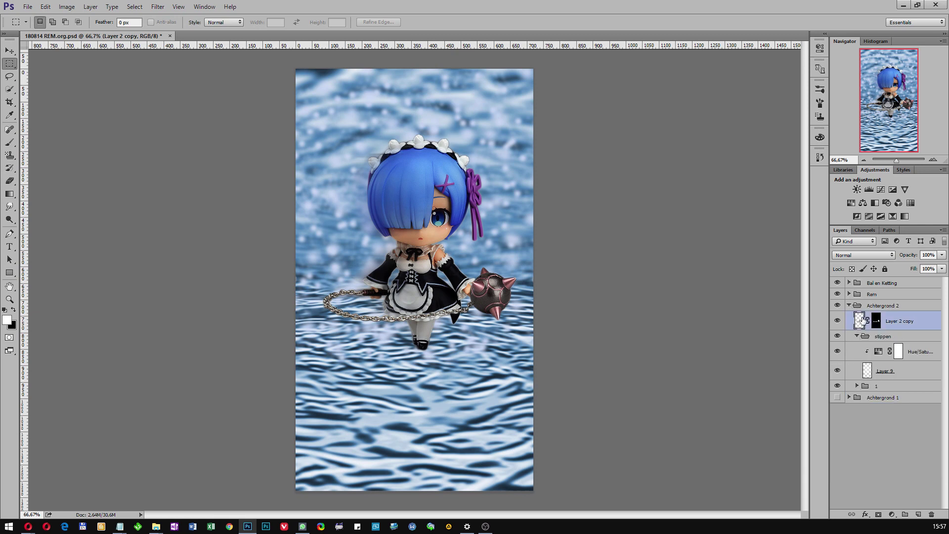
click(849, 295)
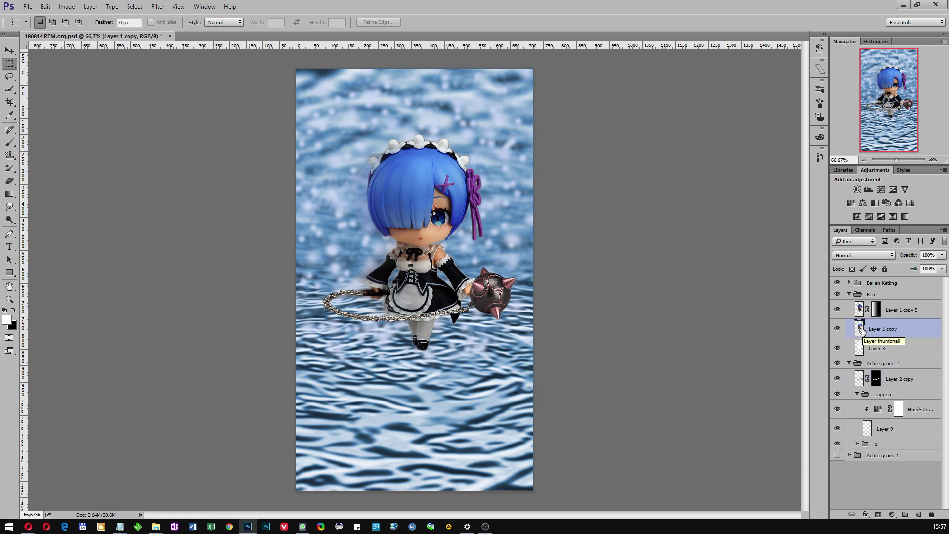
- Mask Layer 1 copy to Rem's outline and hide Layer 3
ctrl+click(860, 330)
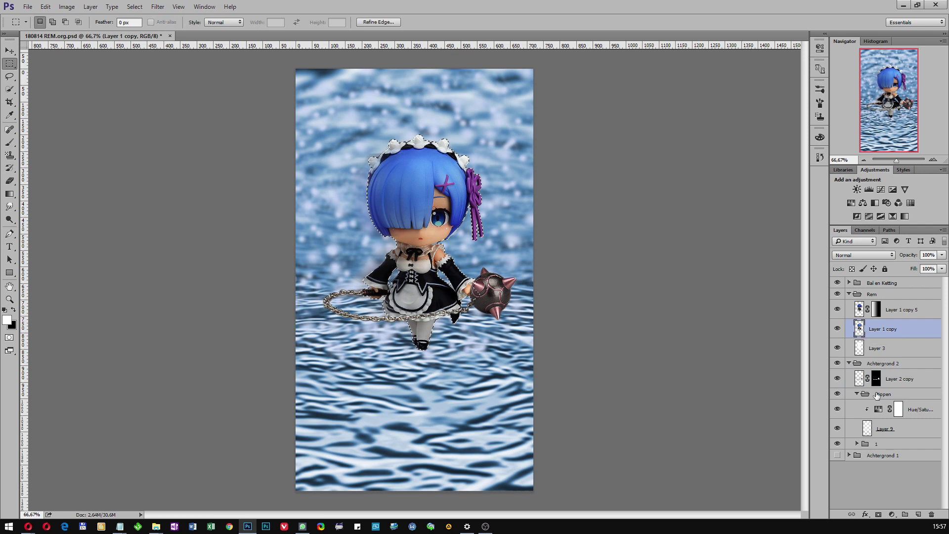
click(879, 516)
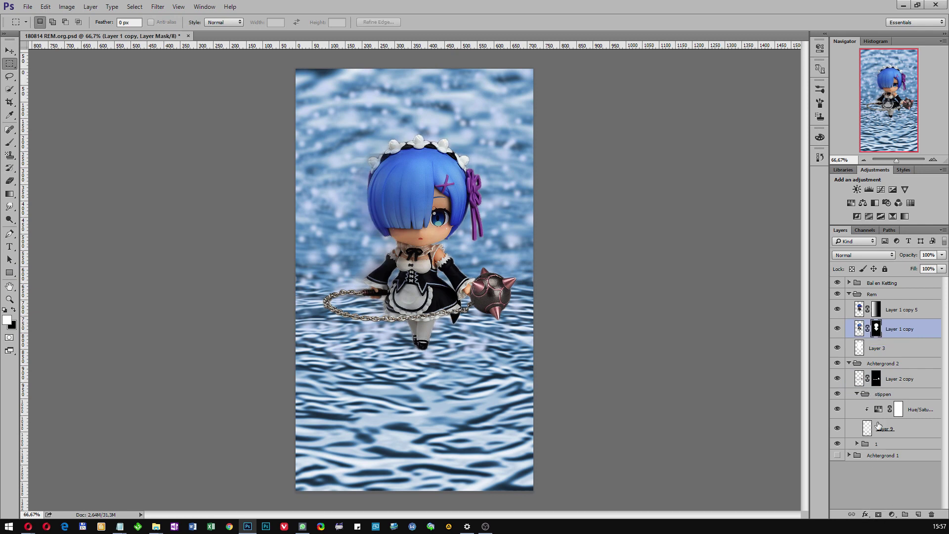
click(837, 348)
click(859, 329)
- Duplicate Layer 1 copy as 'Layer 1 copy 2', place it under Layer 2 copy, and select both
right_click(861, 331)
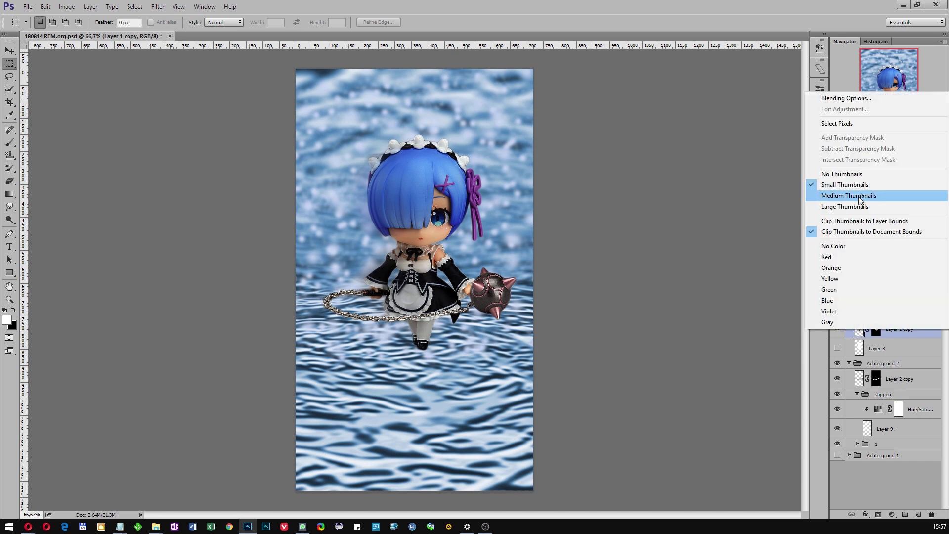
click(912, 341)
right_click(909, 336)
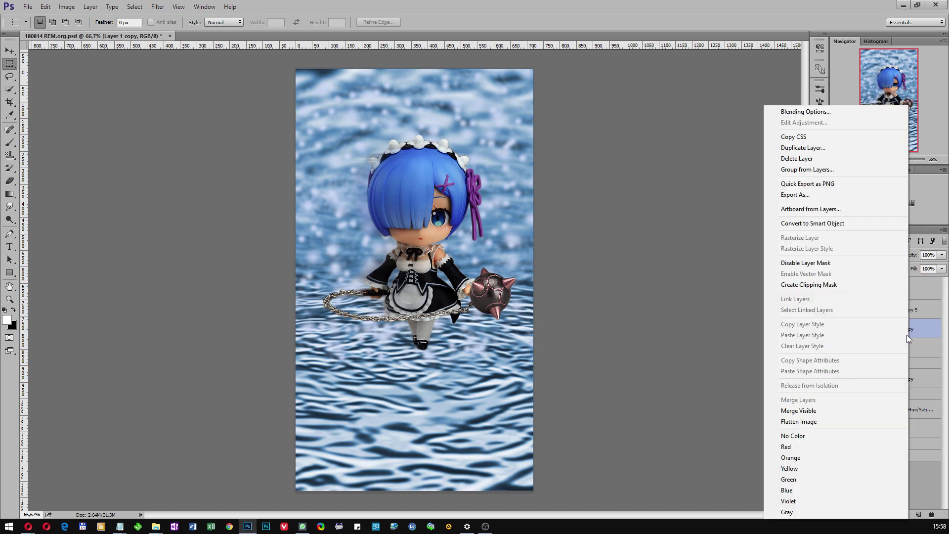
click(804, 148)
click(501, 157)
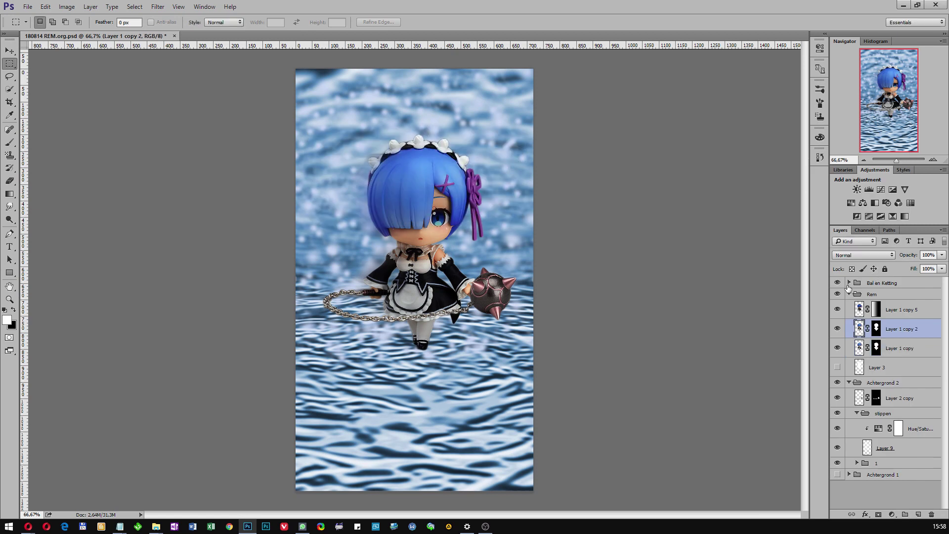
drag(902, 330, 911, 408)
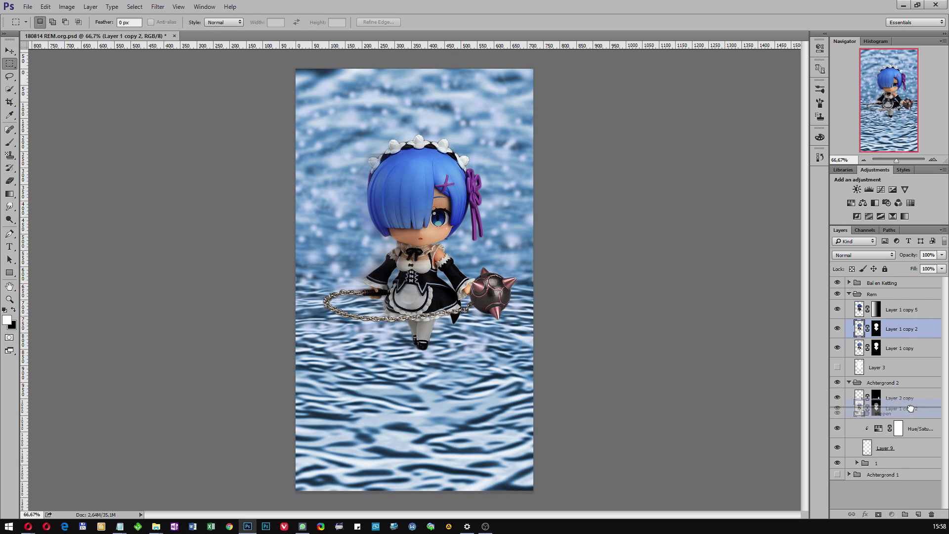
drag(910, 408, 911, 409)
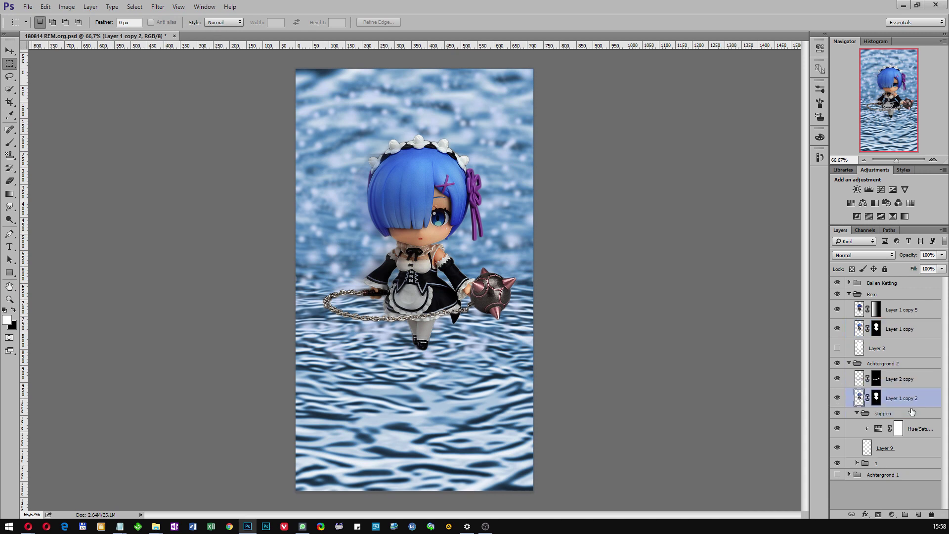
ctrl+click(899, 381)
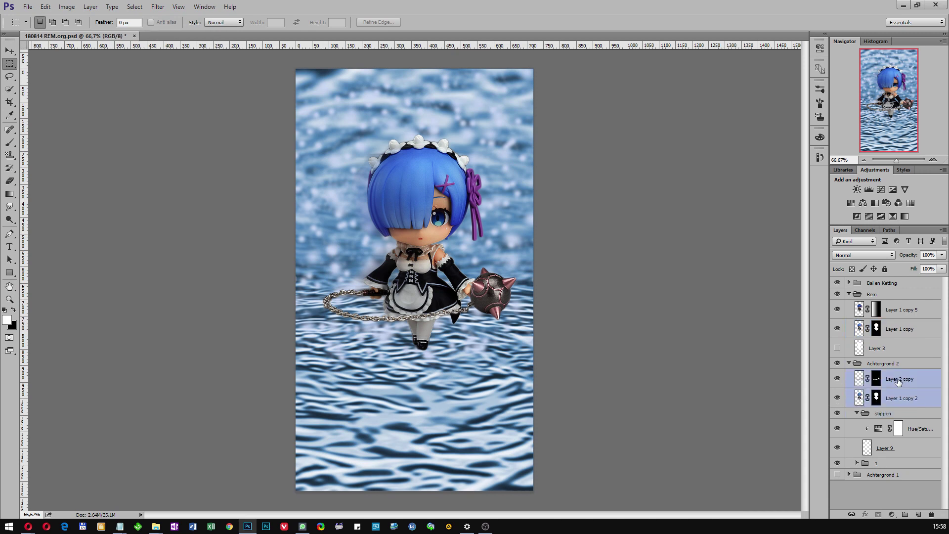
- Merge Layer 1 copy 2 into Layer 2 copy and flip the merged layer vertically
right_click(899, 382)
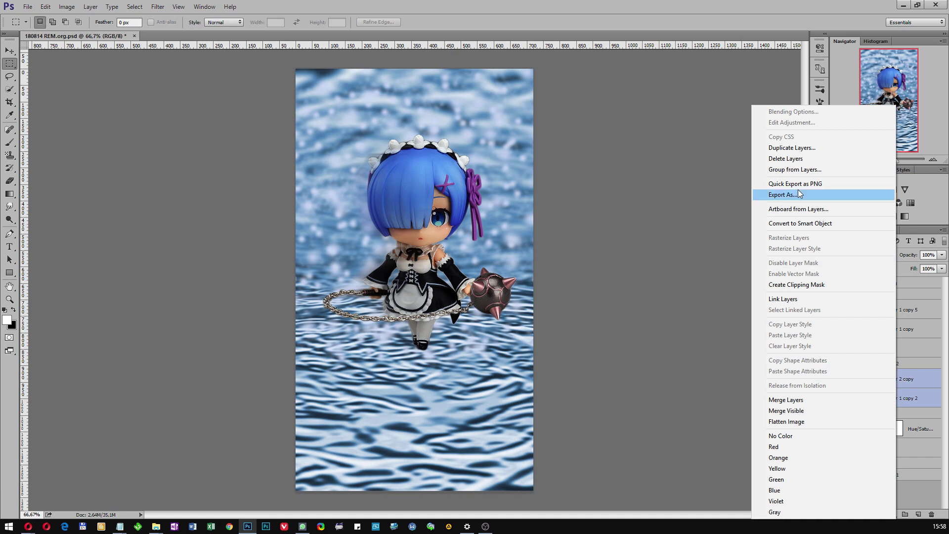
click(817, 403)
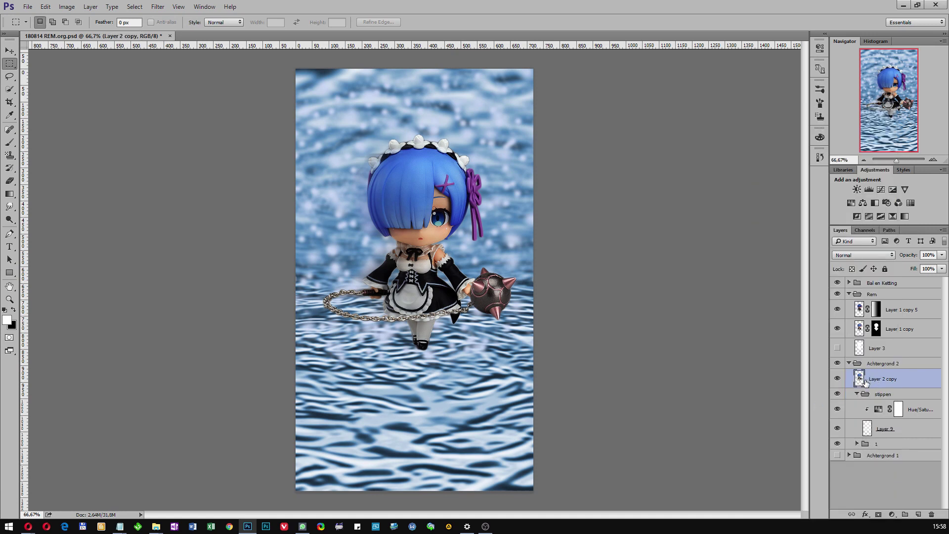
click(67, 6)
mouse_move(46, 7)
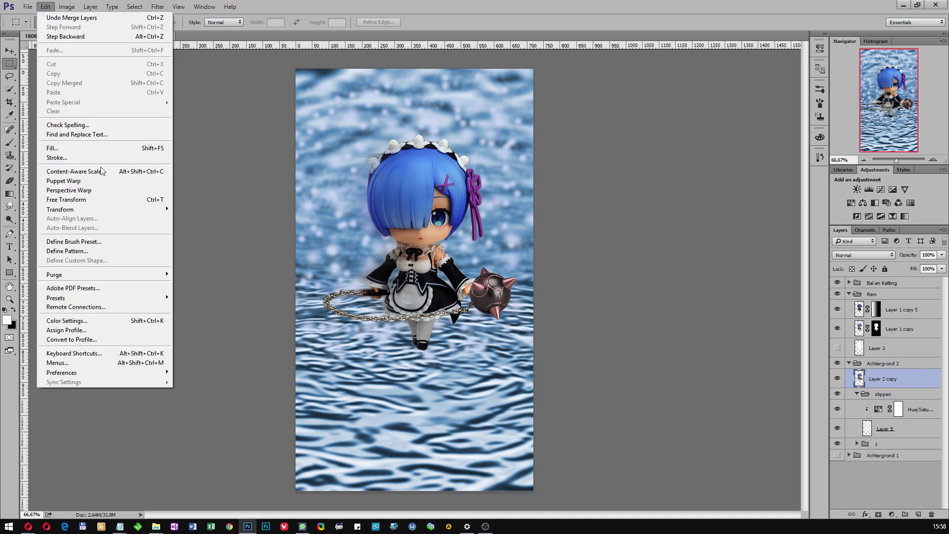
mouse_move(61, 209)
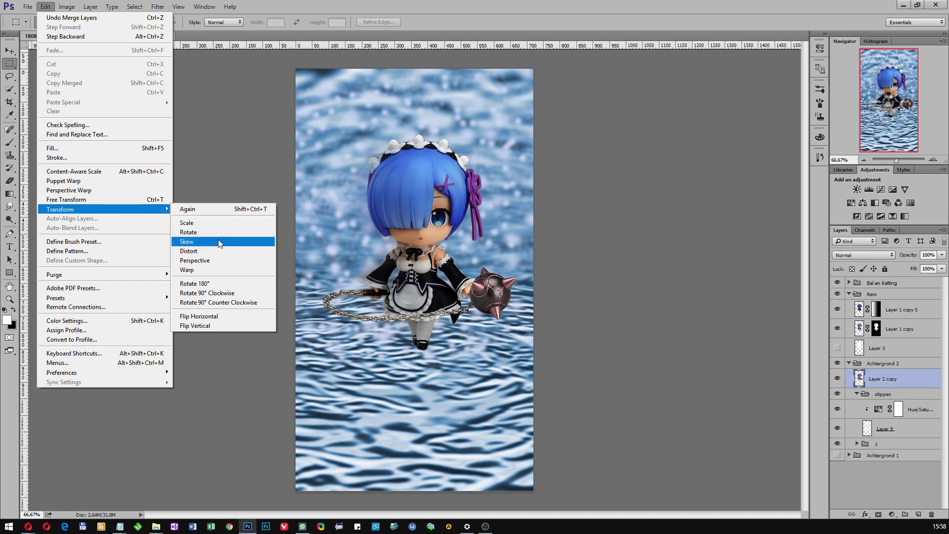
click(204, 325)
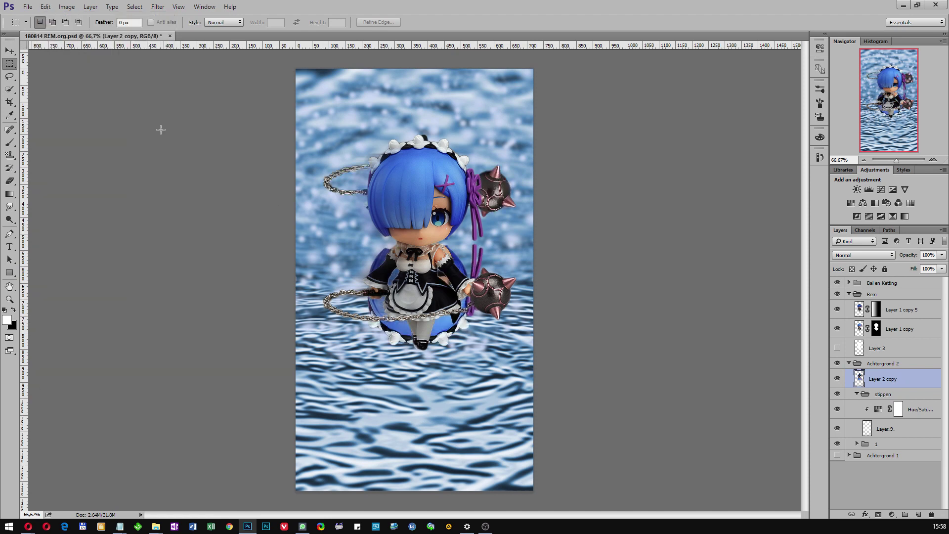
- Apply a horizontal flip, then delete that flip from the History panel
click(45, 6)
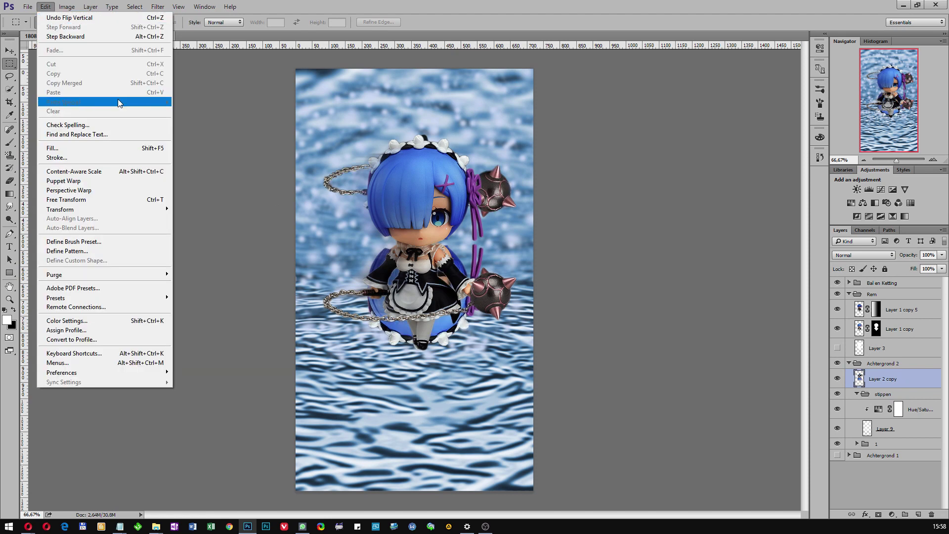
mouse_move(61, 209)
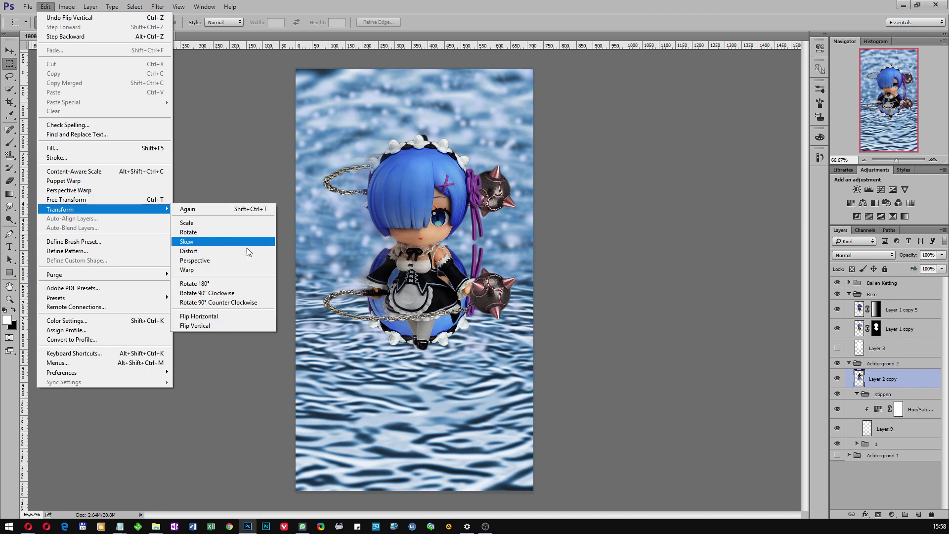
click(228, 318)
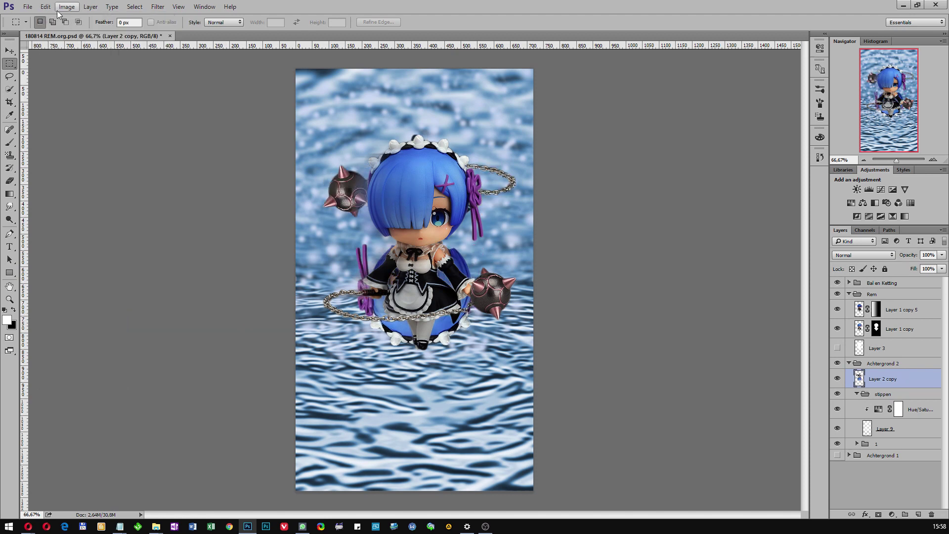
click(820, 159)
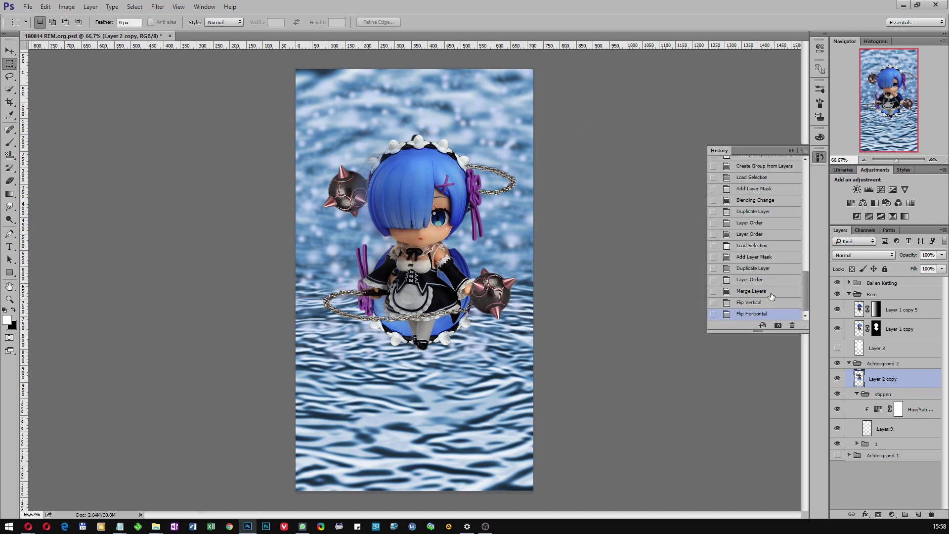
click(792, 327)
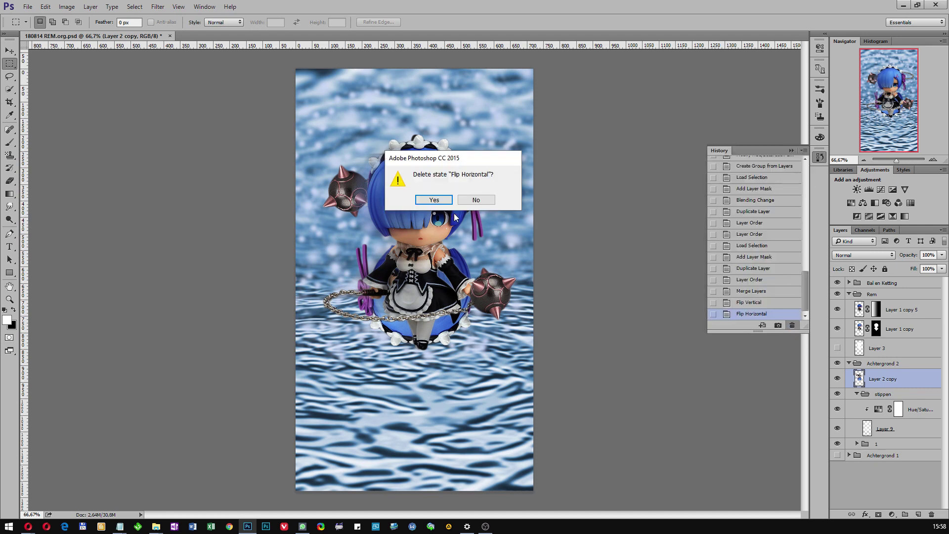
click(434, 200)
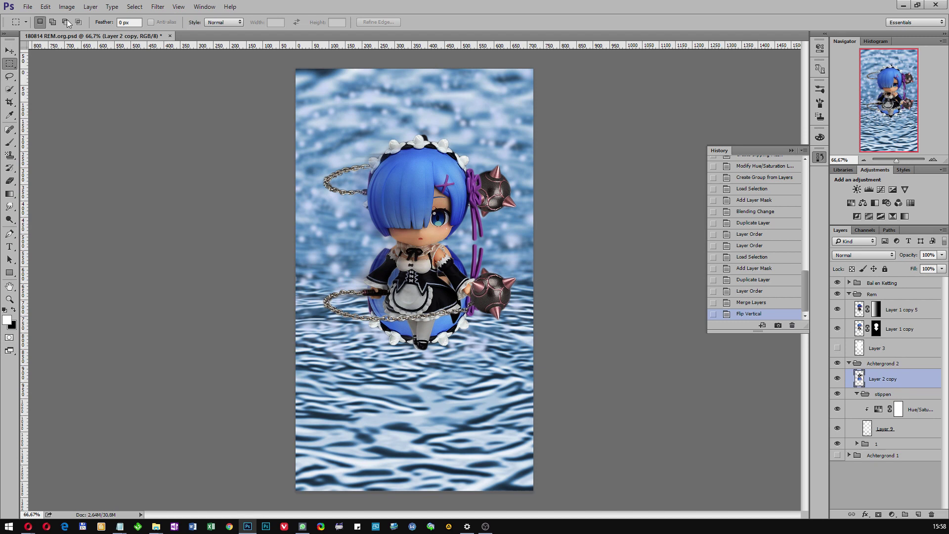
click(9, 50)
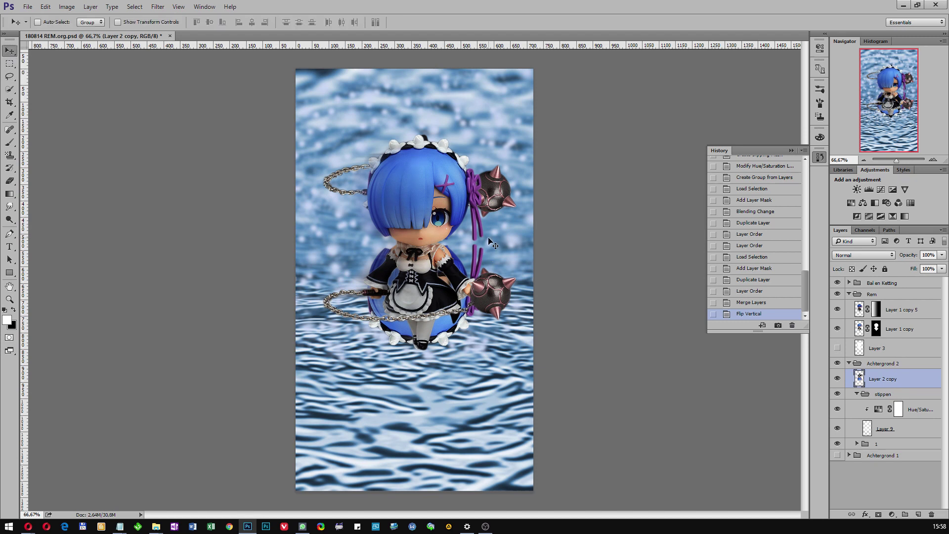
- Drag the flipped Layer 2 copy straight down beneath Rem's feet as a reflection
drag(489, 239, 486, 452)
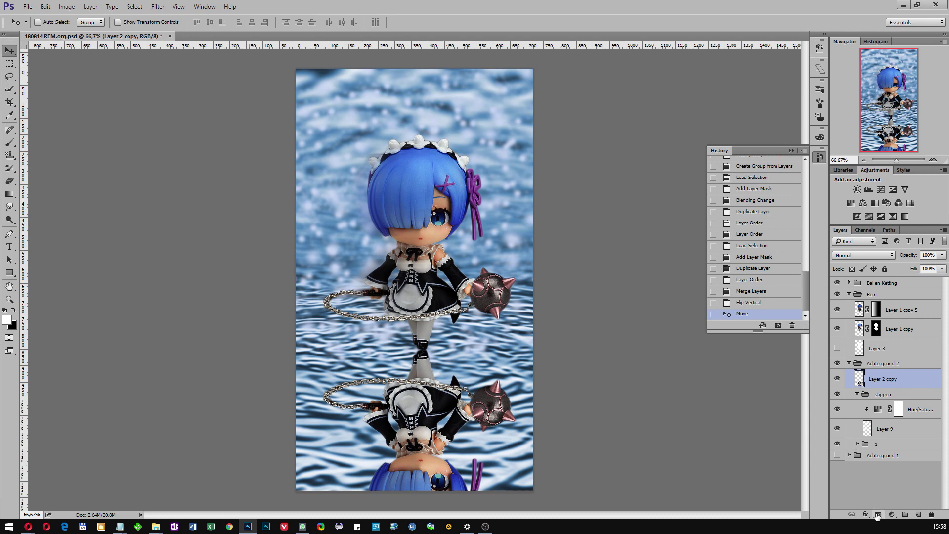
- Set the reflection layer's opacity to 75%
click(942, 256)
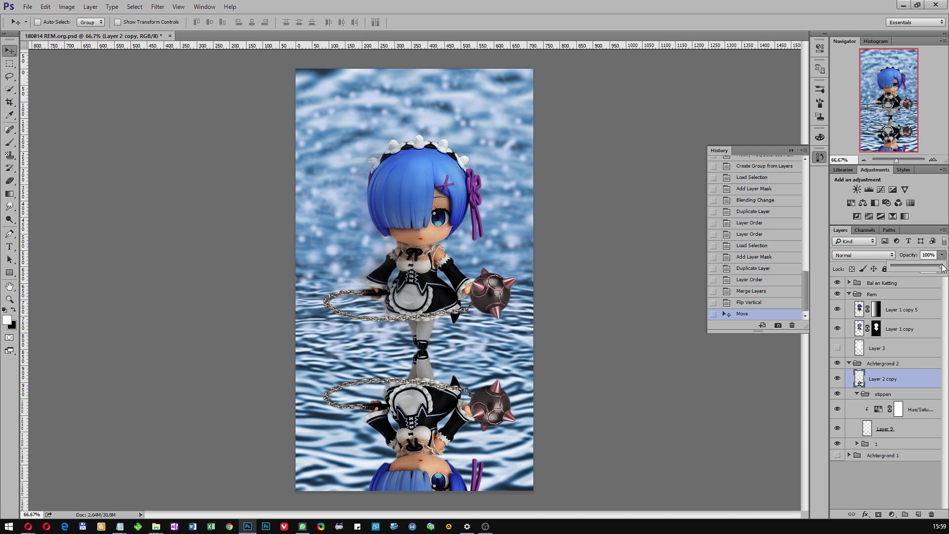
drag(943, 268, 928, 270)
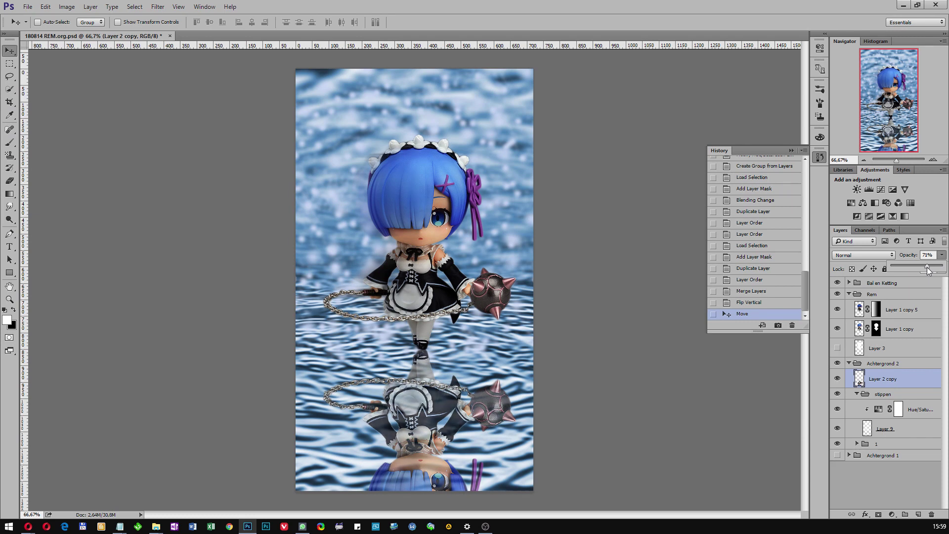
drag(928, 270, 930, 269)
click(943, 257)
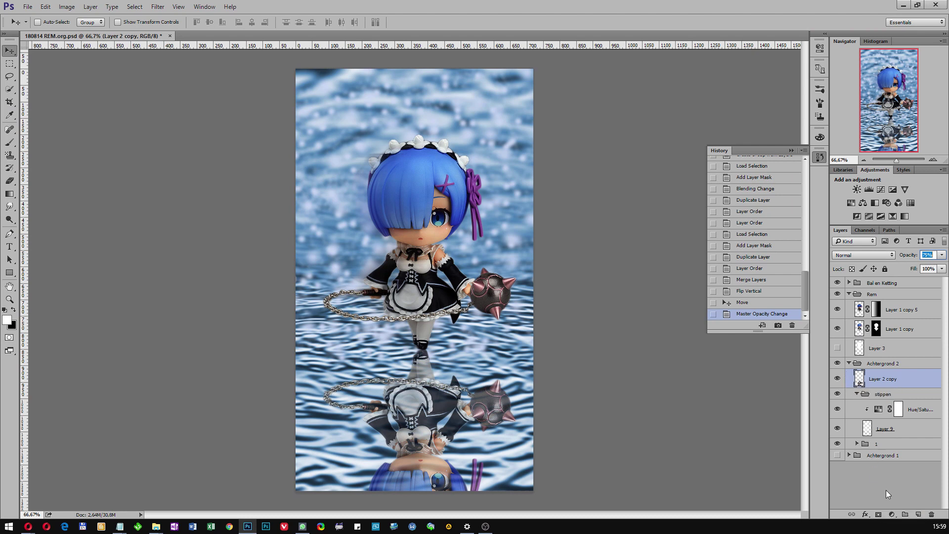
- Add a layer mask built from the reflection's loaded outline selection
click(879, 515)
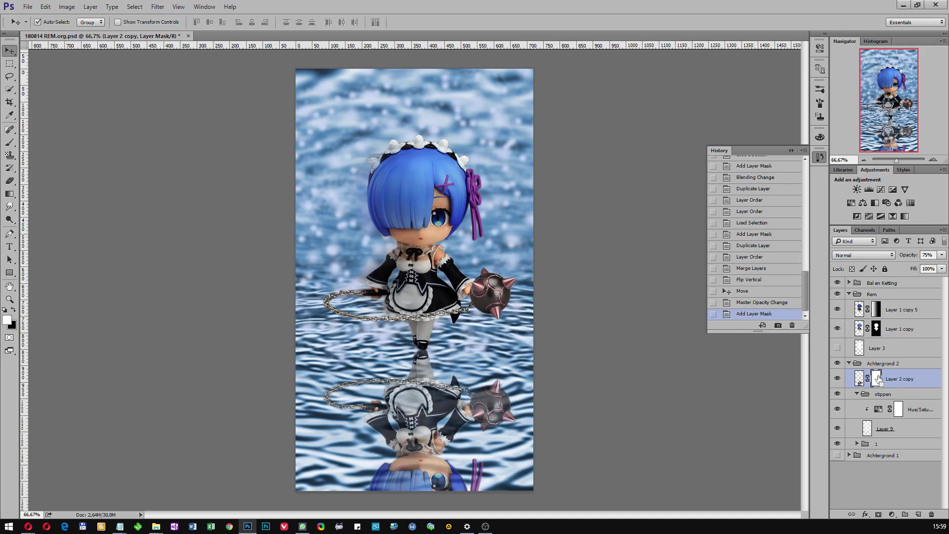
key(ctrl+z)
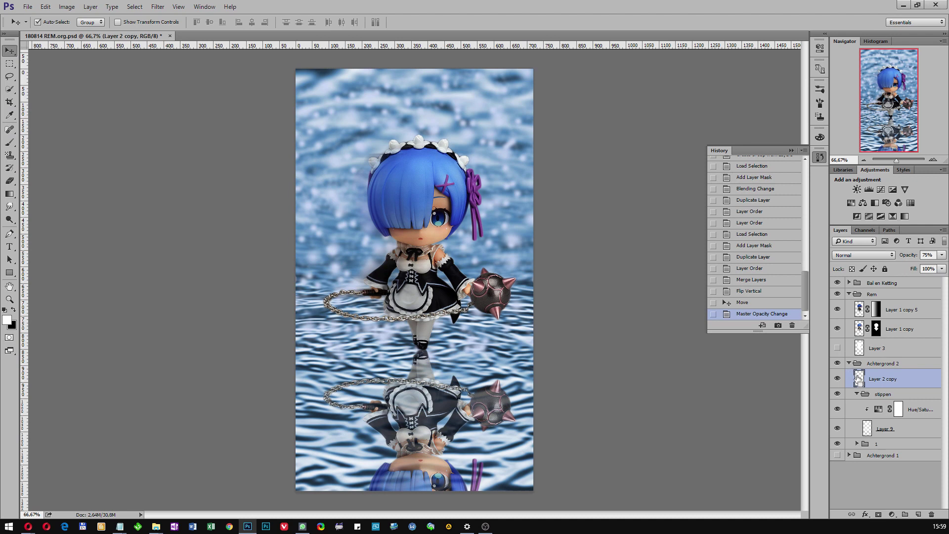
ctrl+click(859, 380)
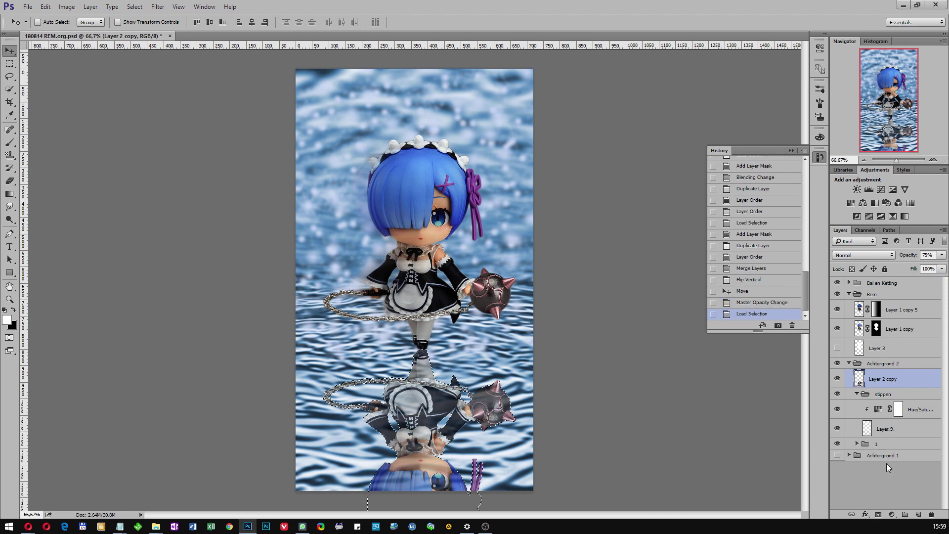
click(878, 515)
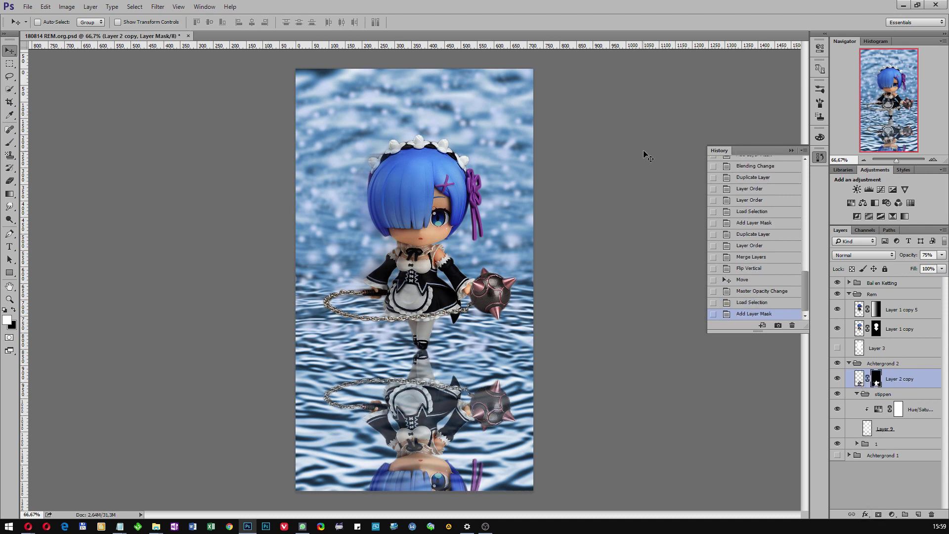
click(864, 161)
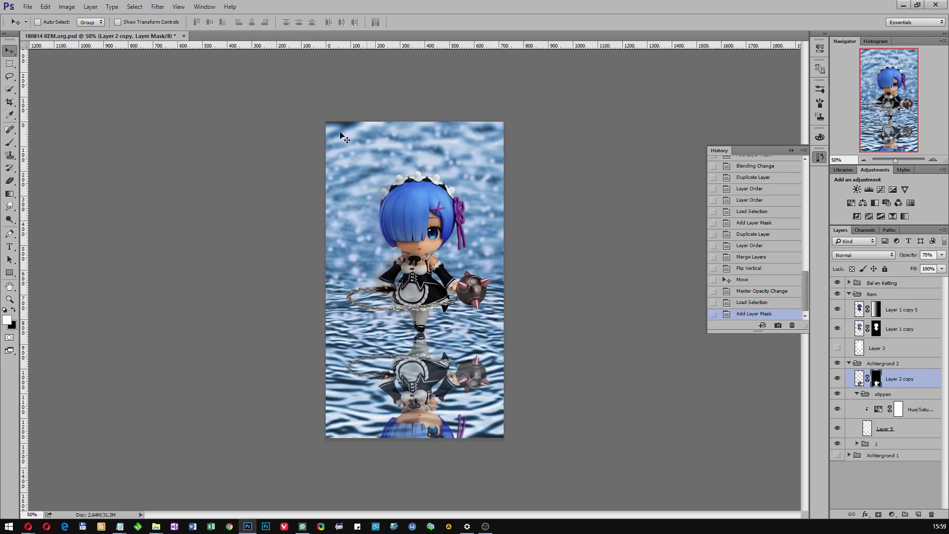
- Draw a black, non-reversed gradient on the reflection's mask so it fades toward the bottom
click(9, 195)
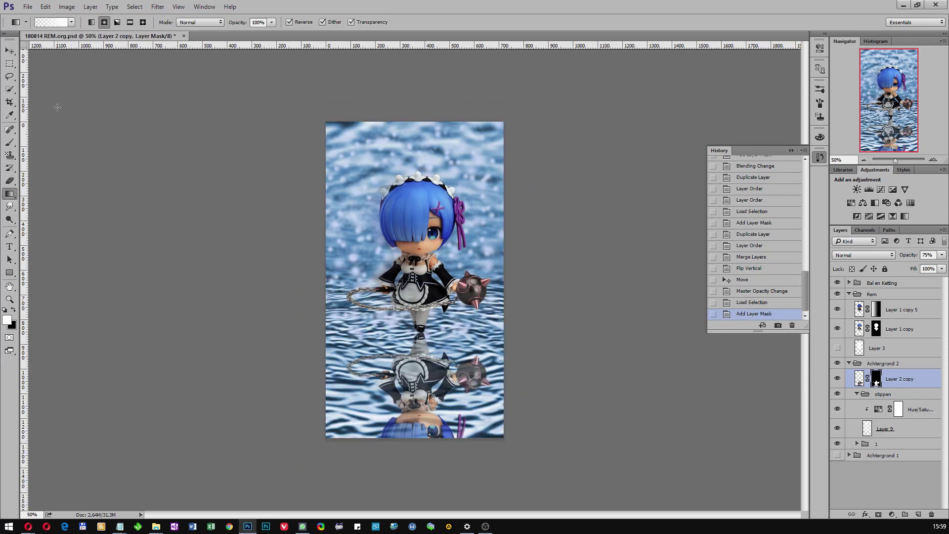
click(14, 311)
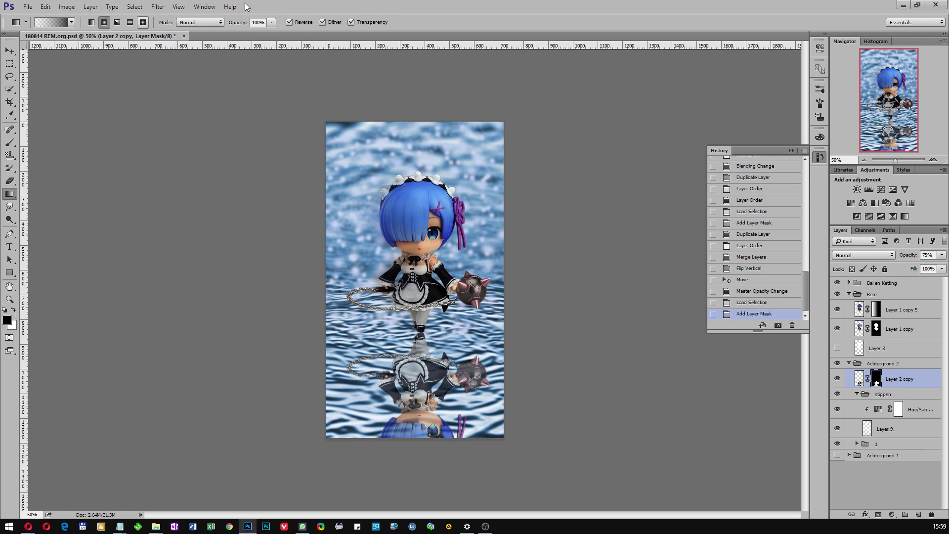
click(290, 22)
drag(419, 472, 420, 472)
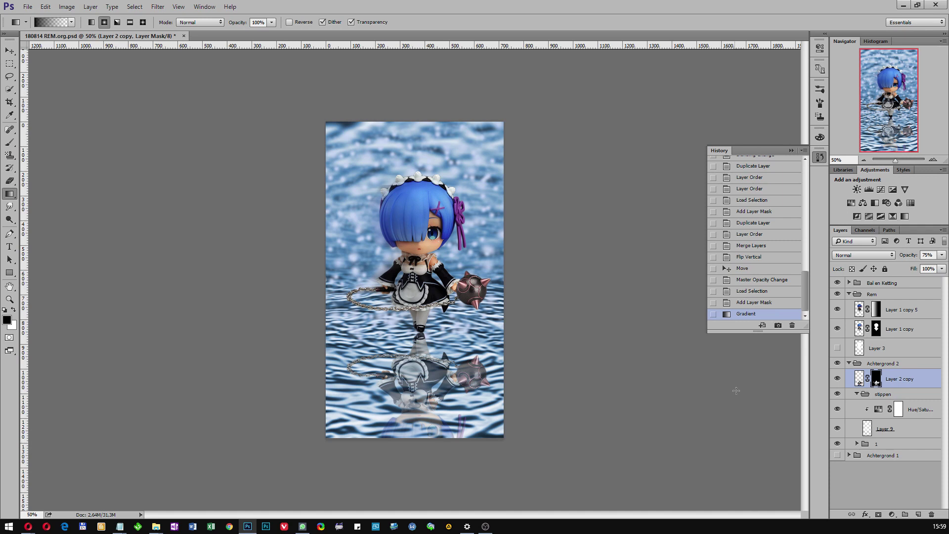
click(857, 394)
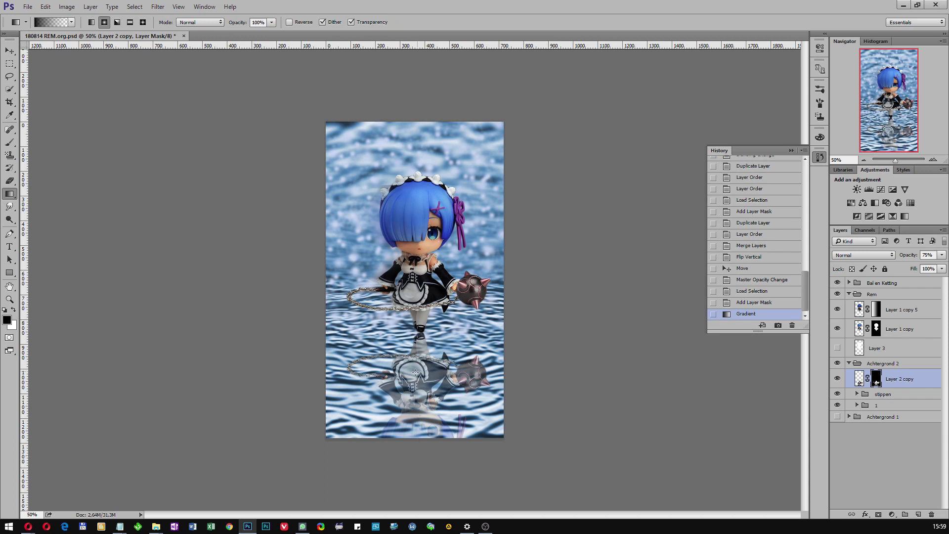
drag(415, 372, 431, 382)
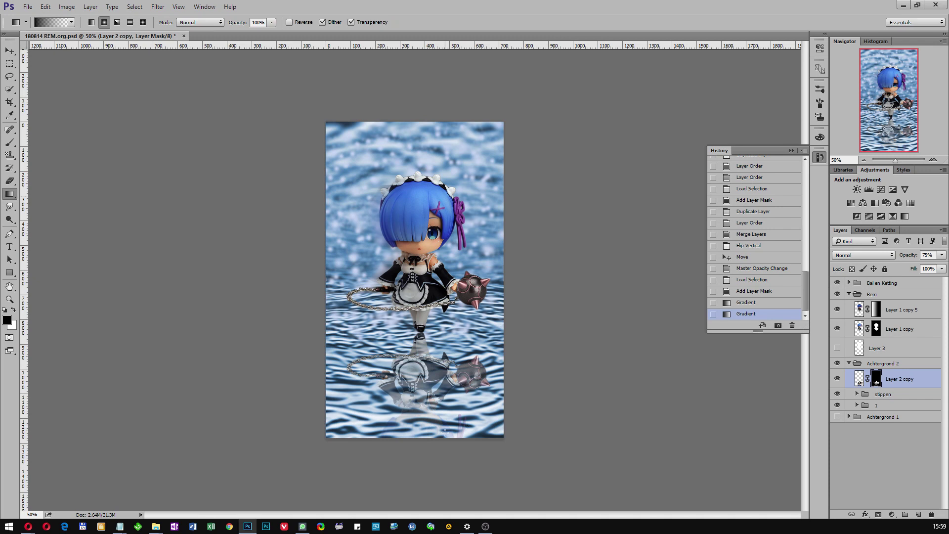
key(ctrl+z)
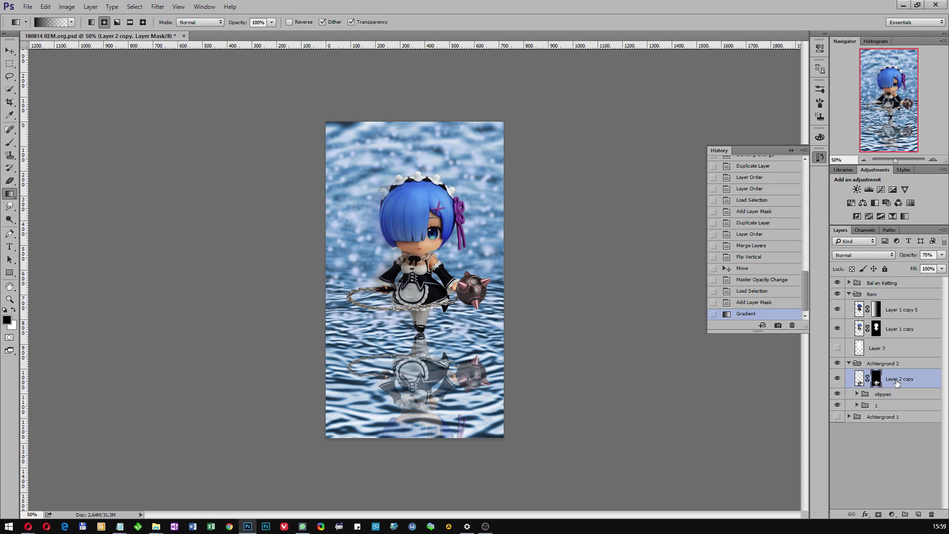
click(892, 515)
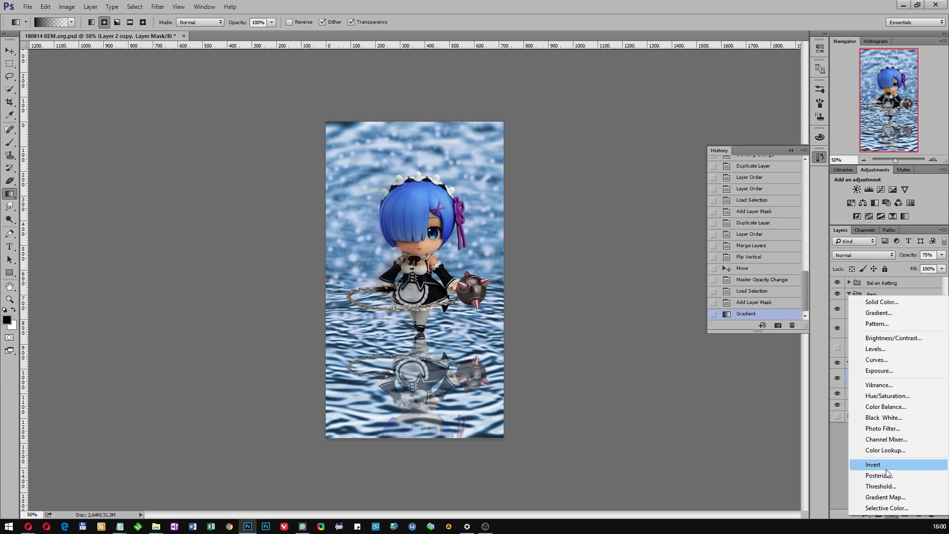
- Add a Hue/Saturation adjustment clipped to Layer 2 copy: hue +13, saturation +12, lightness +7
click(885, 396)
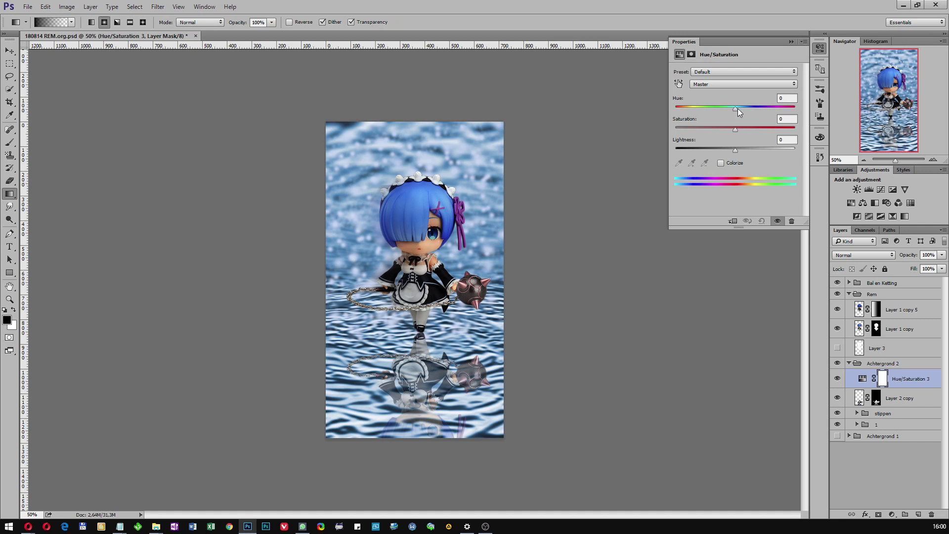
drag(738, 108, 743, 108)
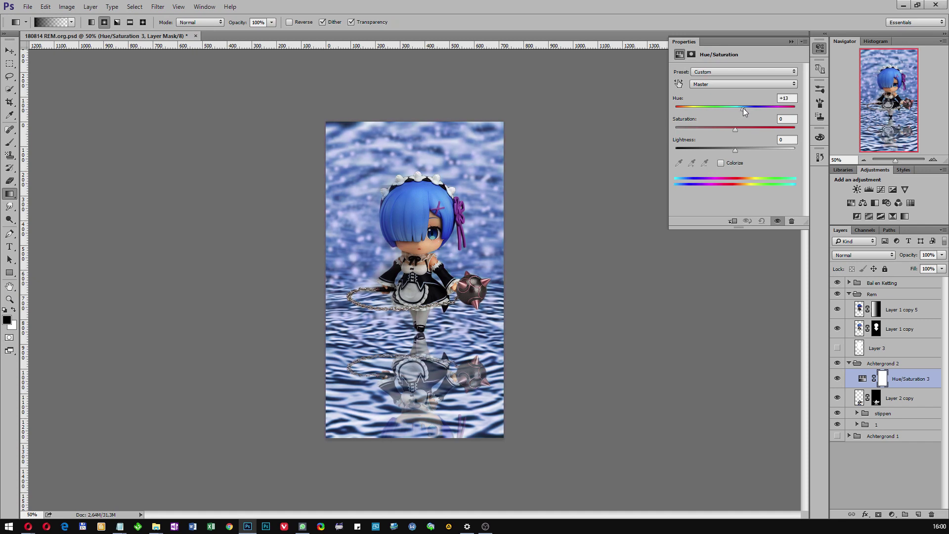
click(733, 222)
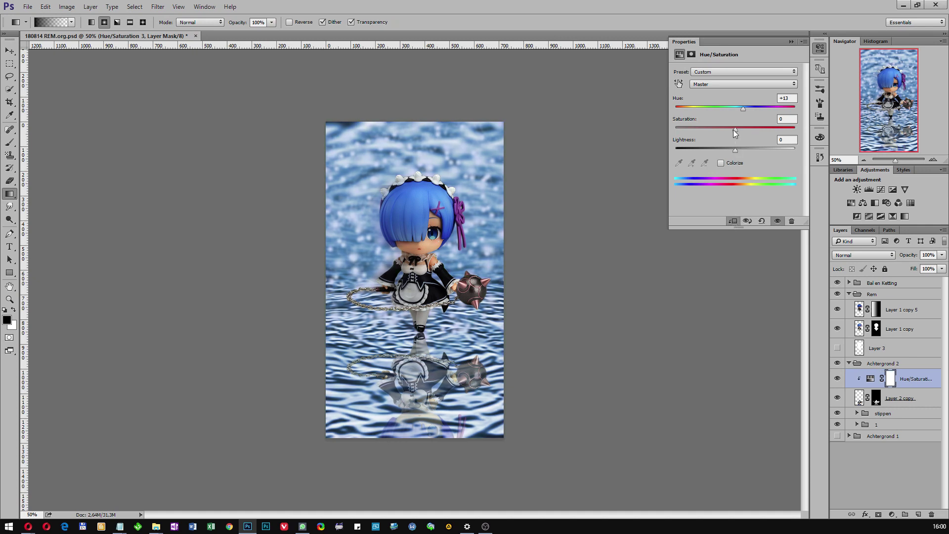
mouse_move(735, 129)
mouse_down()
mouse_move(744, 130)
mouse_move(729, 150)
mouse_move(737, 151)
mouse_up()
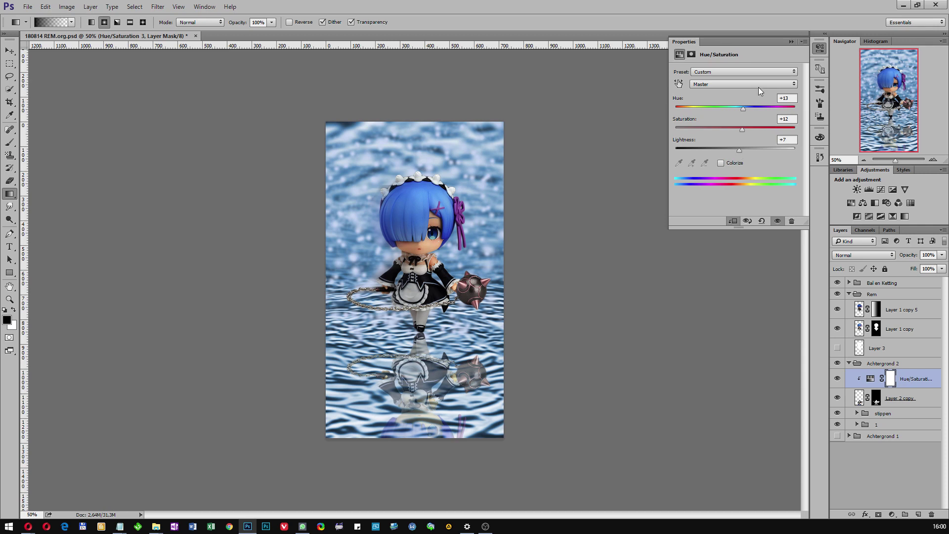
click(819, 48)
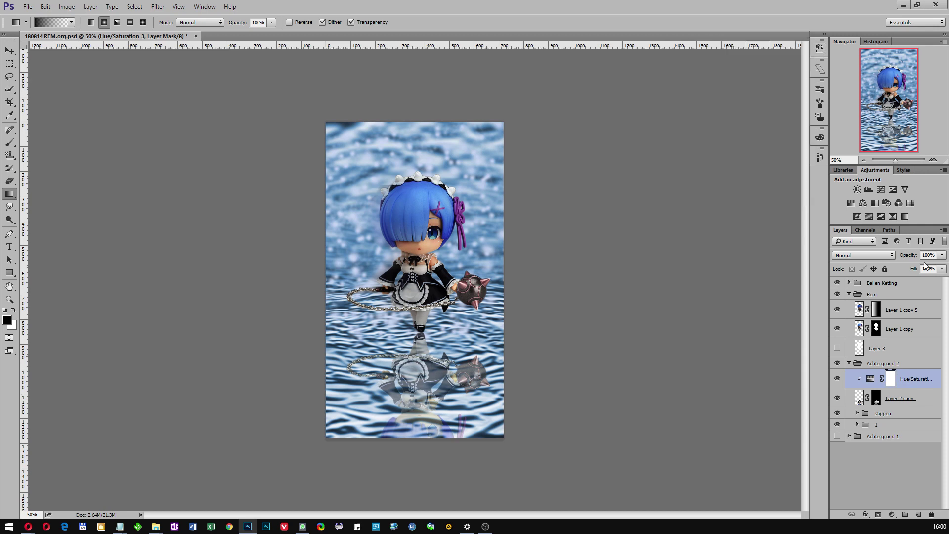
- Group Layer 2 copy and its clipped Hue/Saturation adjustment into a group named 'reflectie'
shift+click(921, 401)
right_click(922, 400)
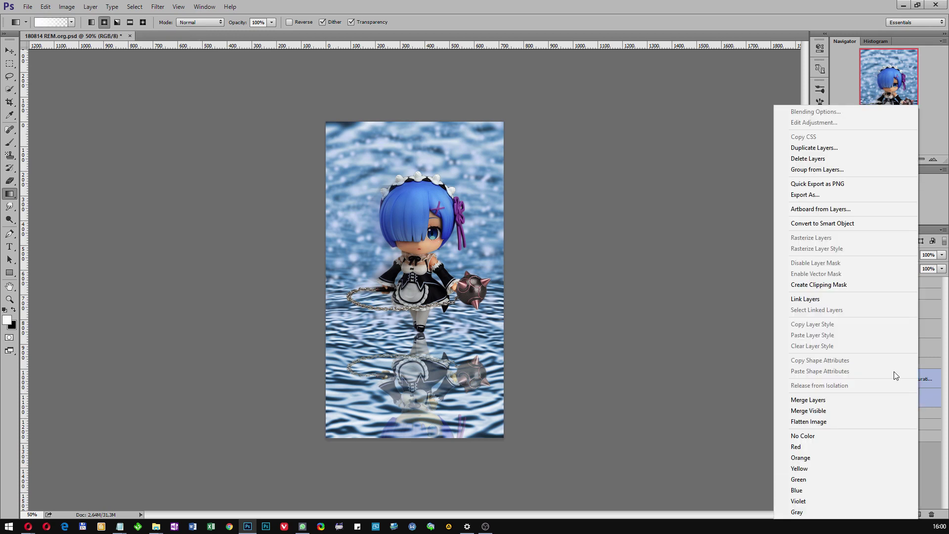
click(819, 170)
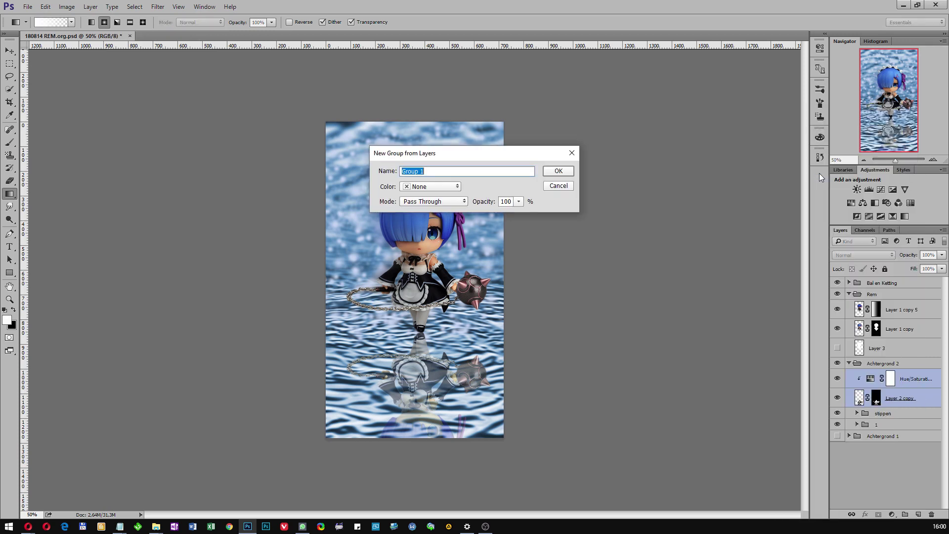
text(reflectie)
key(Return)
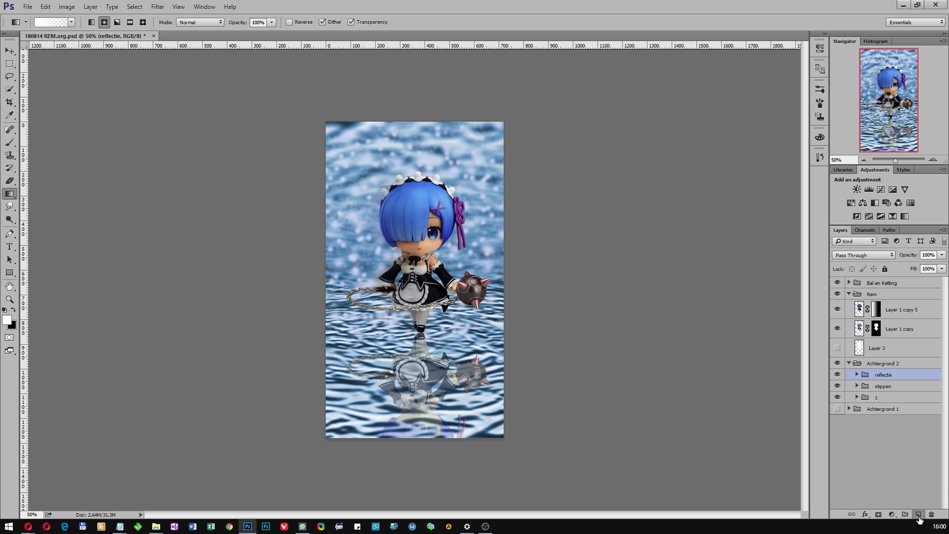
- Add an empty Layer 10 above reflectie and fill the reflection mask to fully reveal it
click(920, 515)
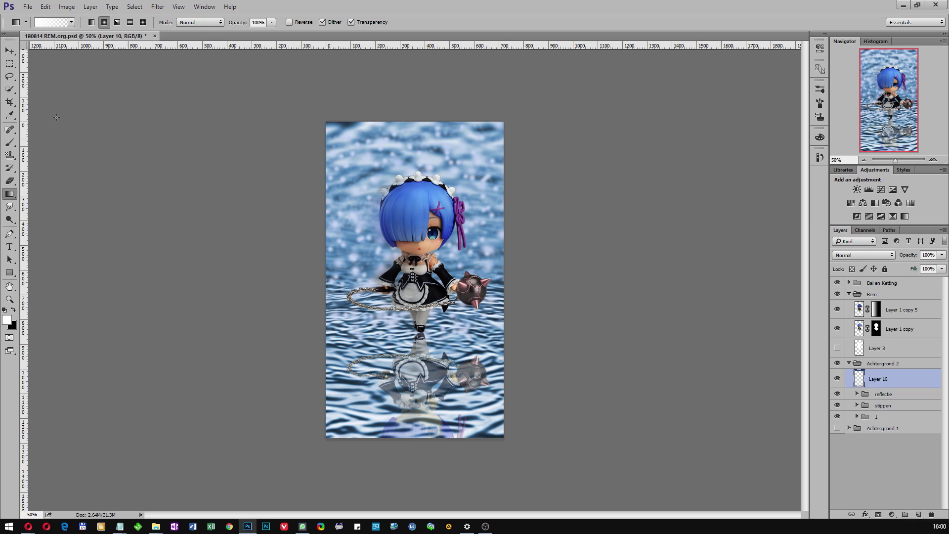
click(13, 310)
click(858, 394)
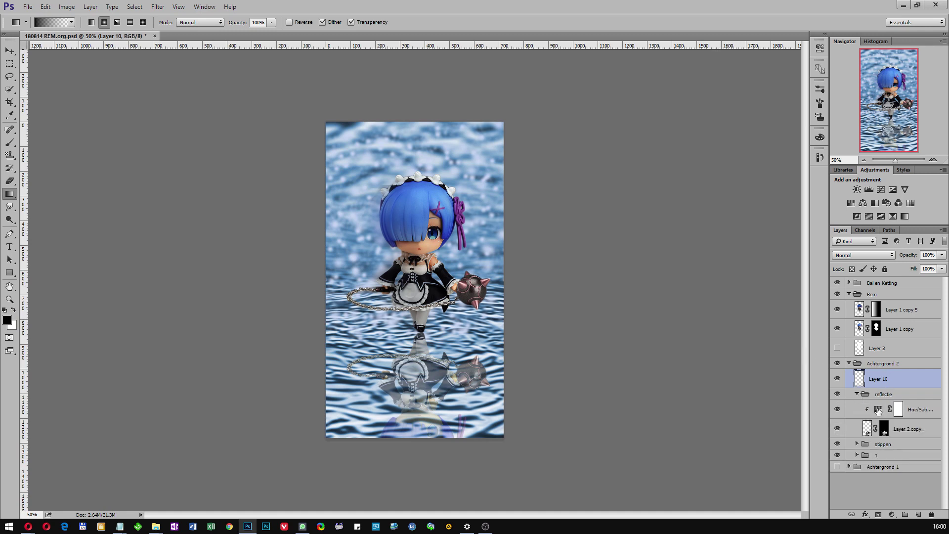
click(884, 429)
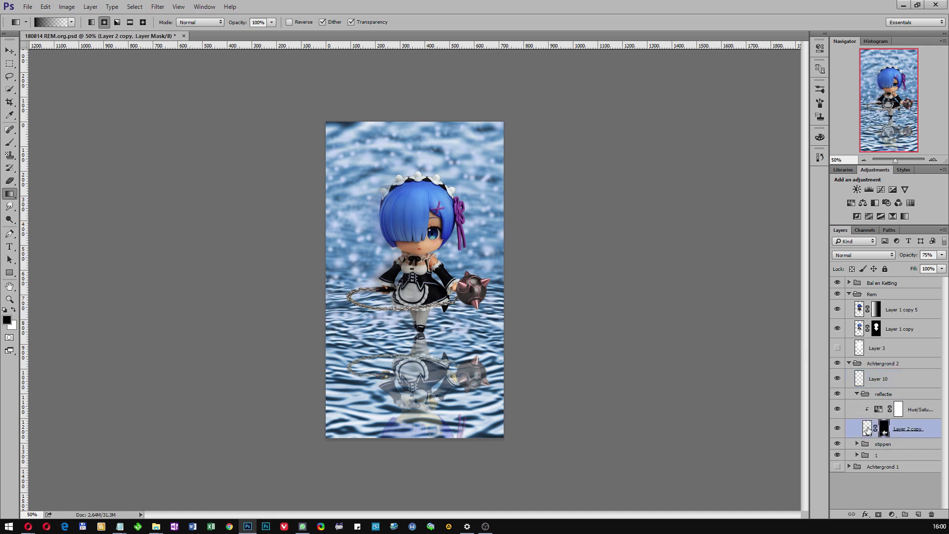
ctrl+click(884, 433)
key(ctrl+BackSpace)
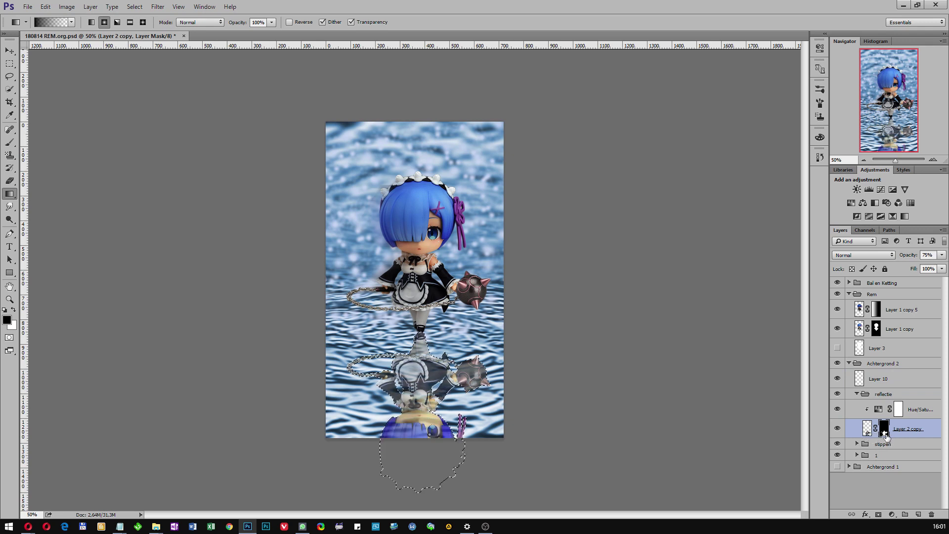
- Redraw a linear gradient on the reflection mask to fade it toward the bottom
click(90, 24)
key(ctrl+d)
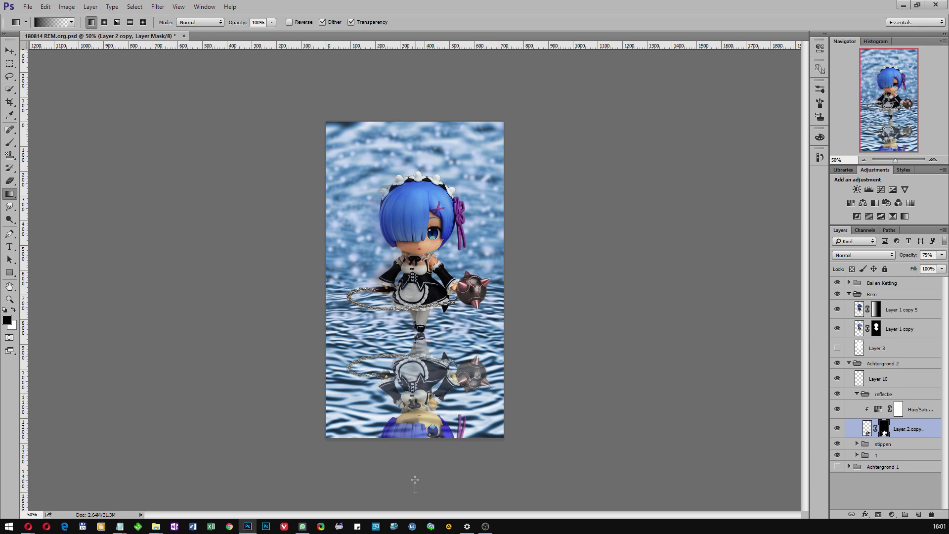
drag(415, 479, 421, 338)
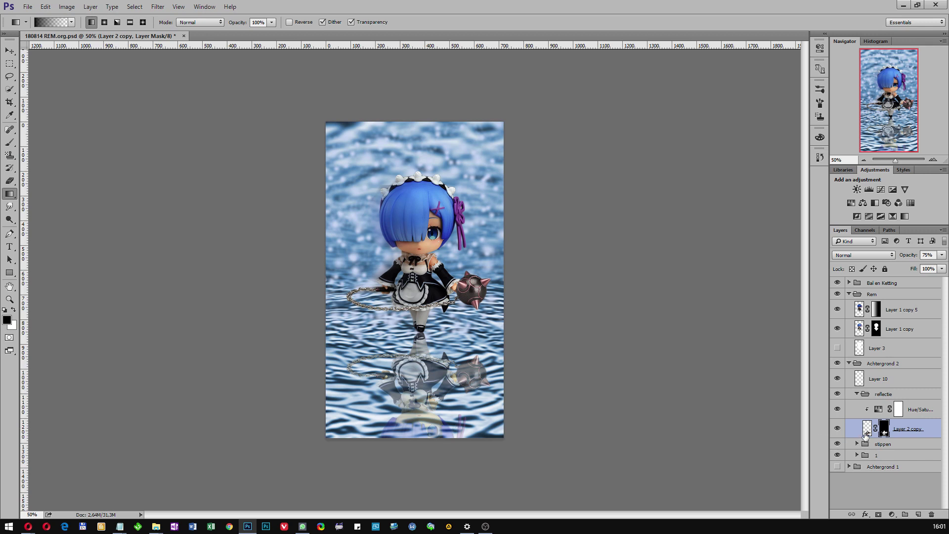
click(906, 414)
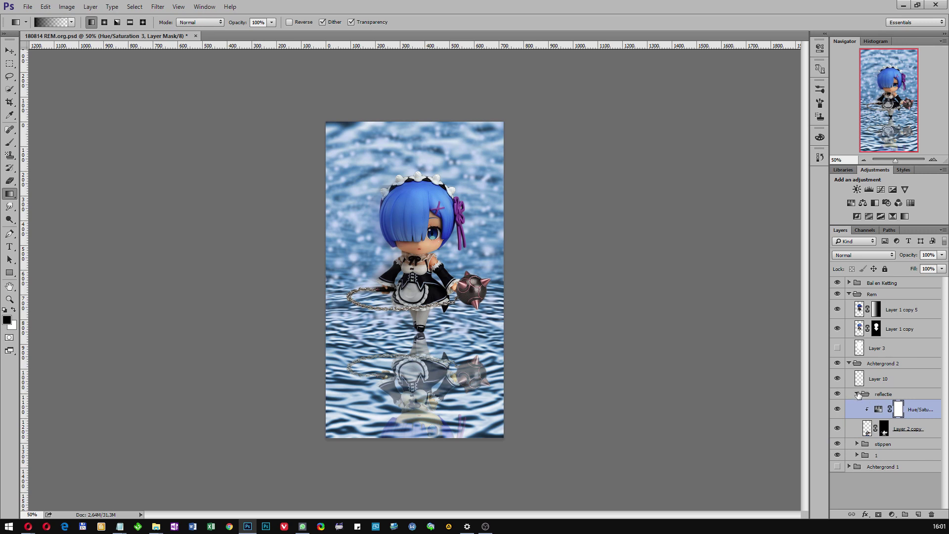
click(859, 394)
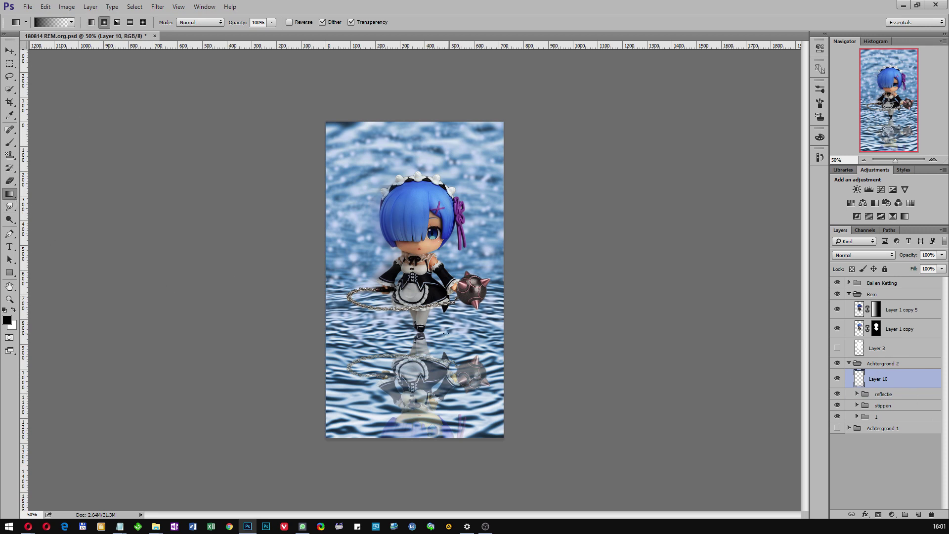
mouse_move(413, 286)
mouse_down()
mouse_move(411, 192)
mouse_move(497, 287)
mouse_up()
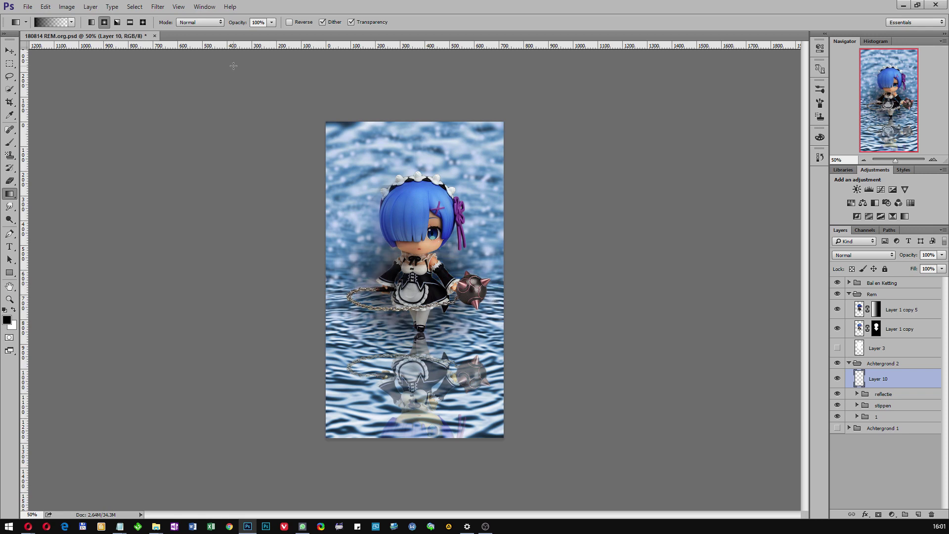
- Redo Layer 10's vignette as a reversed black radial gradient spreading out from Rem's chest
key(ctrl+z)
click(290, 23)
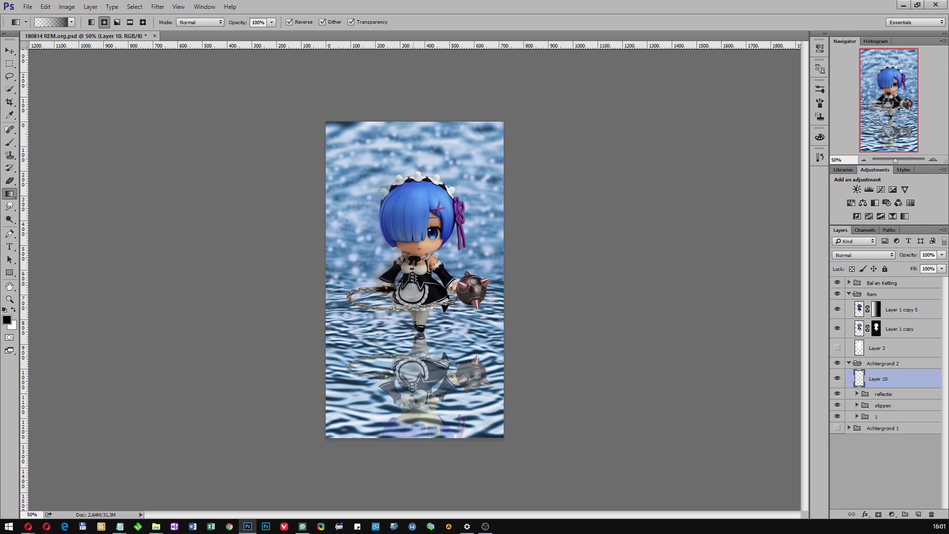
drag(415, 285, 496, 288)
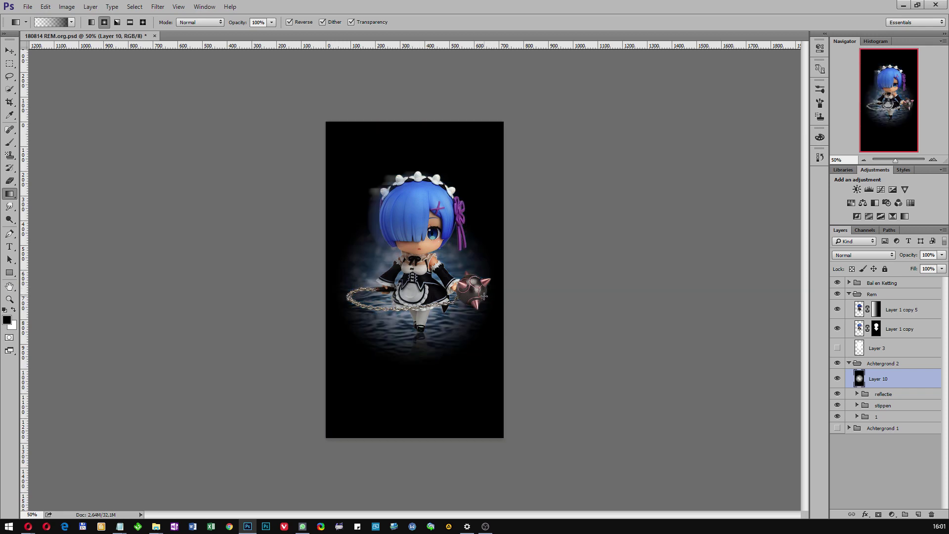
click(45, 7)
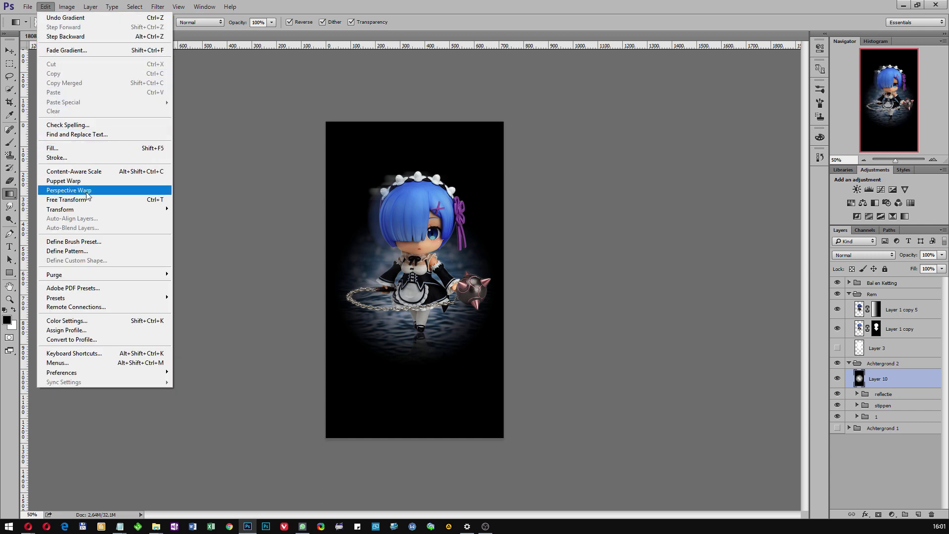
- Free-transform Layer 10, stretching the vignette up, down, left and right
key(Escape)
key(ctrl+t)
key(ctrl+minus)
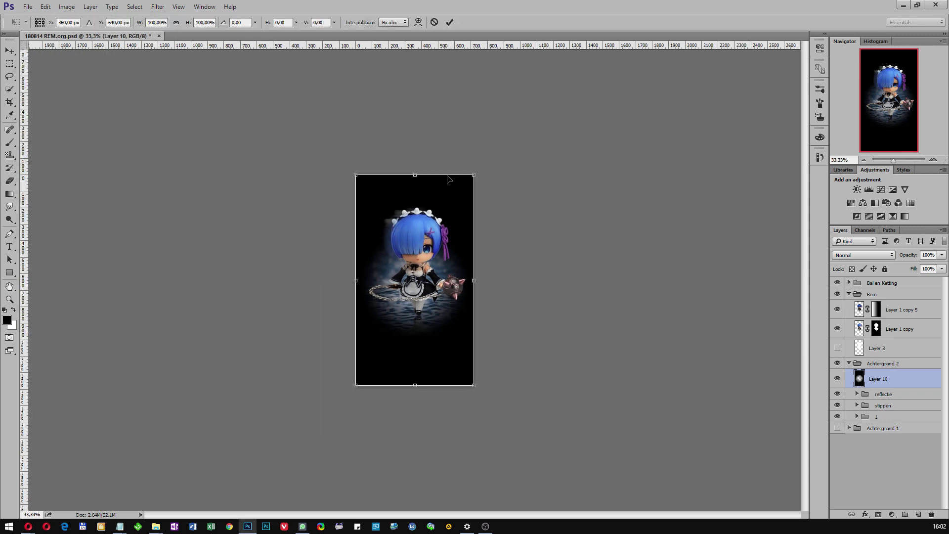
drag(415, 173, 414, 89)
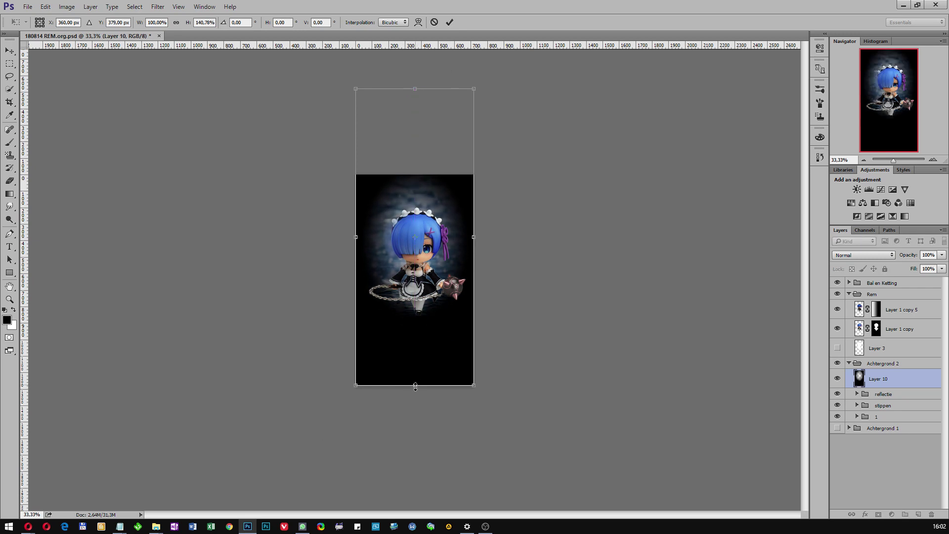
drag(415, 386, 414, 485)
drag(356, 286, 339, 286)
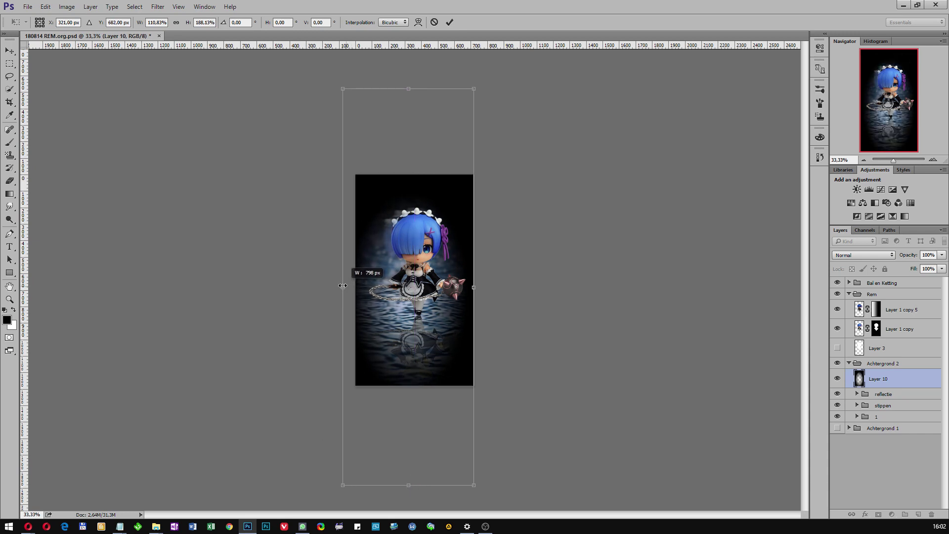
drag(476, 288, 495, 287)
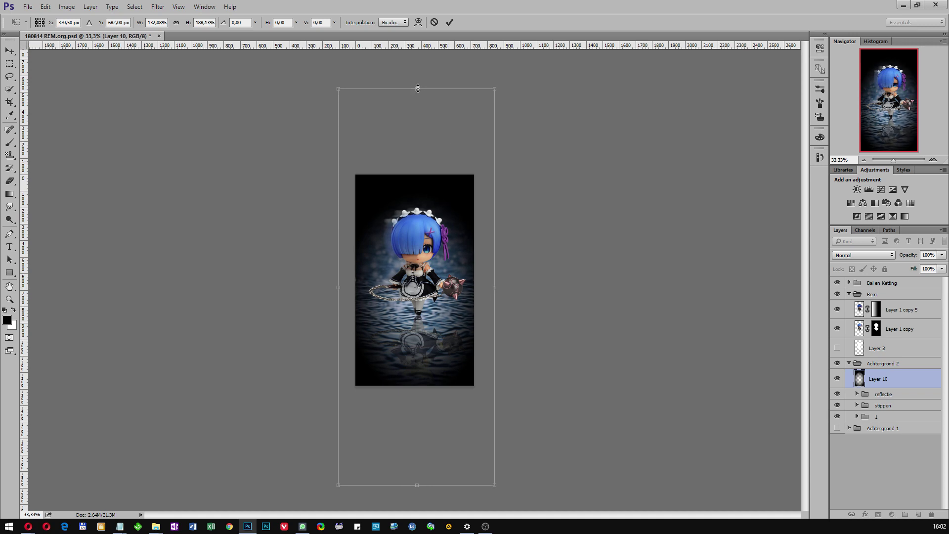
- Extend the vignette further on every side and commit the roughly 140% by 207% resize
drag(417, 89, 417, 53)
drag(335, 273, 329, 273)
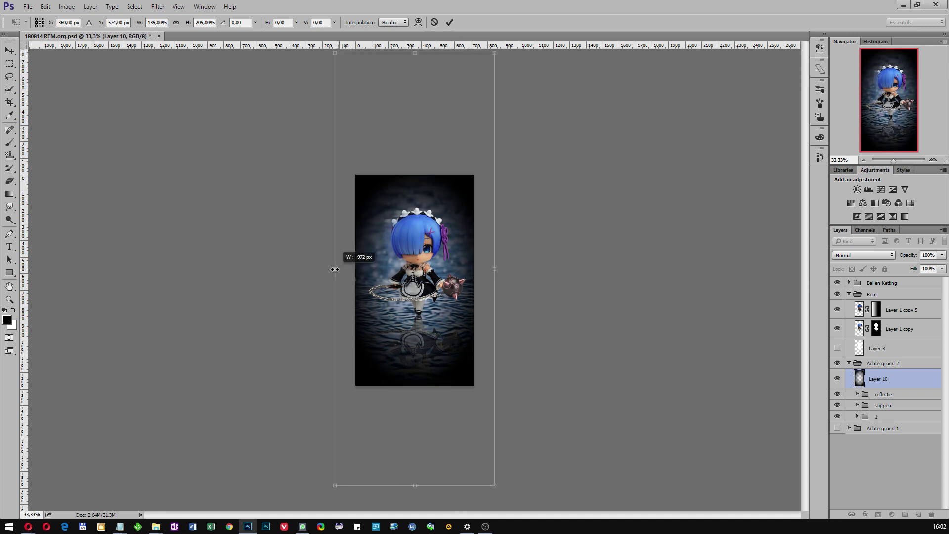
drag(414, 485, 414, 490)
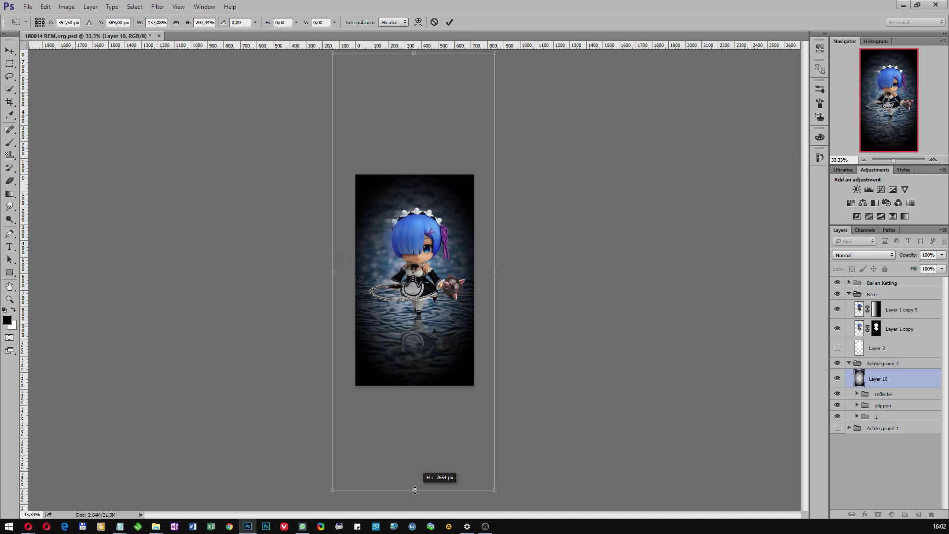
drag(497, 274, 501, 273)
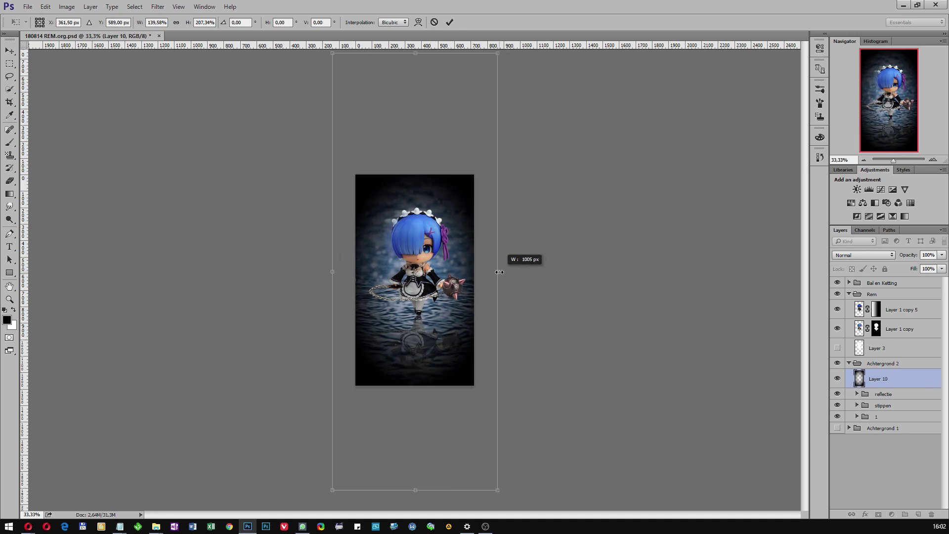
key(g)
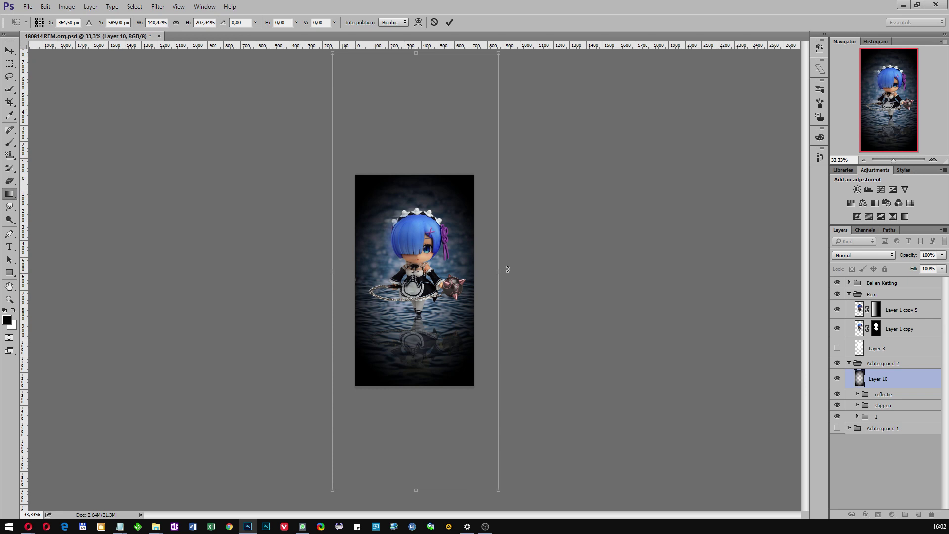
key(Return)
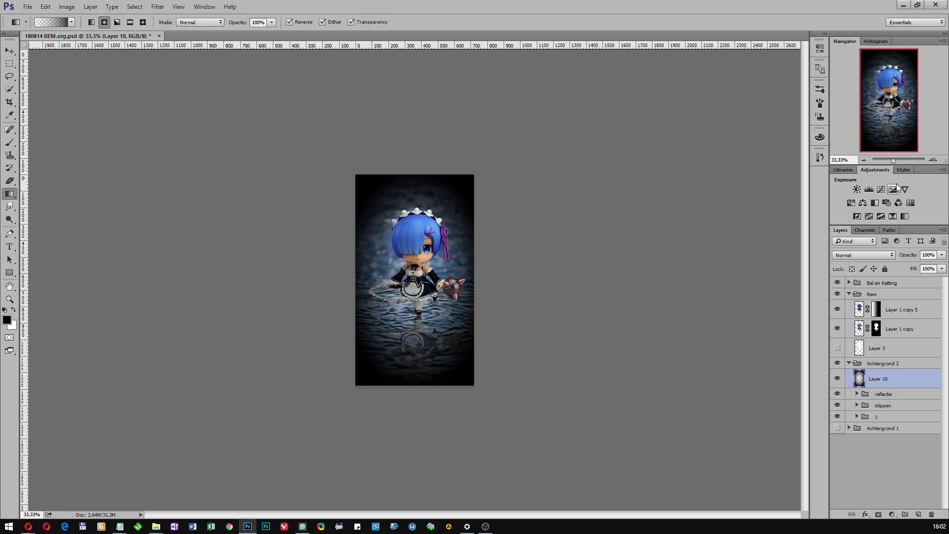
- Zoom in twice via the Navigator and hide Layer 1 copy 5 in the Rem group
click(936, 160)
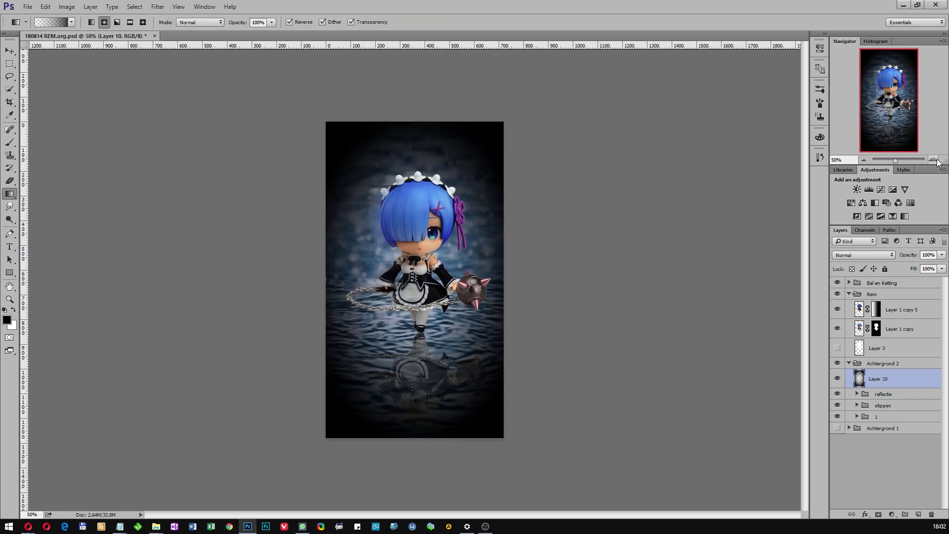
click(936, 160)
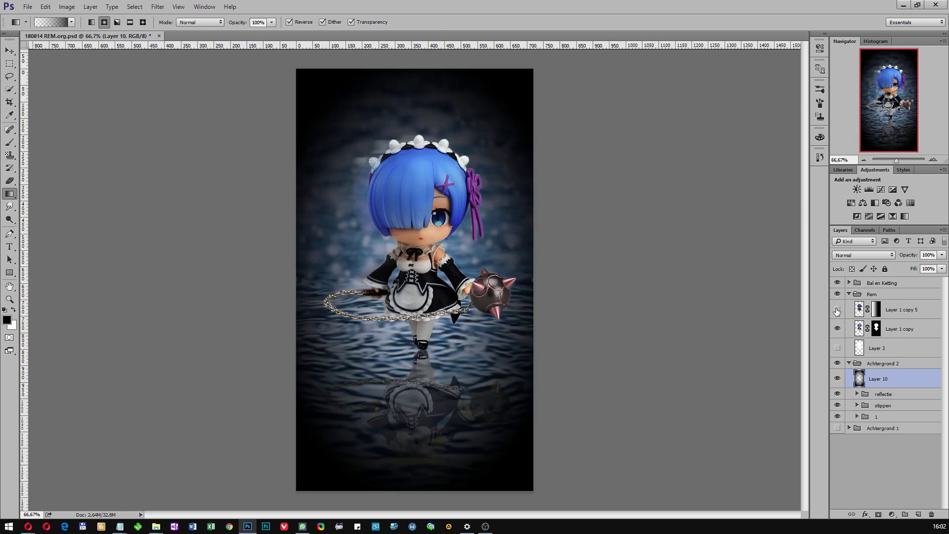
click(837, 310)
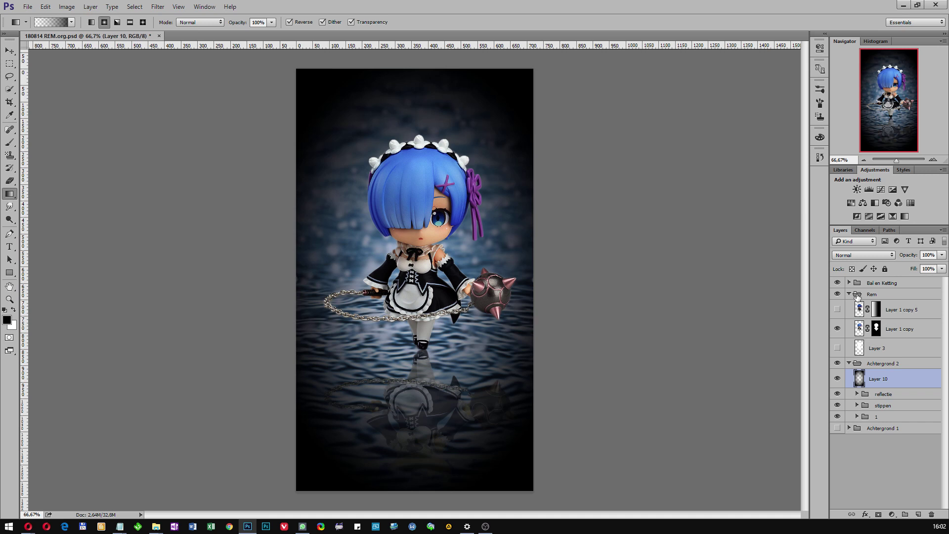